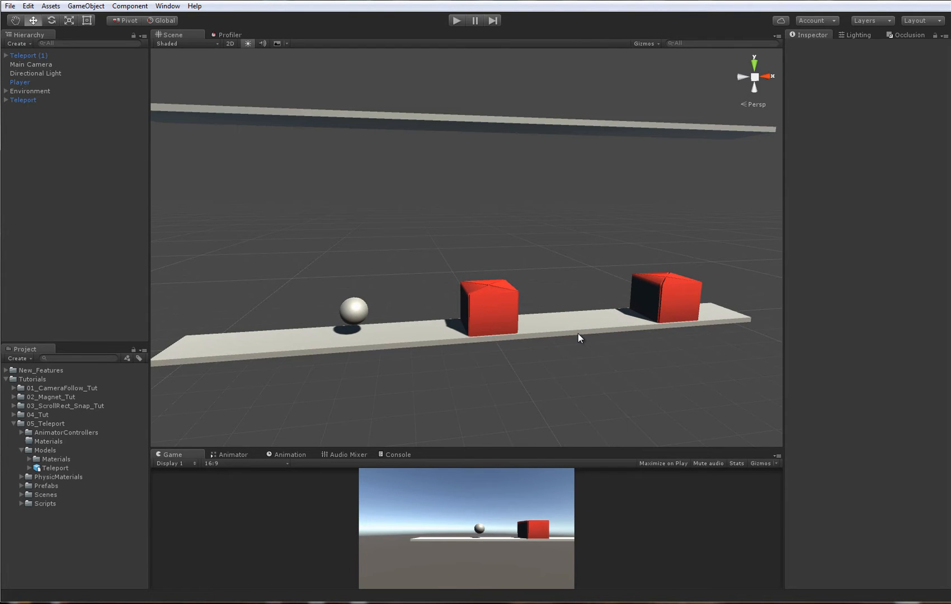
pyautogui.click(495, 317)
pyautogui.moveTo(497, 296); pyautogui.dragTo(583, 246, button='middle')
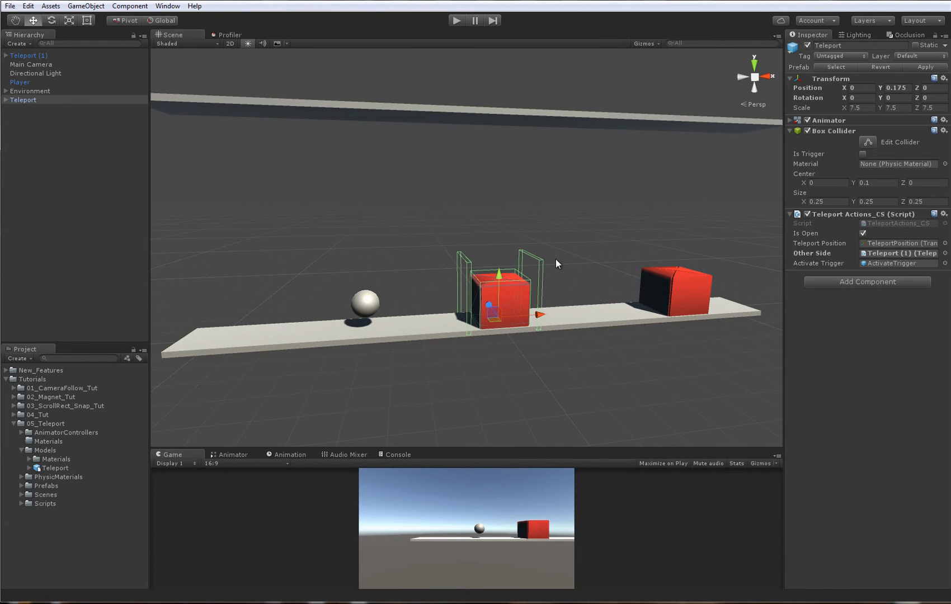
pyautogui.click(533, 304)
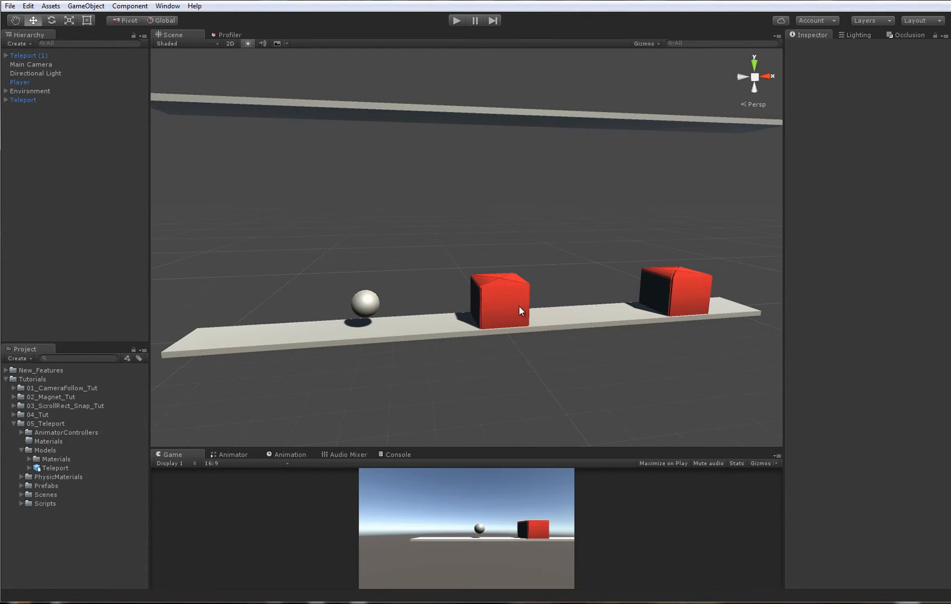
pyautogui.moveTo(521, 313); pyautogui.dragTo(521, 308, button='middle')
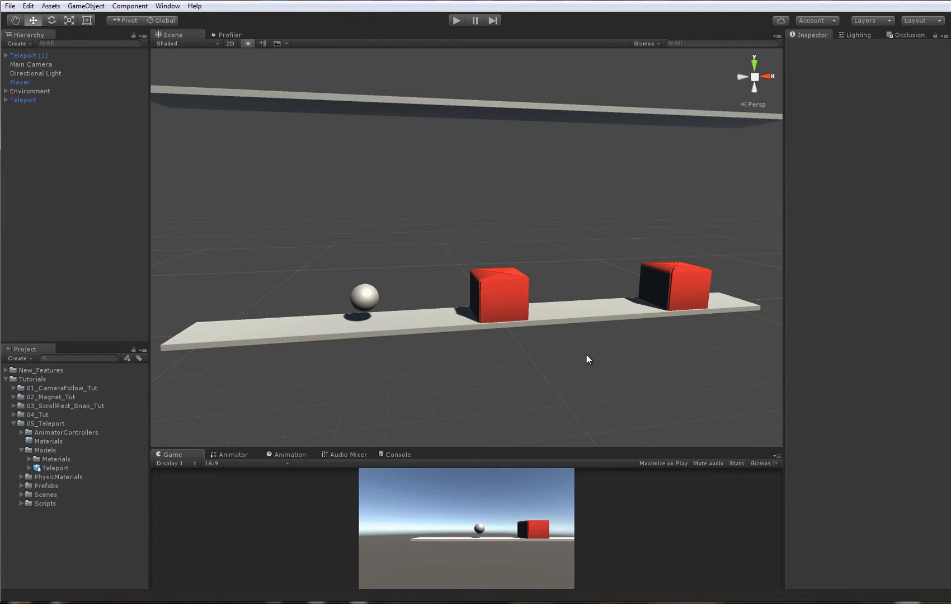
# - Enlarge the Game view by shrinking the Scene view above it
pyautogui.moveTo(563, 454); pyautogui.dragTo(541, 342)
pyautogui.moveTo(518, 169); pyautogui.dragTo(501, 155, button='middle')
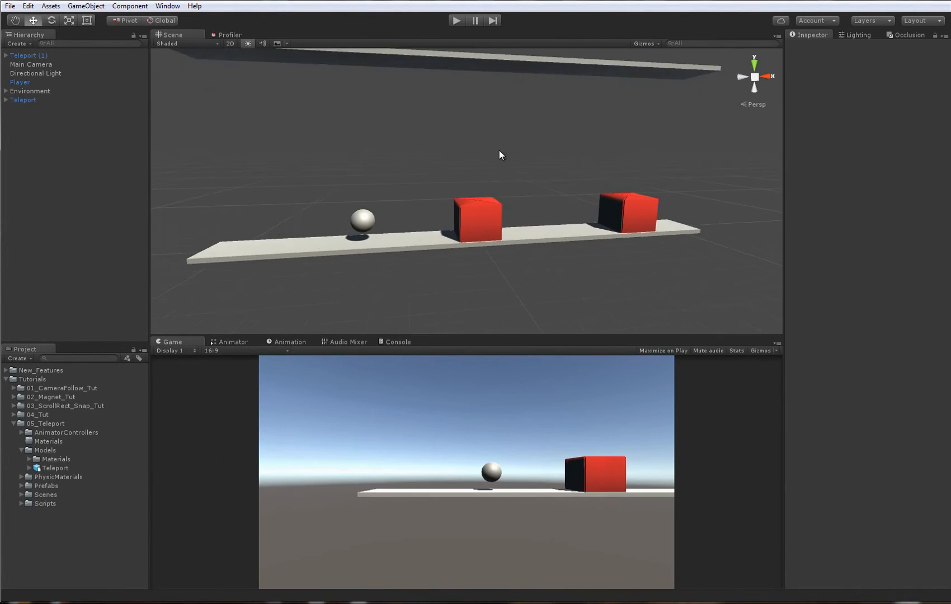
pyautogui.scroll(-8, 501, 154)
pyautogui.keyDown('alt'); pyautogui.moveTo(508, 152); pyautogui.dragTo(548, 196); pyautogui.keyUp('alt')
# - Play-test the scene by rolling the ball toward the first teleport, enlarge the Game view further, and stop the test
pyautogui.click(456, 20)
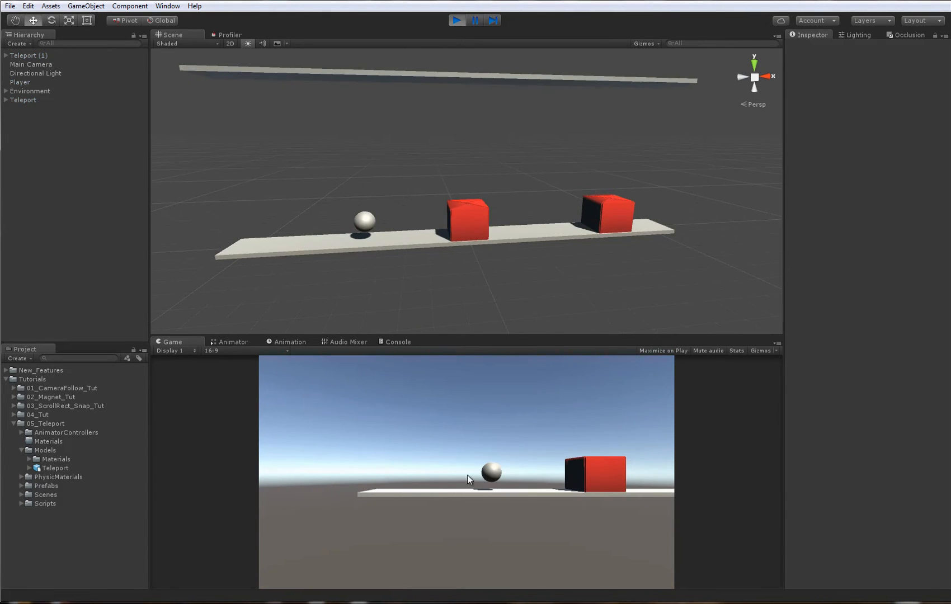
pyautogui.press('a')
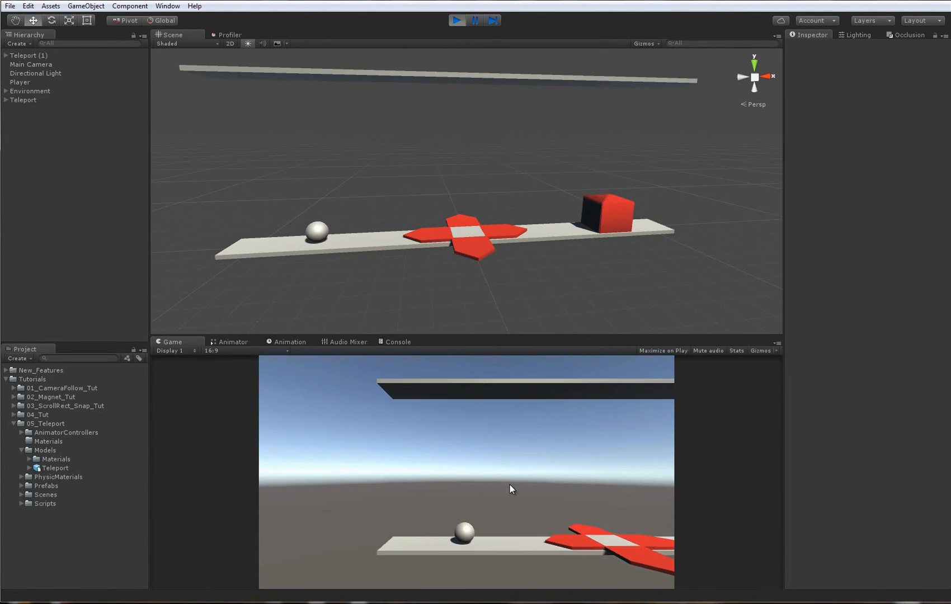
pyautogui.press('d')
pyautogui.press('a')
pyautogui.keyDown('alt'); pyautogui.moveTo(558, 223); pyautogui.dragTo(452, 239); pyautogui.keyUp('alt')
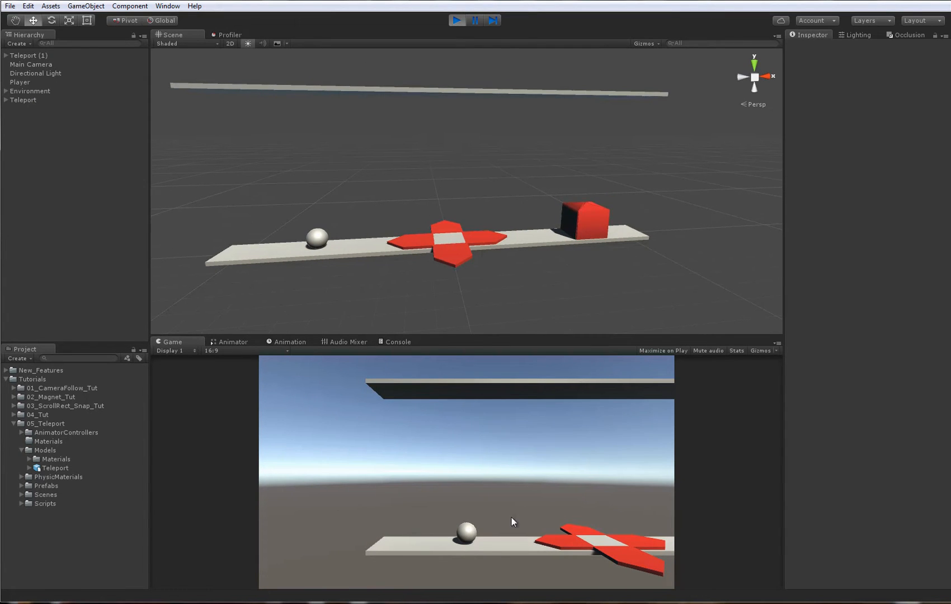
pyautogui.moveTo(524, 335); pyautogui.dragTo(526, 250)
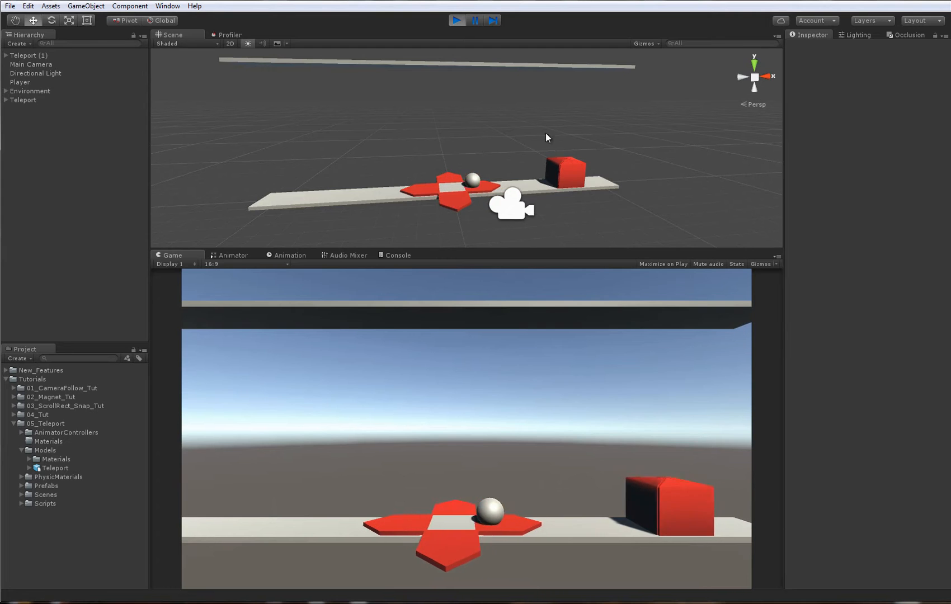
pyautogui.click(457, 20)
# - Duplicate the Teleport cube beside the ball and place the copy near the upper platform's left end, at about X -7.33, Y 7.88
pyautogui.keyDown('alt'); pyautogui.moveTo(493, 112); pyautogui.dragTo(508, 172); pyautogui.keyUp('alt')
pyautogui.keyDown('alt'); pyautogui.moveTo(508, 172); pyautogui.dragTo(498, 137, button='right'); pyautogui.keyUp('alt')
pyautogui.click(459, 187)
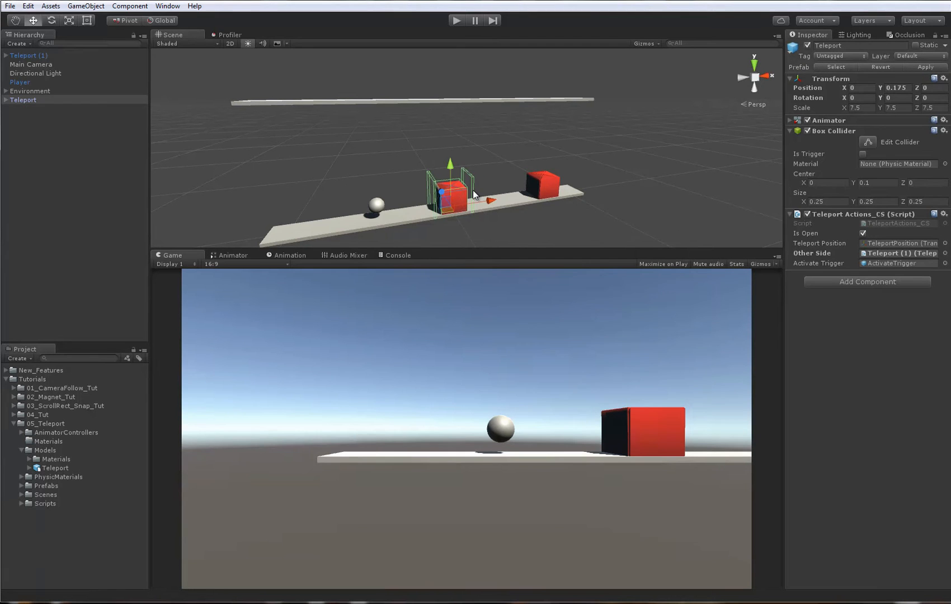
pyautogui.hotkey('ctrl', 'd')
pyautogui.moveTo(443, 206); pyautogui.dragTo(311, 97)
pyautogui.keyDown('alt'); pyautogui.moveTo(420, 175); pyautogui.dragTo(443, 179); pyautogui.keyUp('alt')
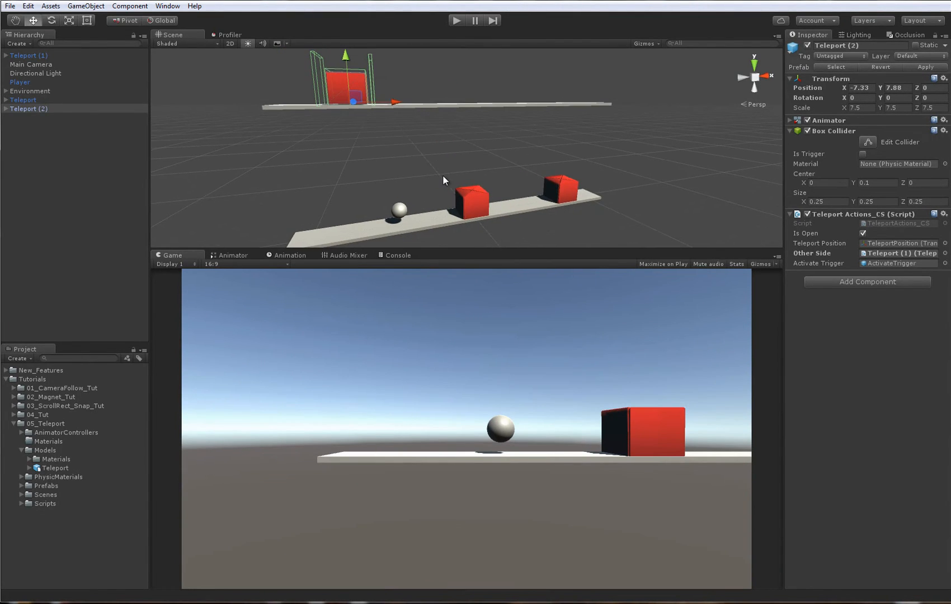
# - Move Teleport (1) below Teleport in the object list and check which cube each teleport entry refers to
pyautogui.moveTo(32, 54); pyautogui.dragTo(45, 102)
pyautogui.click(46, 89)
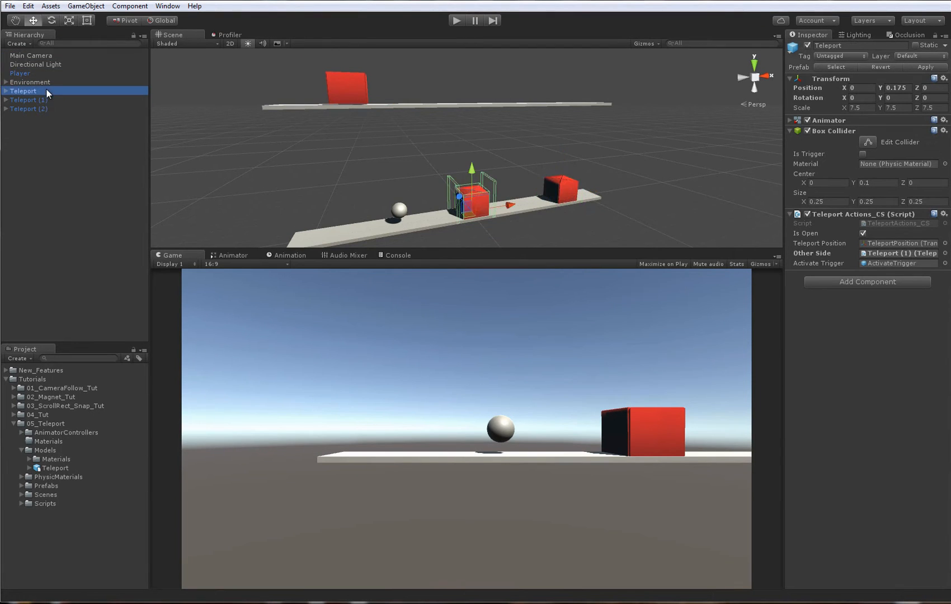
pyautogui.click(64, 99)
pyautogui.click(60, 107)
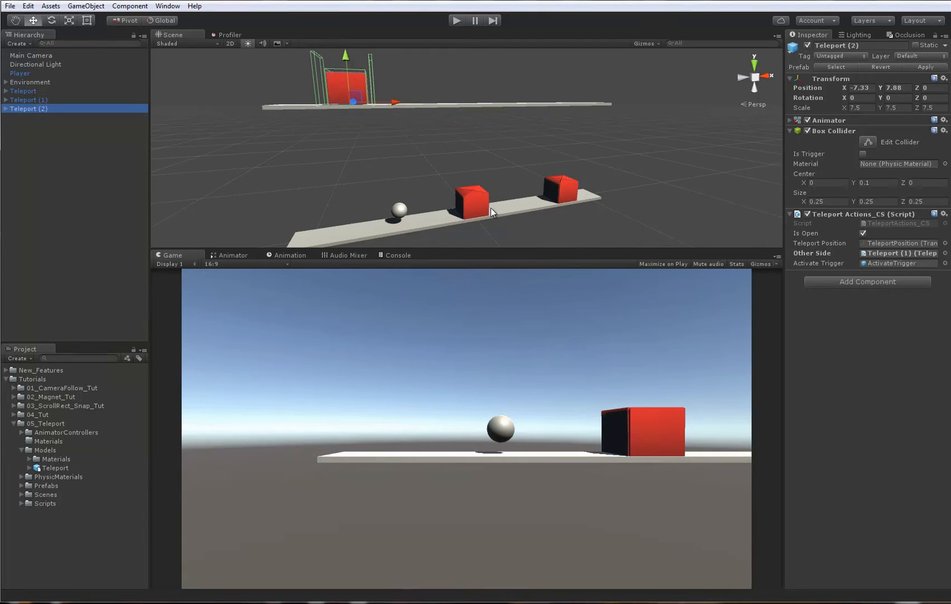
# - Assign Teleport (2) as the Other Side of Teleport, and Teleport (1) as the Other Side of Teleport (2)
pyautogui.click(472, 199)
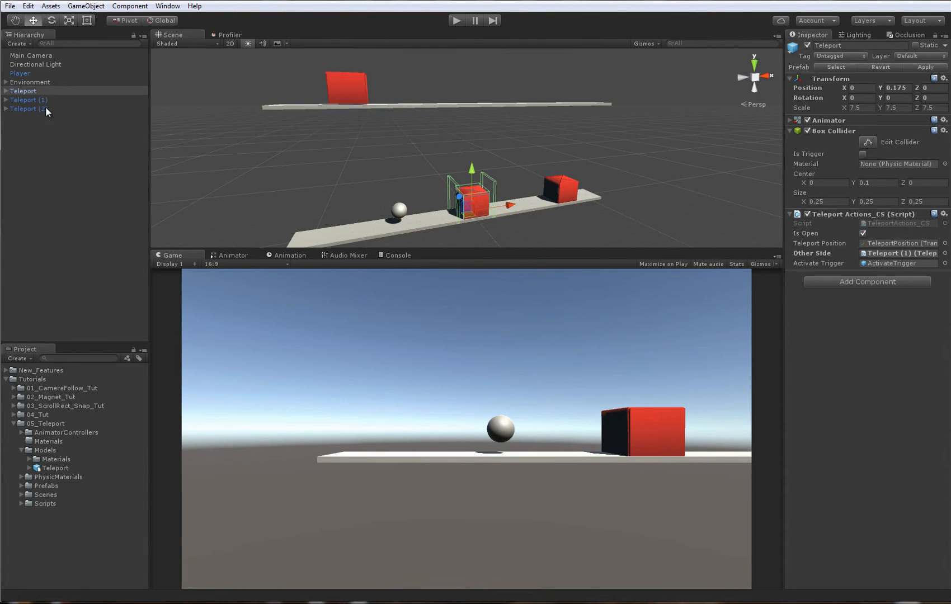
pyautogui.moveTo(38, 112); pyautogui.dragTo(870, 258)
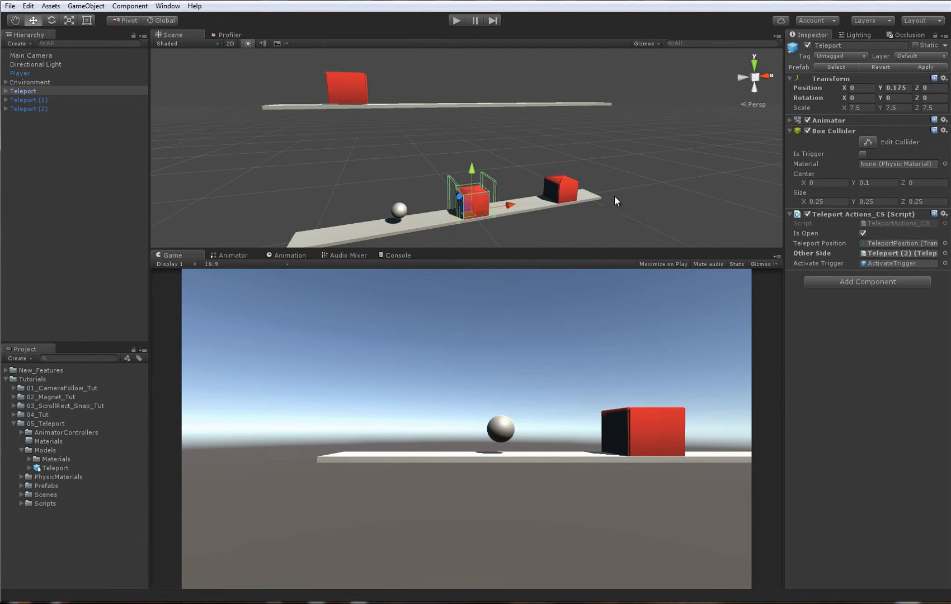
pyautogui.click(339, 88)
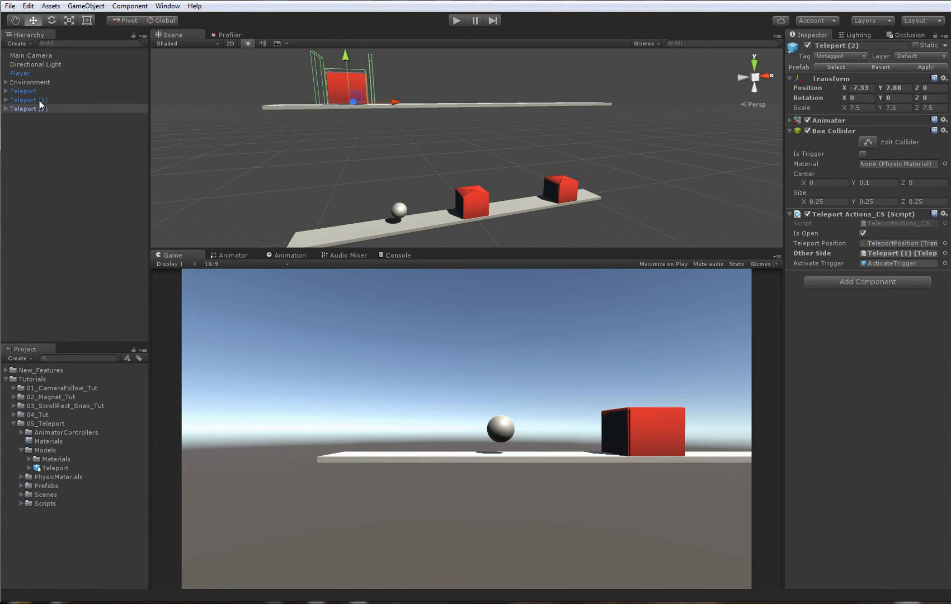
pyautogui.moveTo(39, 100); pyautogui.dragTo(870, 255)
# - Duplicate Teleport (1) and place the copy near the upper platform's right end, at about X 6.53, Y 7.78
pyautogui.click(503, 66)
pyautogui.keyDown('alt'); pyautogui.moveTo(566, 100); pyautogui.dragTo(501, 114); pyautogui.keyUp('alt')
pyautogui.click(517, 186)
pyautogui.hotkey('ctrl', 'd')
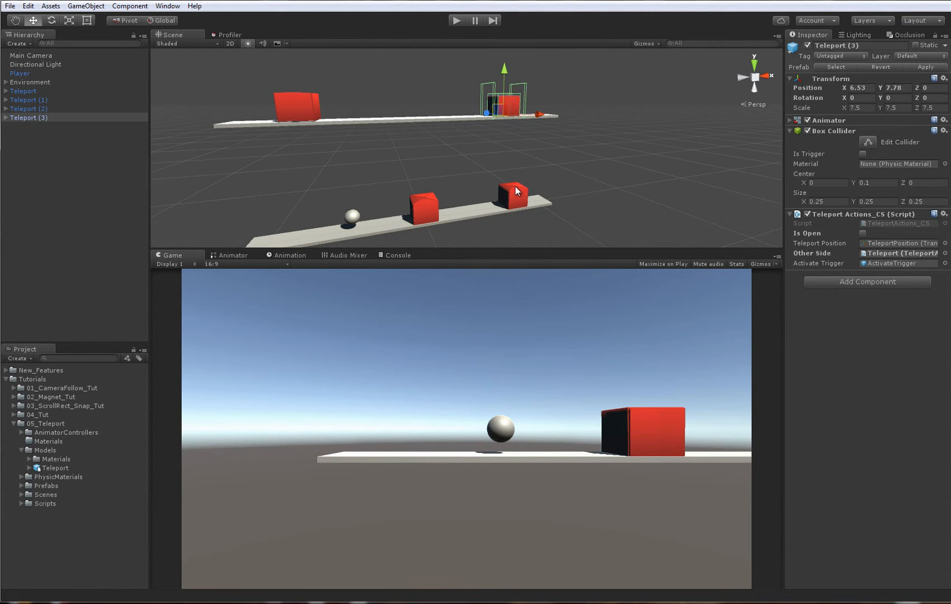
# - Assign Teleport (3) as the Other Side of Teleport (1), and Teleport as the Other Side of Teleport (3)
pyautogui.click(515, 187)
pyautogui.click(36, 118)
pyautogui.moveTo(37, 117); pyautogui.dragTo(871, 255)
pyautogui.click(499, 105)
pyautogui.click(421, 206)
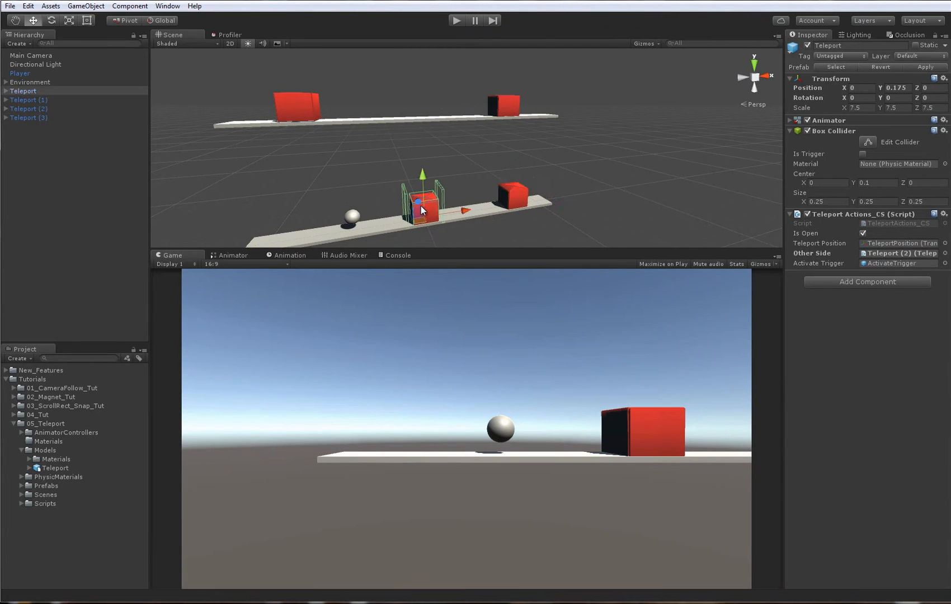
pyautogui.click(502, 106)
pyautogui.click(23, 91)
pyautogui.moveTo(23, 91); pyautogui.dragTo(876, 255)
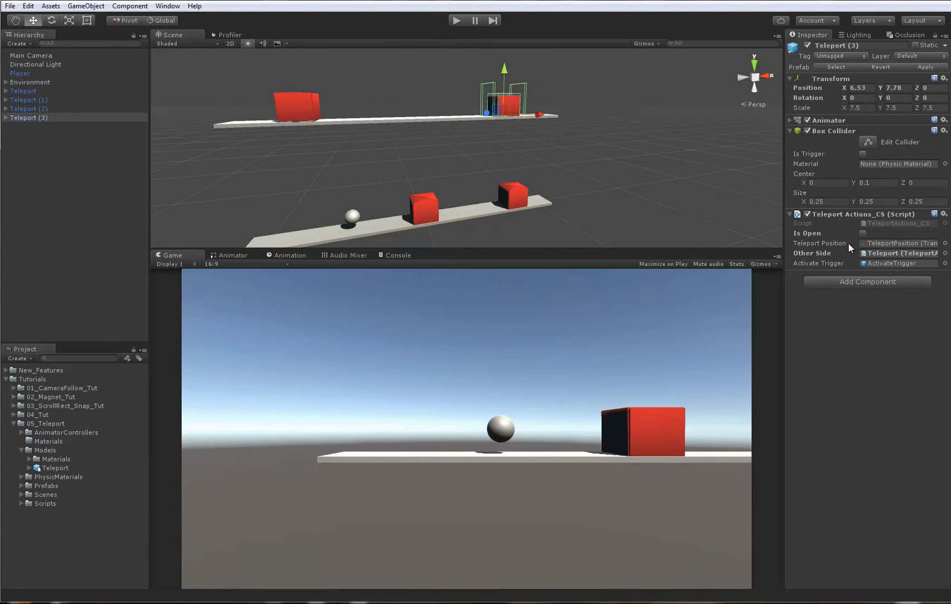
# - Play-test the linked teleports briefly, stop, and turn off Is Open on Teleport (2) at the upper platform's left end
pyautogui.click(456, 21)
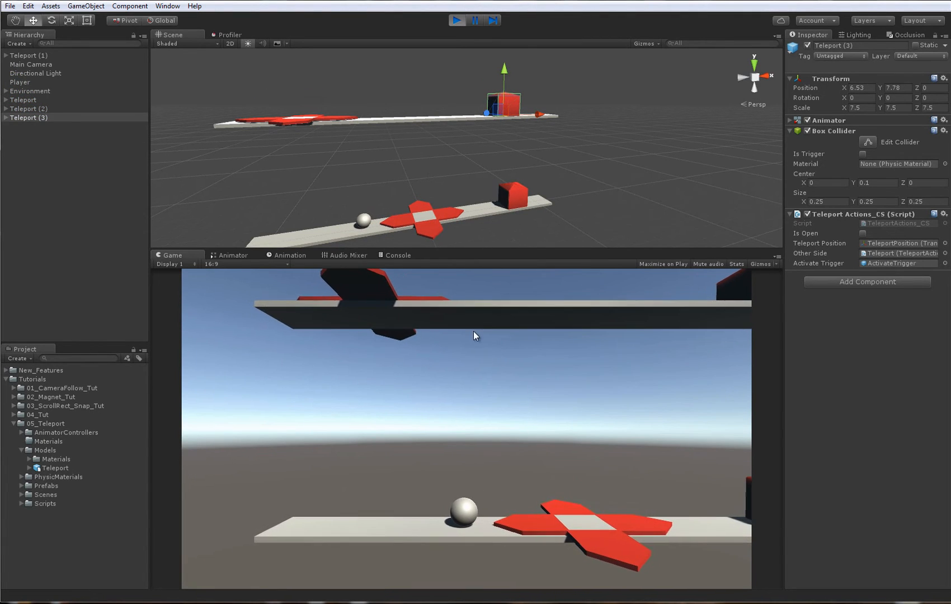
pyautogui.click(456, 20)
pyautogui.click(312, 113)
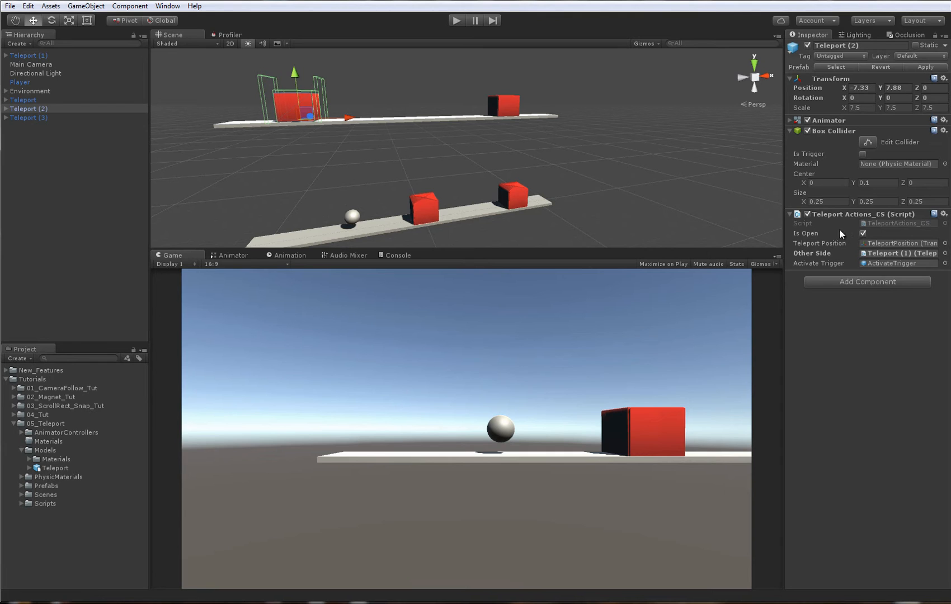
pyautogui.click(864, 234)
pyautogui.click(371, 105)
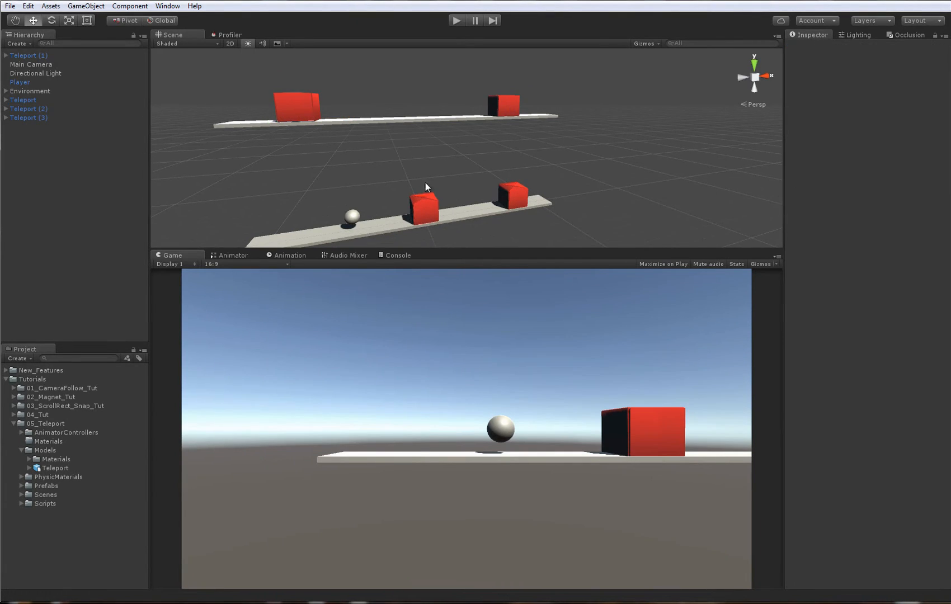
# - Play-test the four linked teleports with the ball and check the Other Side target of Teleport (3) while the game is paused
pyautogui.hotkey('ctrl', 'p')
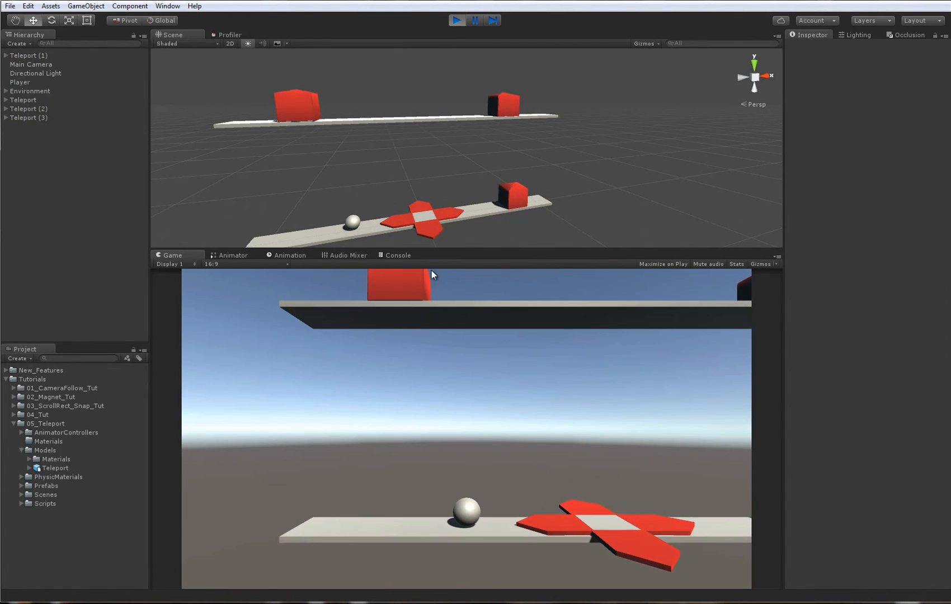
pyautogui.press('d')
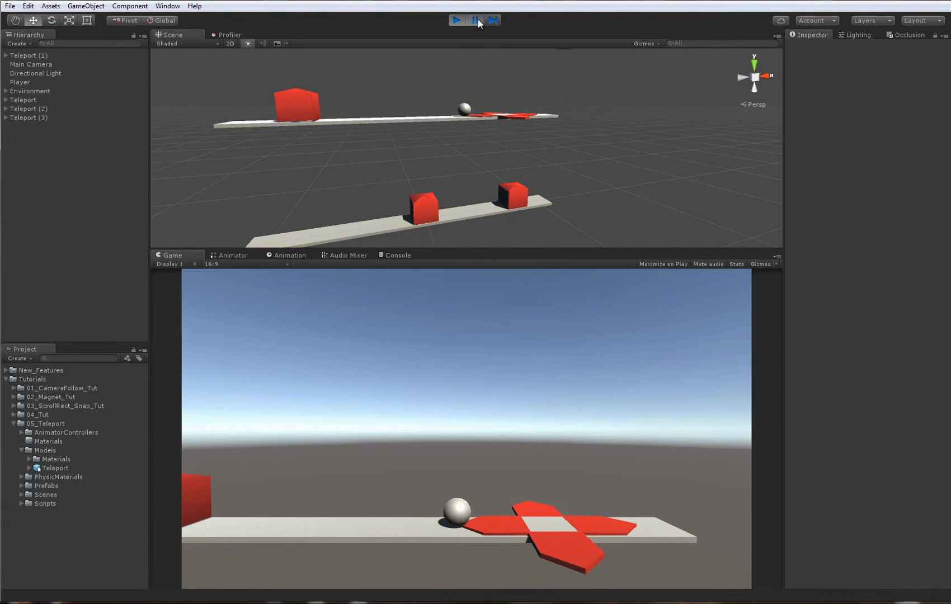
pyautogui.click(23, 118)
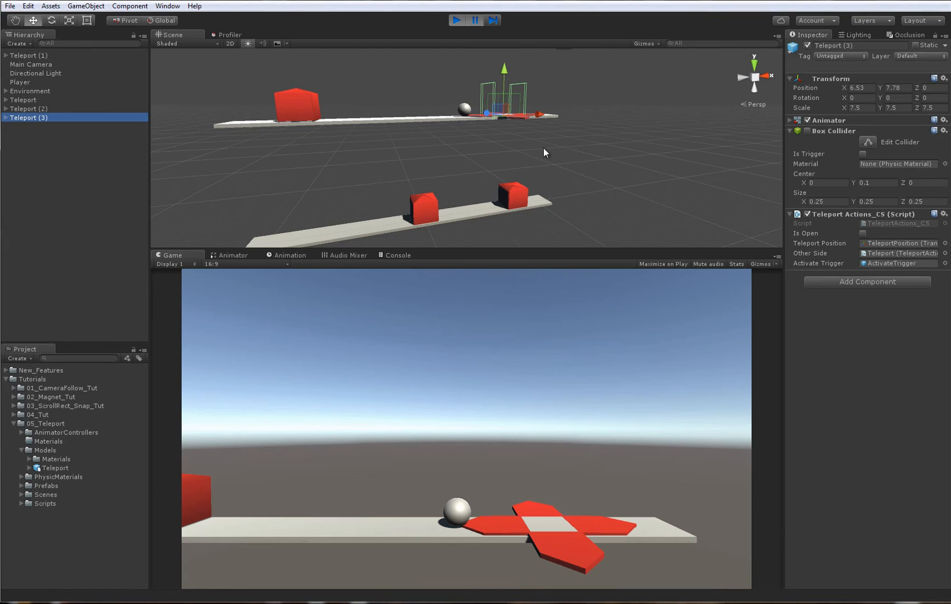
pyautogui.click(896, 253)
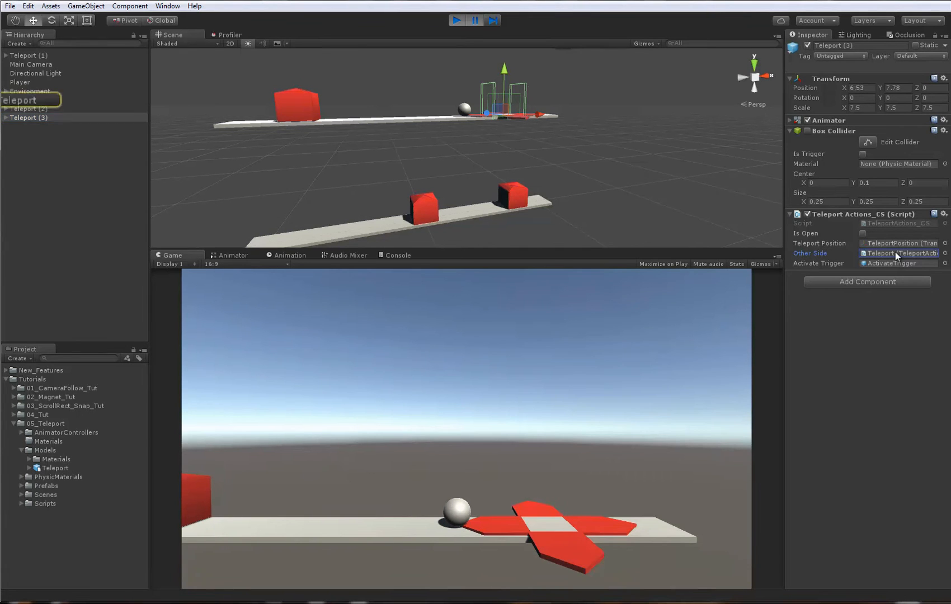
pyautogui.click(29, 99)
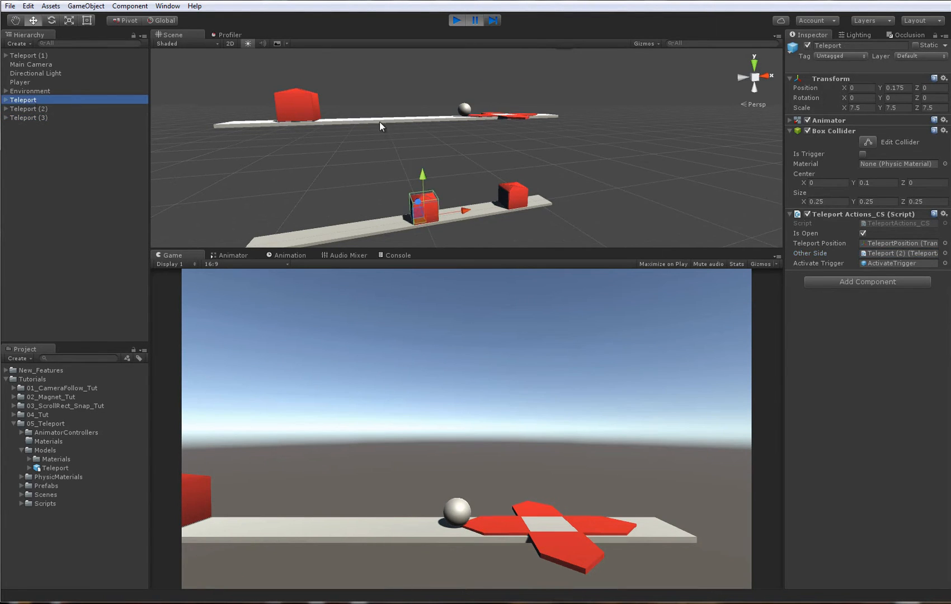
pyautogui.rightClick(522, 145)
pyautogui.scroll(-2, 521, 145)
pyautogui.click(23, 118)
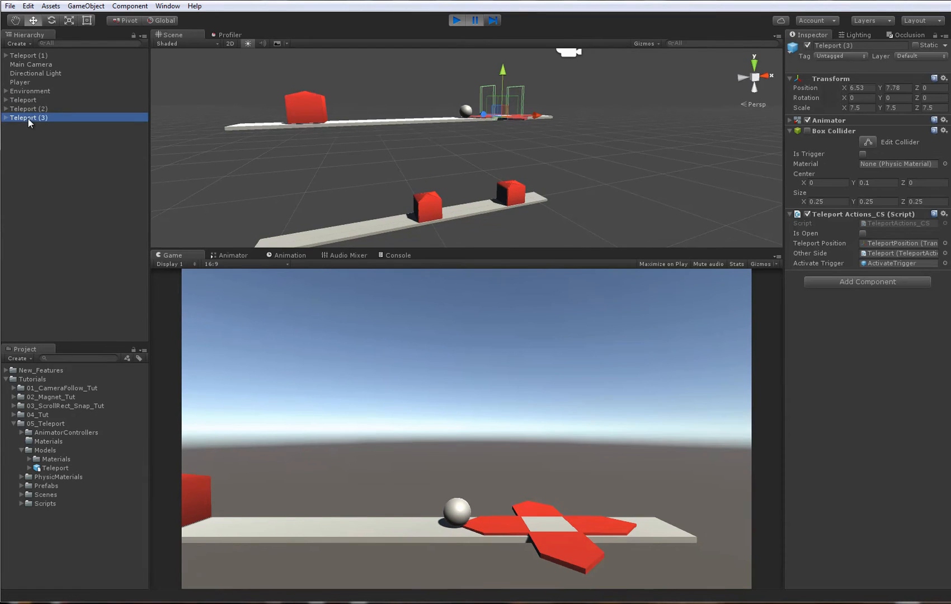
pyautogui.moveTo(414, 99); pyautogui.dragTo(460, 129, button='right')
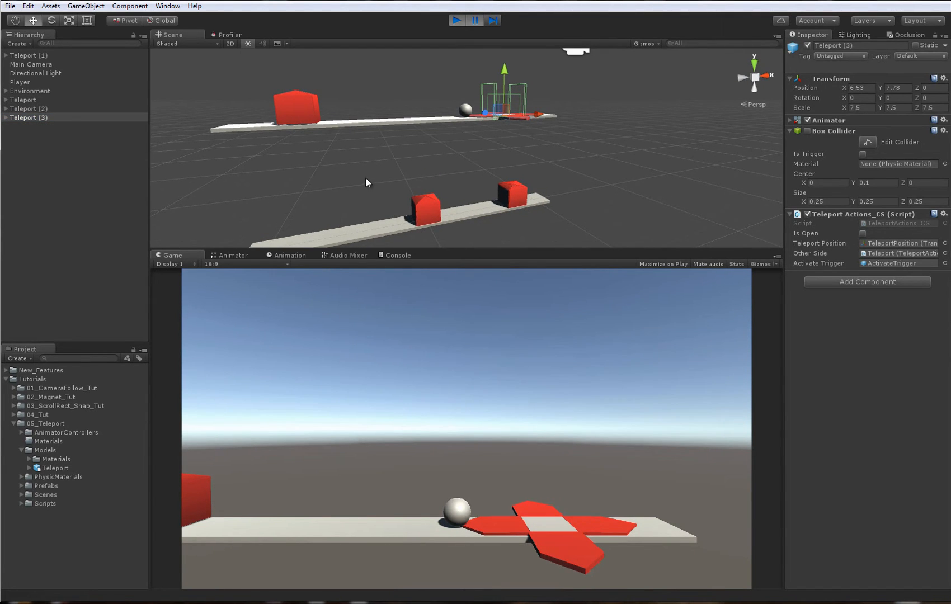
pyautogui.moveTo(366, 177); pyautogui.dragTo(425, 173, button='right')
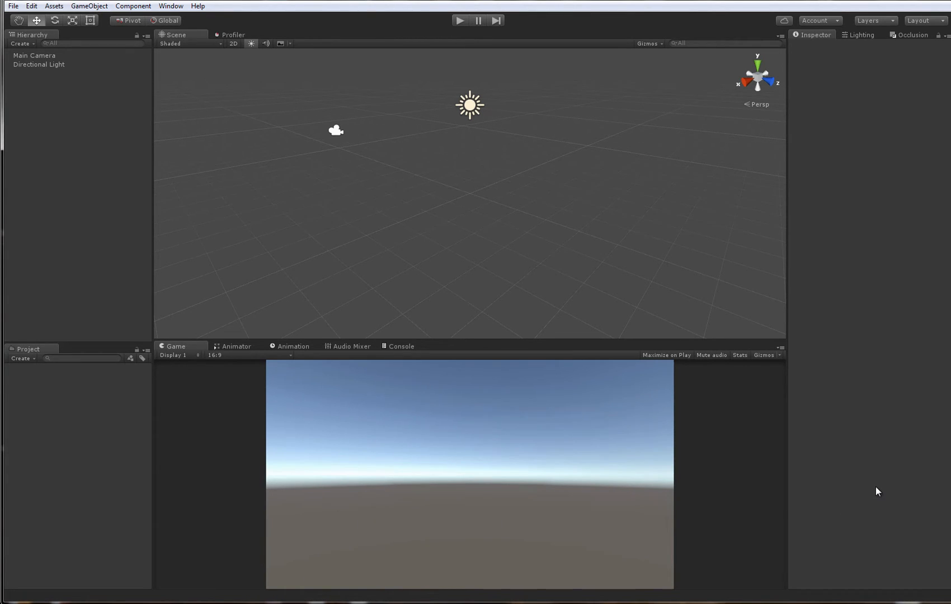
# - Switch to the file explorer and look over Teleport_Package.unitypackage and Teleport.fbx in the zz_Teleport_Tut_Files folder
pyautogui.click(280, 603)
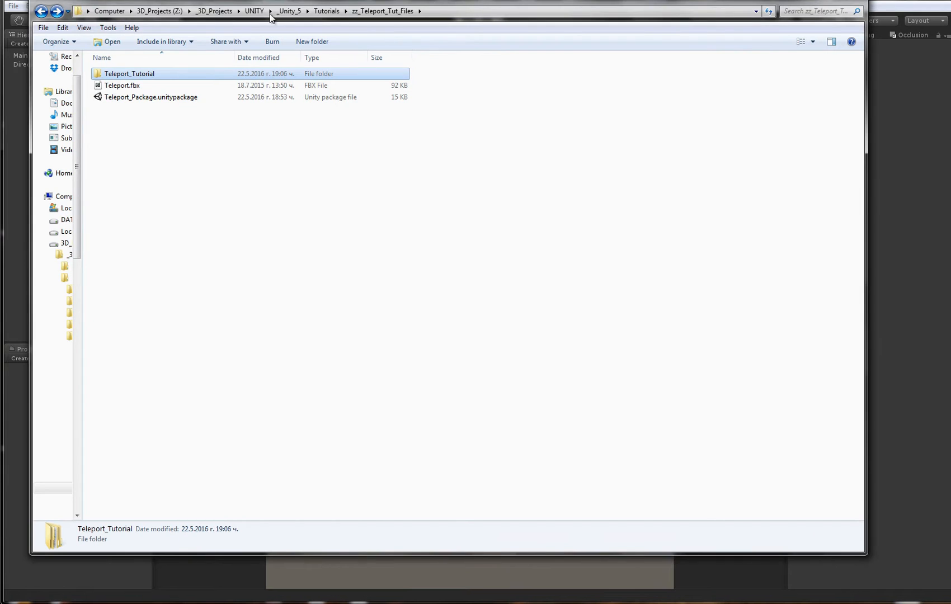
pyautogui.moveTo(266, 1); pyautogui.dragTo(326, 48)
pyautogui.click(199, 147)
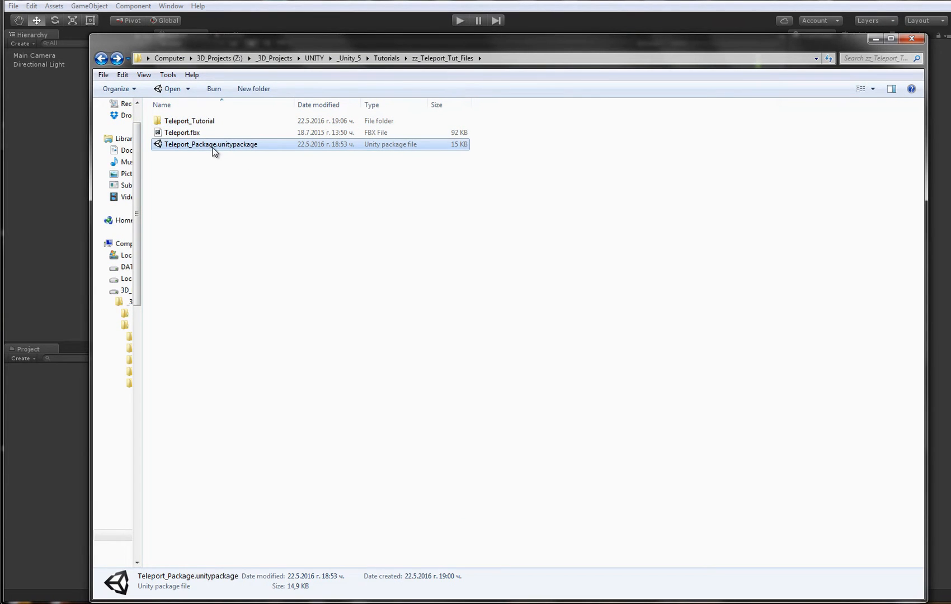
pyautogui.click(183, 133)
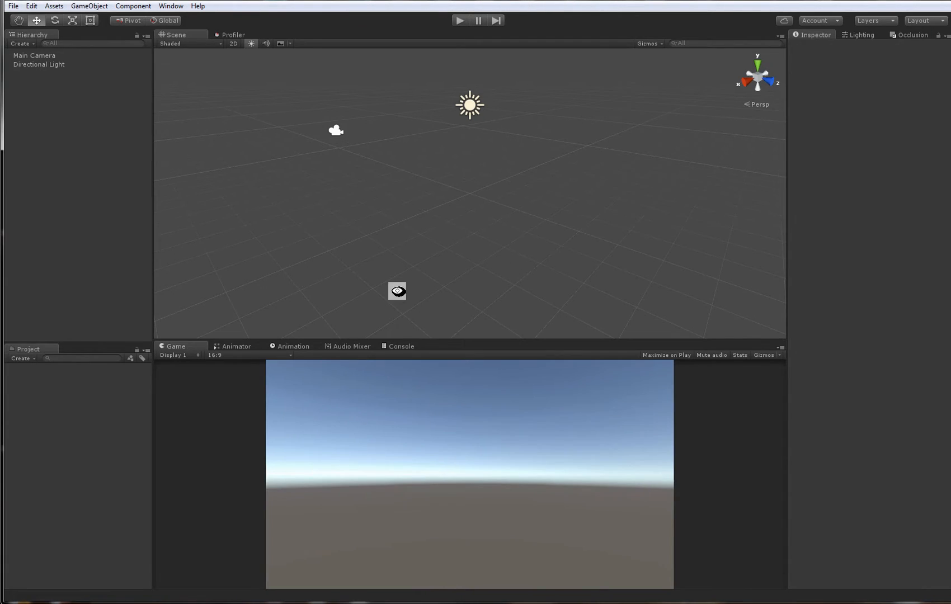
# - Import all contents of Teleport_Package.unitypackage from the file explorer into the empty Unity project
pyautogui.hotkey('alt', 'Tab')
pyautogui.moveTo(226, 32); pyautogui.dragTo(328, 32)
pyautogui.click(299, 129)
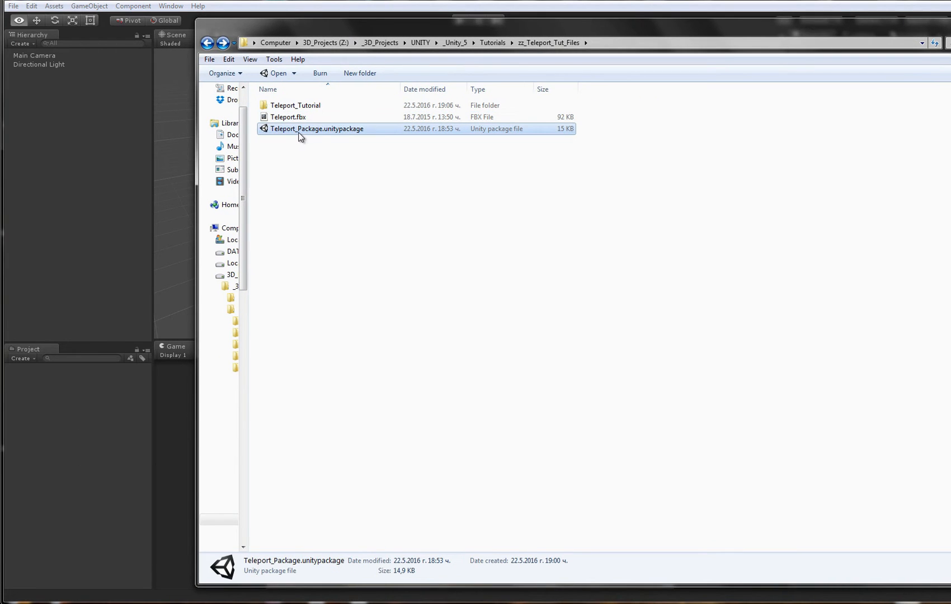
pyautogui.moveTo(319, 128); pyautogui.dragTo(110, 423)
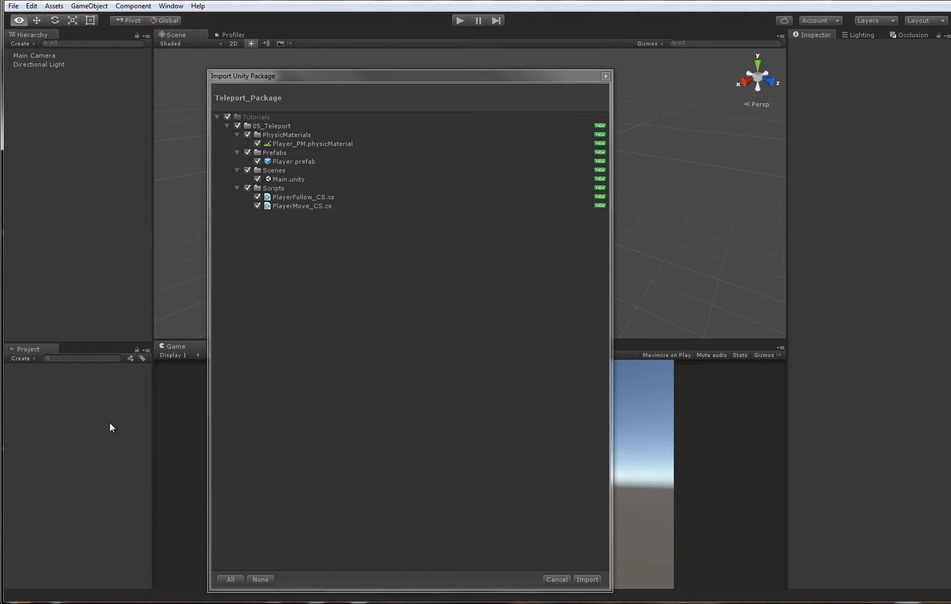
pyautogui.click(587, 580)
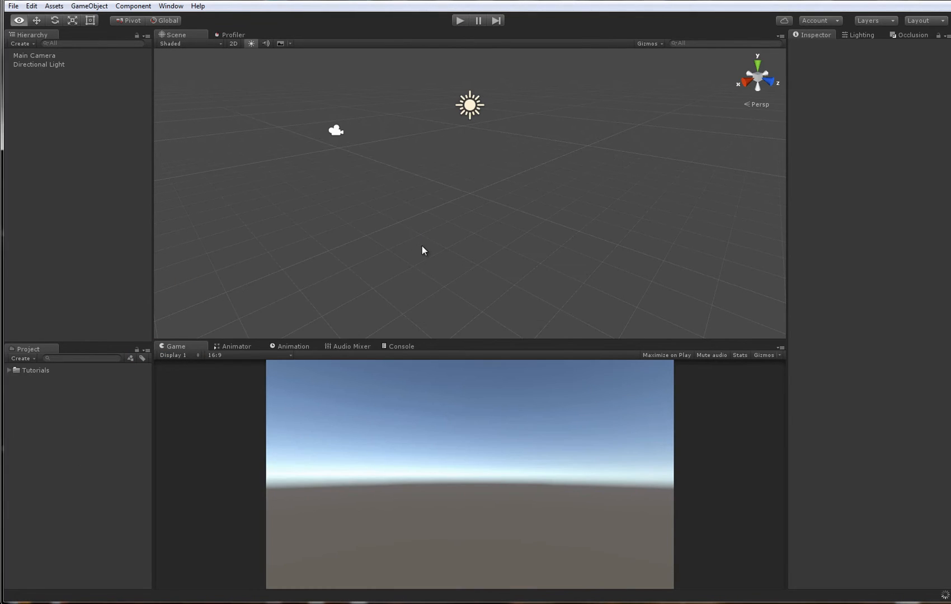
# - Open the Main scene from the Scenes folder inside Tutorials/05_Teleport
pyautogui.click(10, 370)
pyautogui.doubleClick(18, 380)
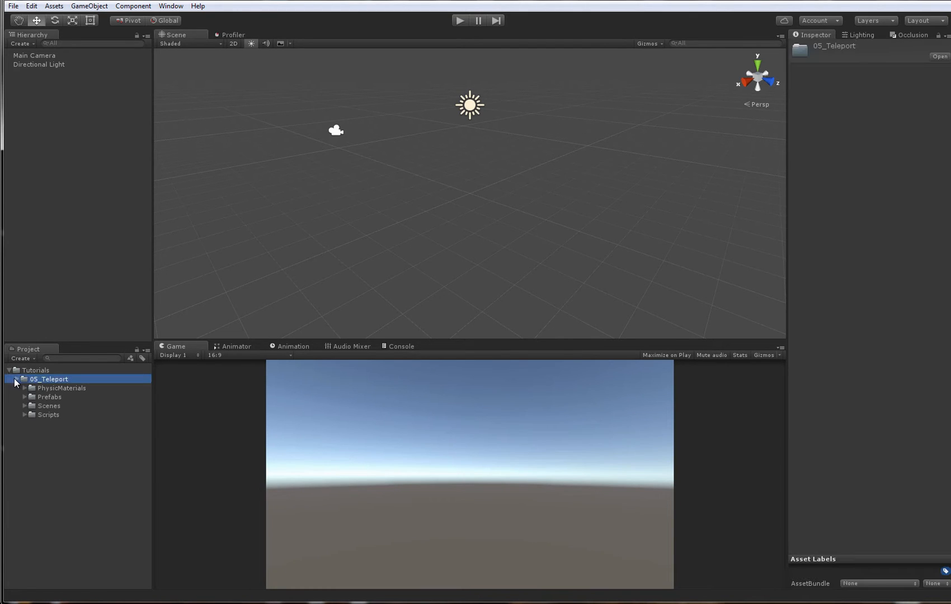
pyautogui.click(25, 406)
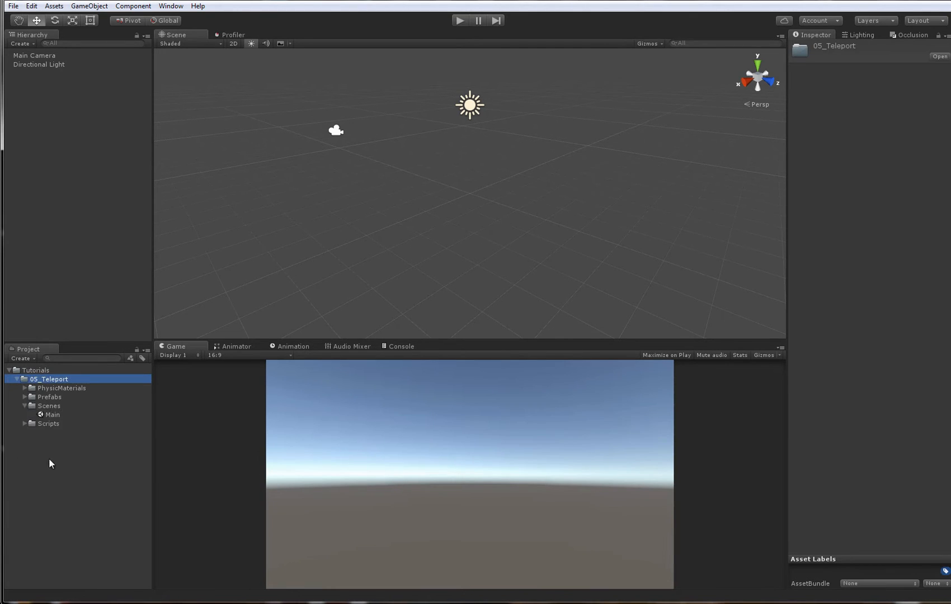
pyautogui.doubleClick(52, 415)
pyautogui.keyDown('alt'); pyautogui.moveTo(419, 242); pyautogui.dragTo(543, 218); pyautogui.keyUp('alt')
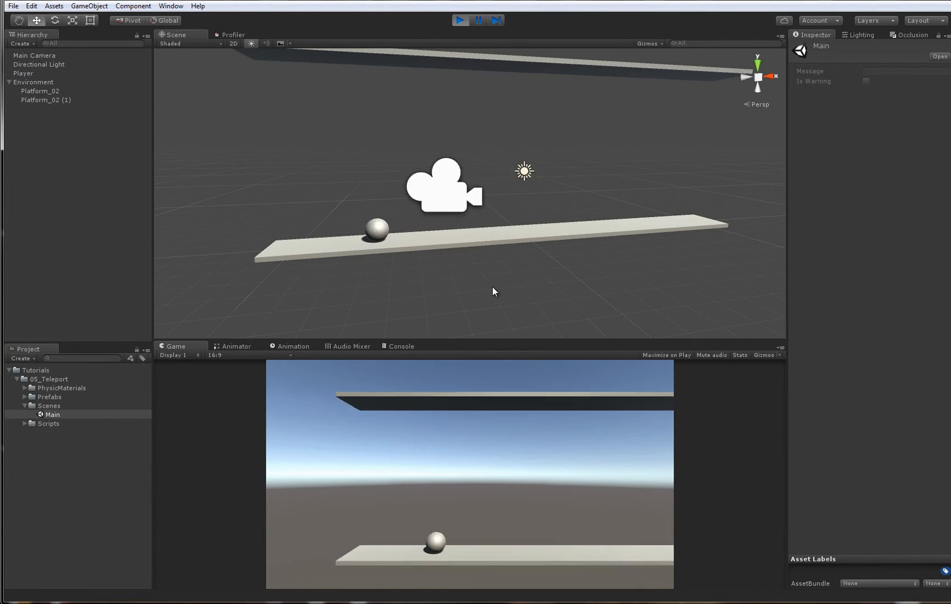
# - Play-test the Main scene briefly, stop, and select the Player ball on the lower platform to view its components
pyautogui.click(461, 23)
pyautogui.click(425, 219)
pyautogui.scroll(2, 428, 218)
pyautogui.moveTo(597, 203); pyautogui.dragTo(697, 175, button='middle')
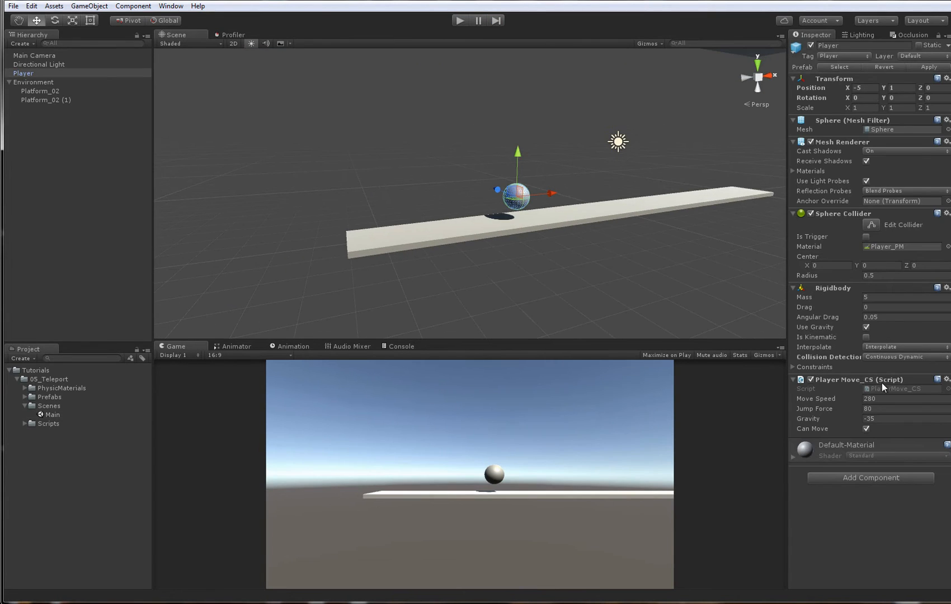
# - Open the Player's PlayerMove_CS script, review the canMove check and movement code in FixedUpdate, and return to Unity
pyautogui.click(888, 389)
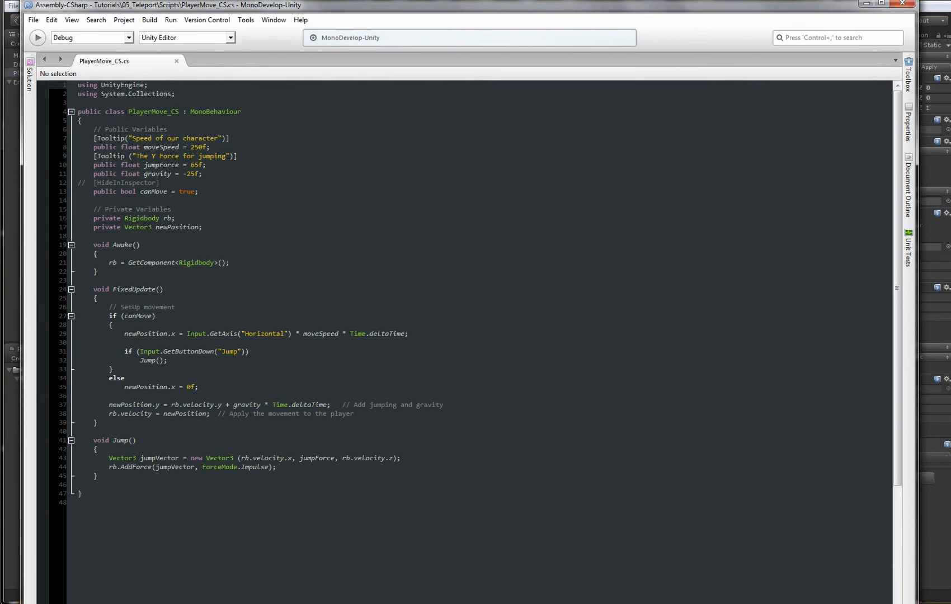
pyautogui.moveTo(730, 603); pyautogui.dragTo(730, 568)
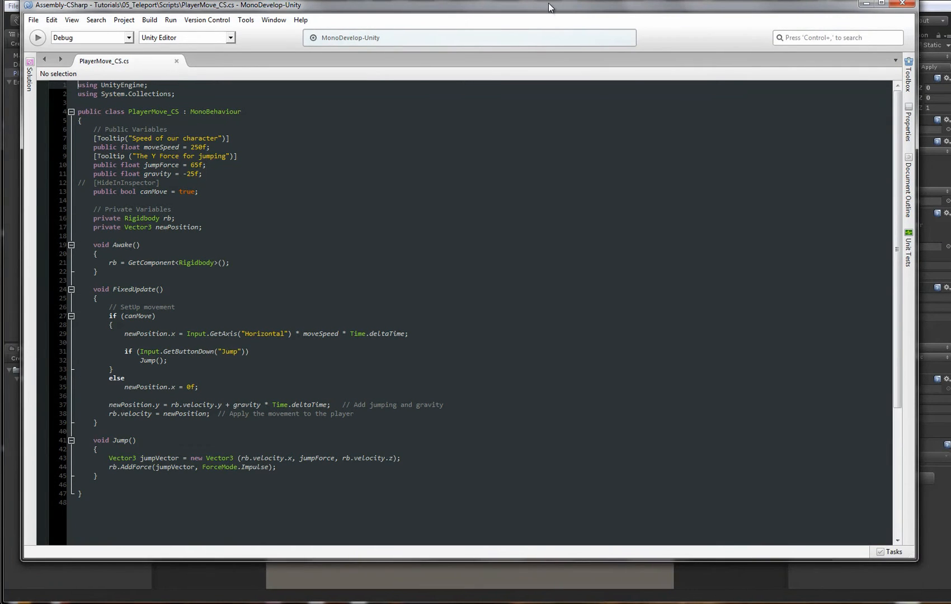
pyautogui.moveTo(549, 3); pyautogui.dragTo(555, 18)
pyautogui.click(203, 263)
pyautogui.keyDown('ctrl'); pyautogui.scroll(3, 228, 284); pyautogui.keyUp('ctrl')
pyautogui.scroll(-3, 228, 284)
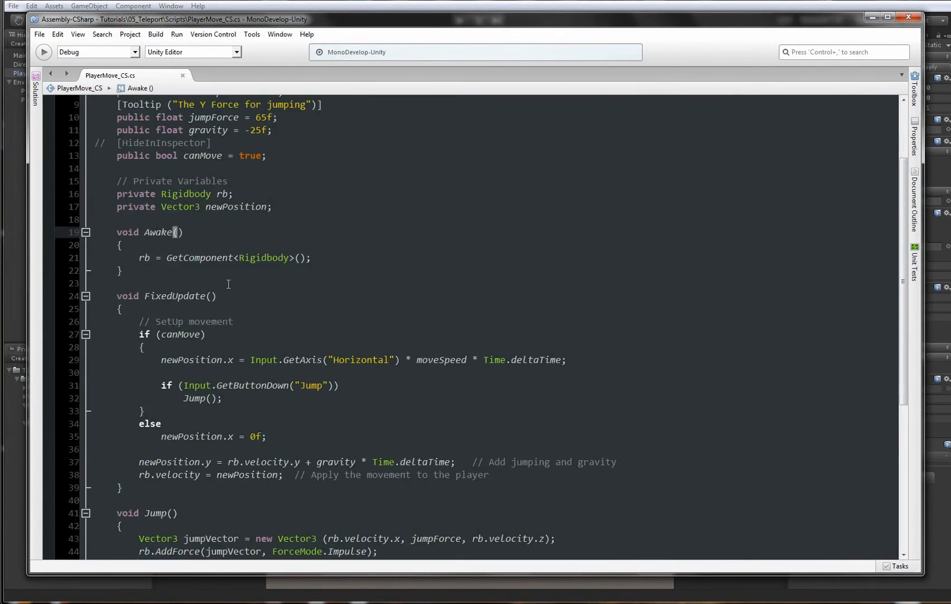
pyautogui.doubleClick(173, 336)
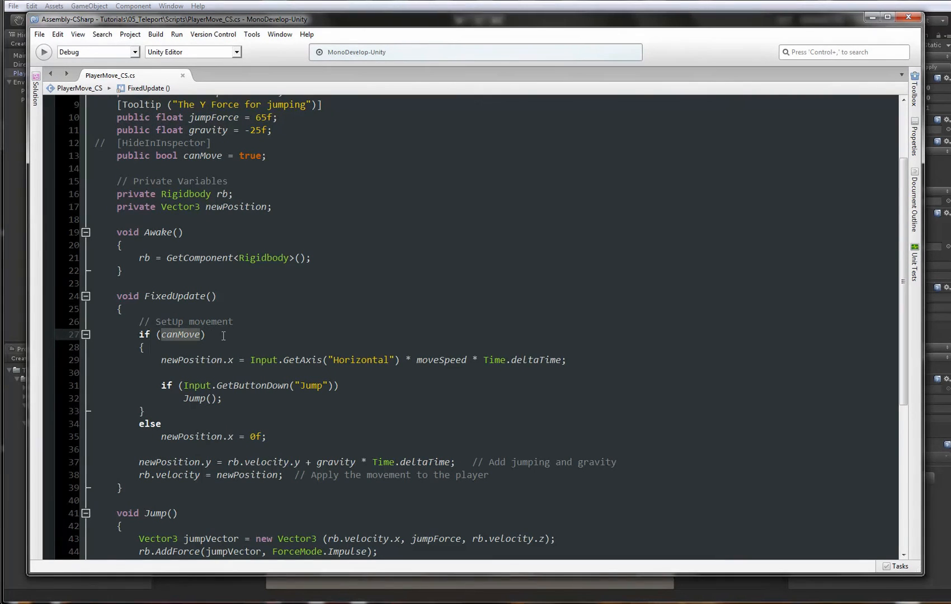
pyautogui.moveTo(223, 336); pyautogui.dragTo(139, 336)
pyautogui.scroll(-3, 176, 230)
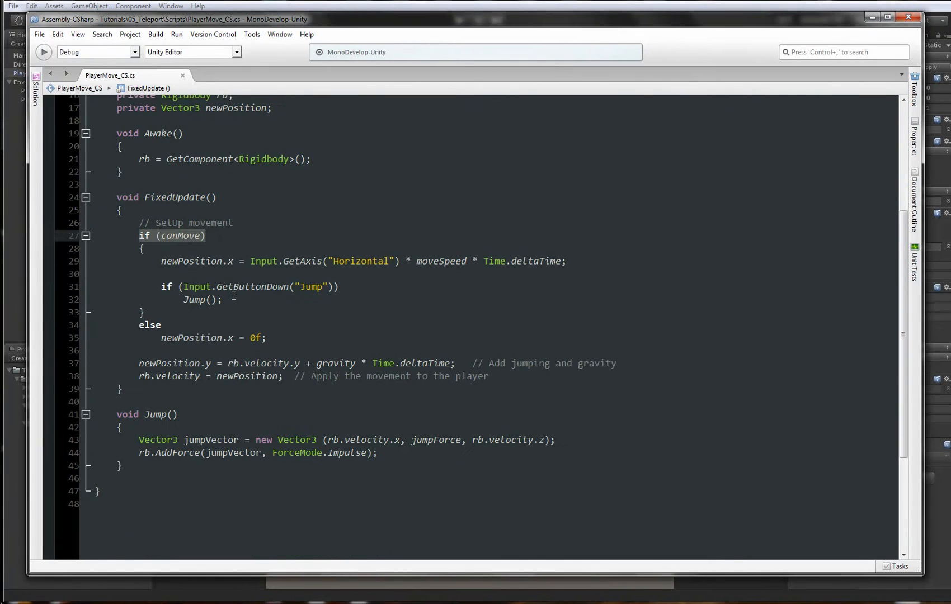
pyautogui.click(176, 229)
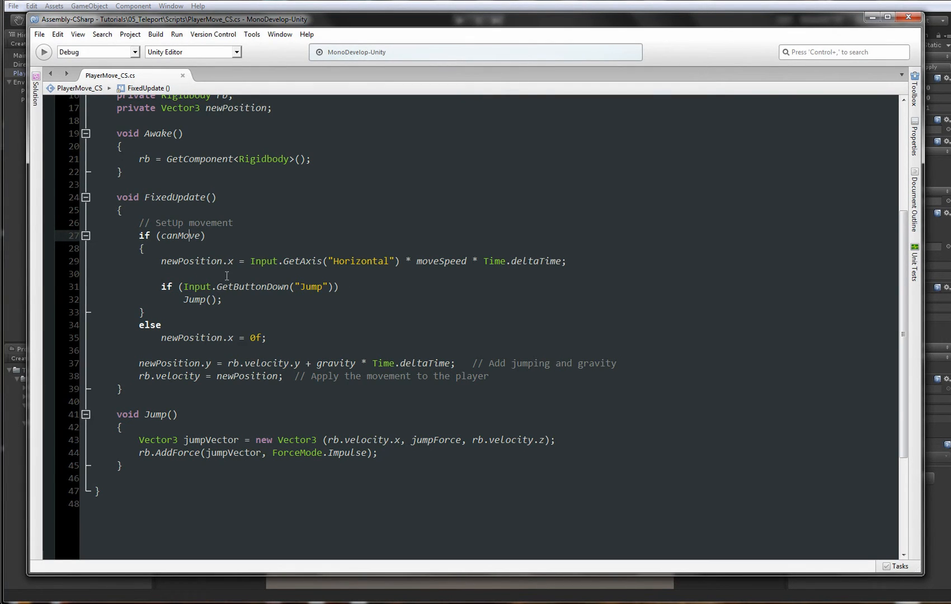
pyautogui.click(251, 2)
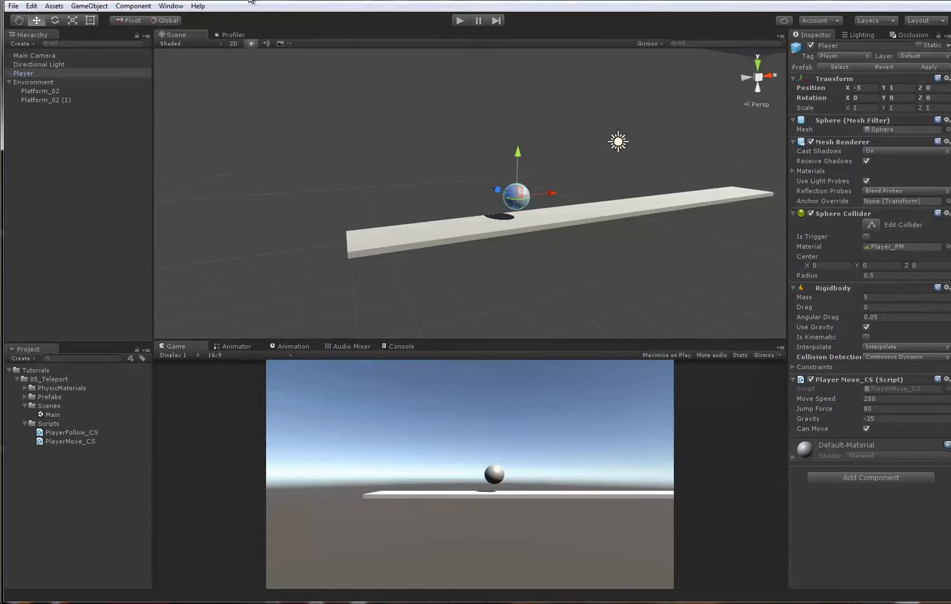
pyautogui.keyDown('alt'); pyautogui.moveTo(615, 253); pyautogui.dragTo(602, 214); pyautogui.keyUp('alt')
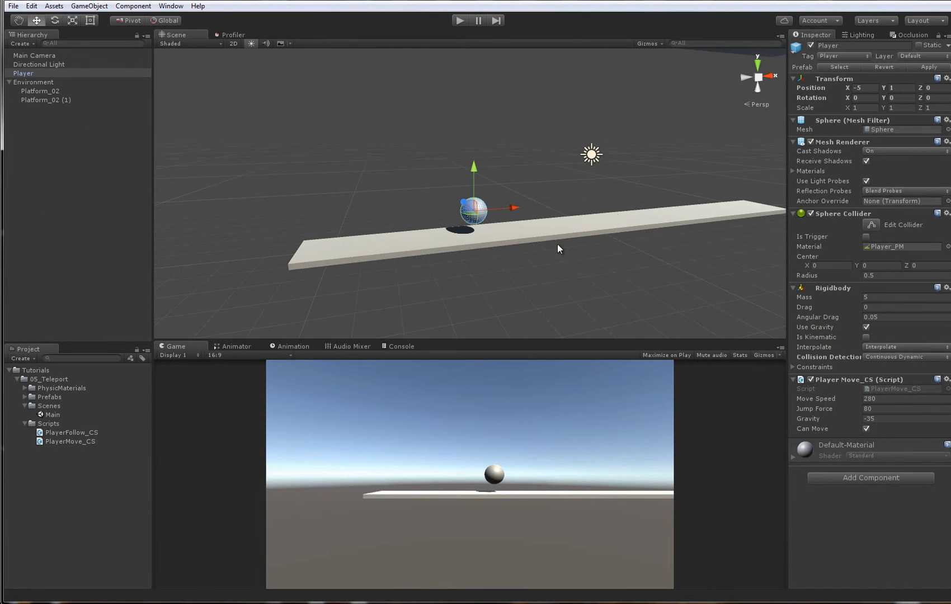
pyautogui.keyDown('alt'); pyautogui.moveTo(557, 244); pyautogui.dragTo(619, 230); pyautogui.keyUp('alt')
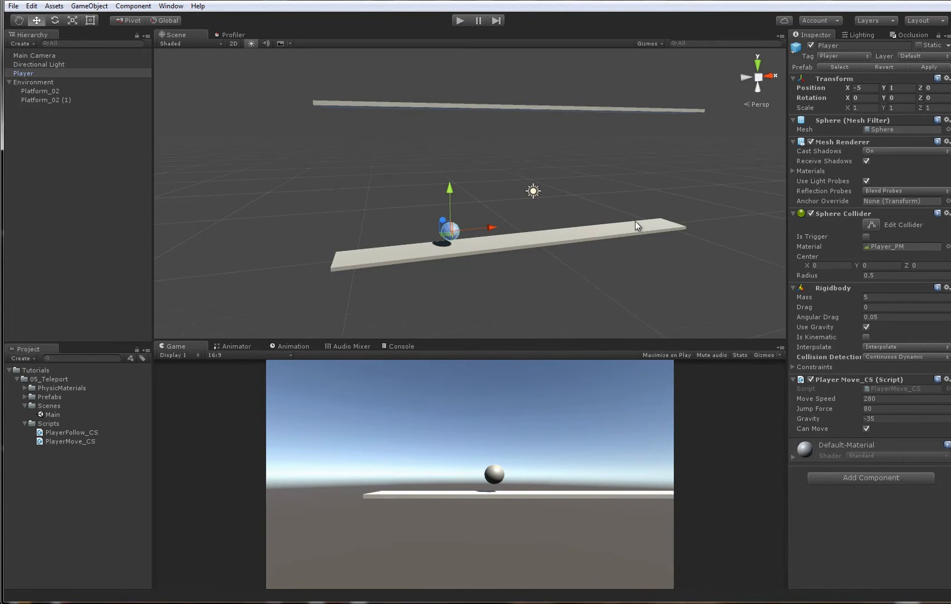
pyautogui.click(623, 172)
pyautogui.keyDown('alt'); pyautogui.moveTo(622, 172); pyautogui.dragTo(432, 214); pyautogui.keyUp('alt')
# - Create a new empty scene and reopen the Main scene from the Scenes folder
pyautogui.hotkey('ctrl', 'n')
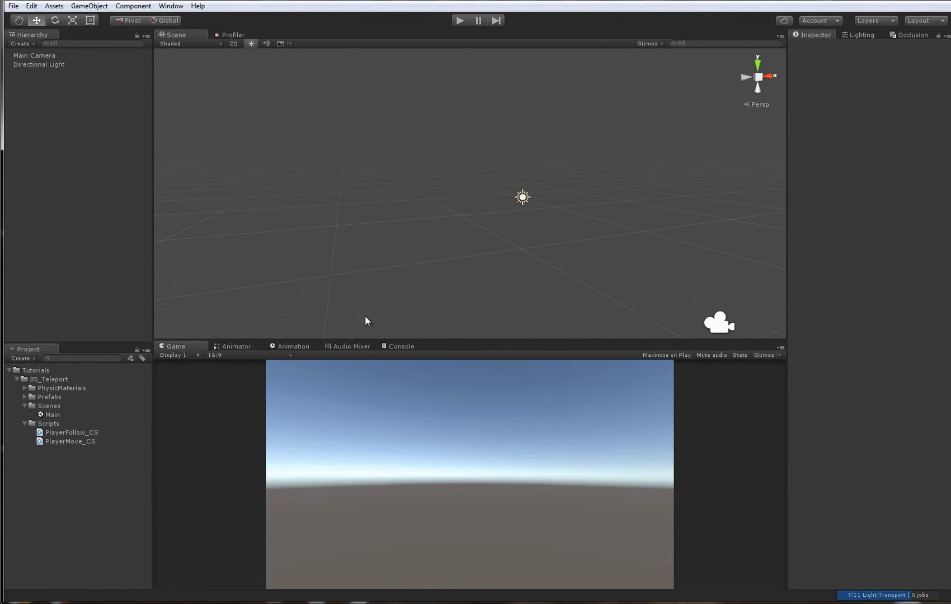
pyautogui.doubleClick(67, 417)
pyautogui.keyDown('alt'); pyautogui.moveTo(436, 281); pyautogui.dragTo(482, 262, button='right'); pyautogui.keyUp('alt')
pyautogui.click(317, 593)
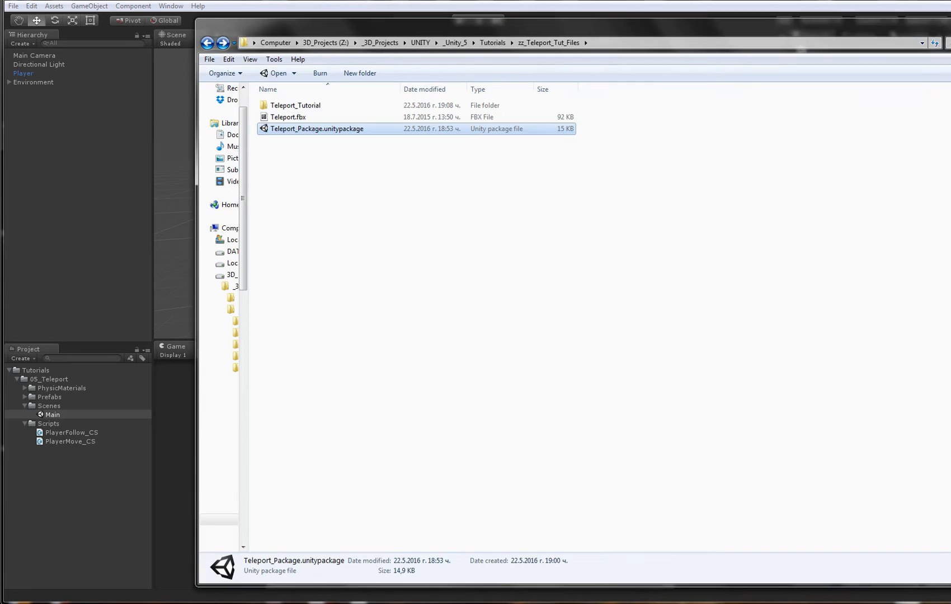
pyautogui.click(16, 378)
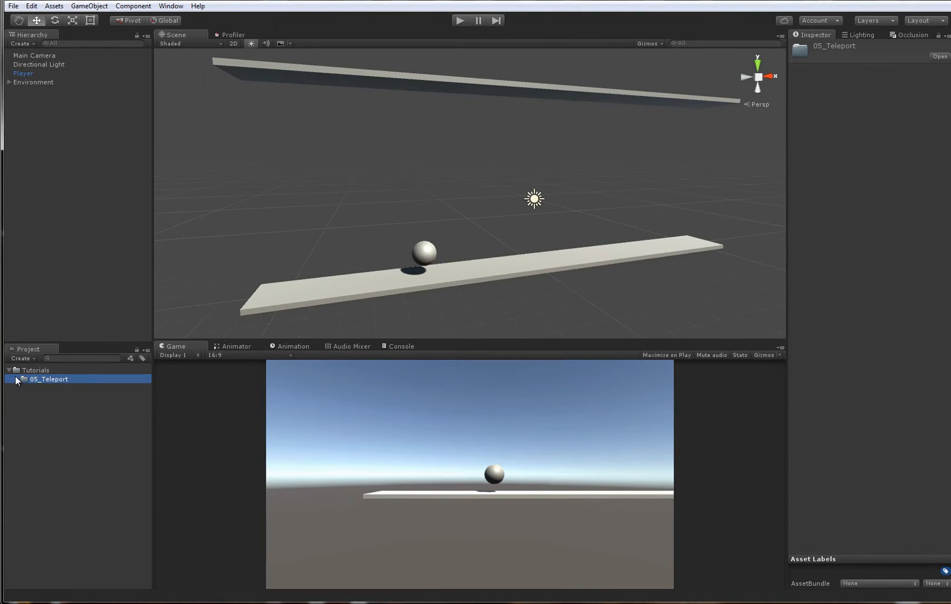
pyautogui.rightClick(39, 380)
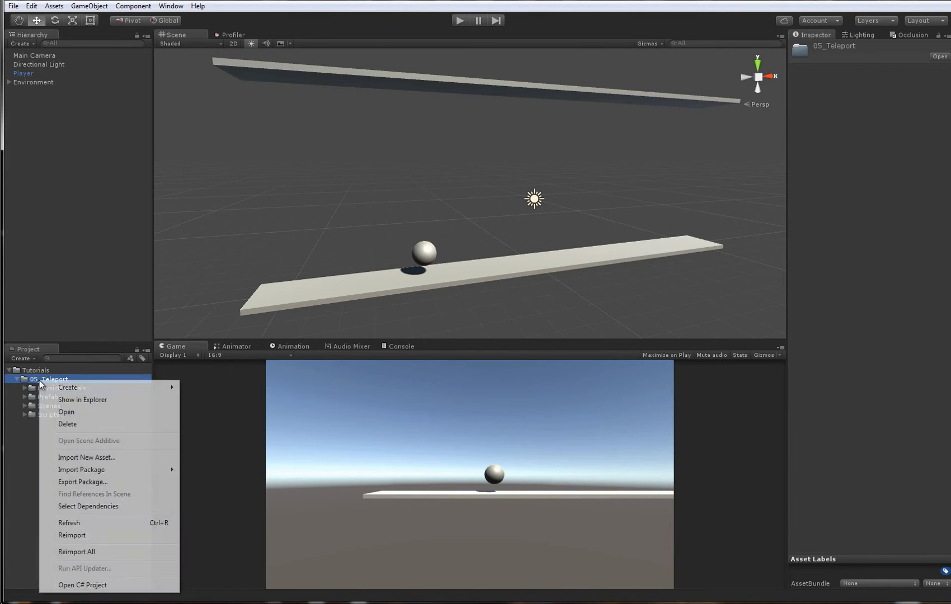
pyautogui.click(78, 396)
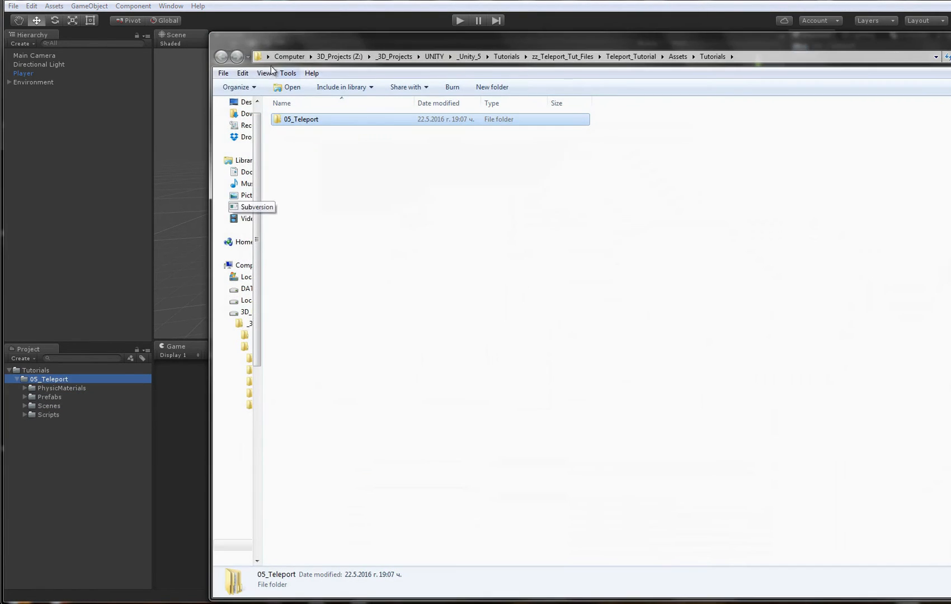
pyautogui.doubleClick(216, 38)
# - Create a folder named Models inside the 05_Teleport folder
pyautogui.rightClick(69, 378)
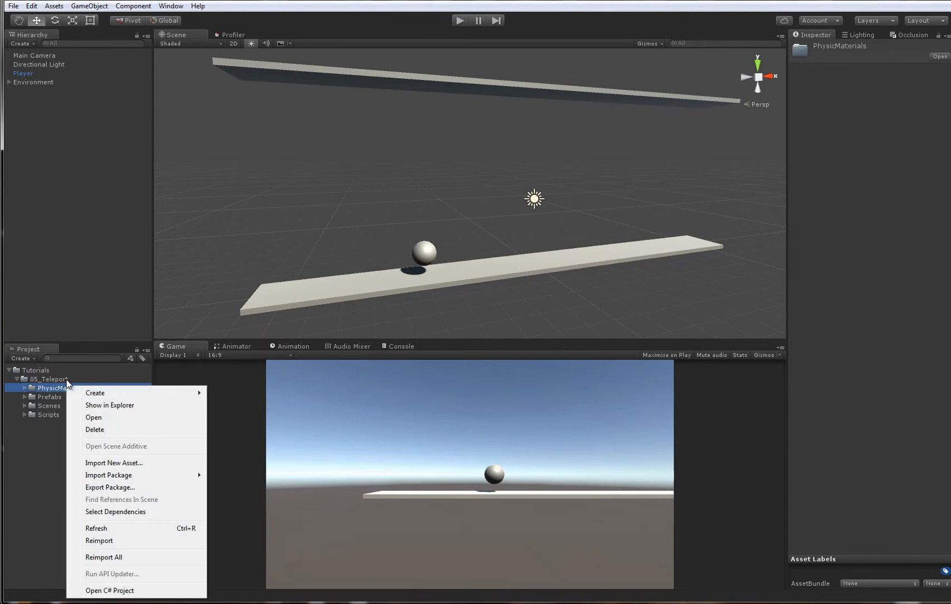
pyautogui.moveTo(111, 386)
pyautogui.click(232, 79)
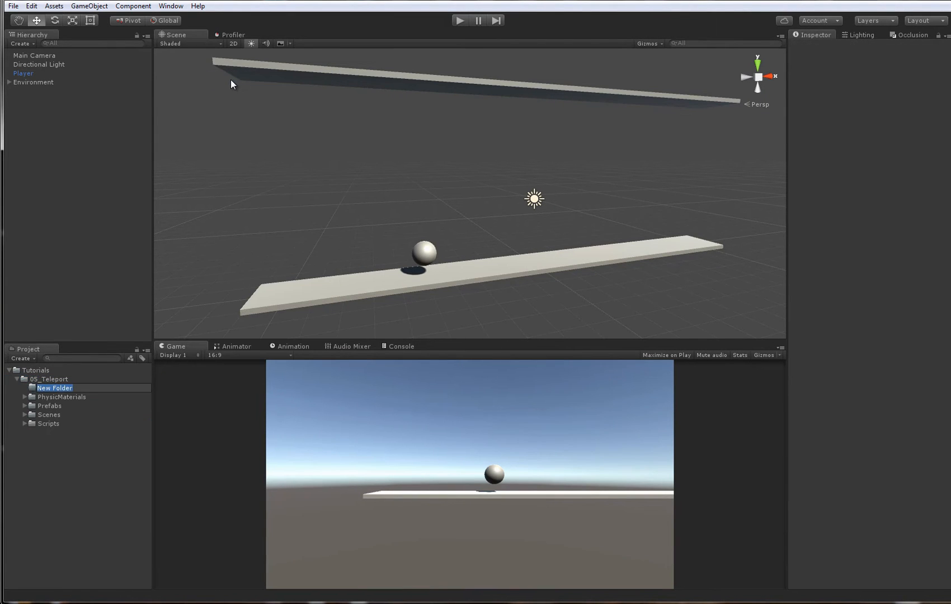
pyautogui.write('Models')
pyautogui.press('Return')
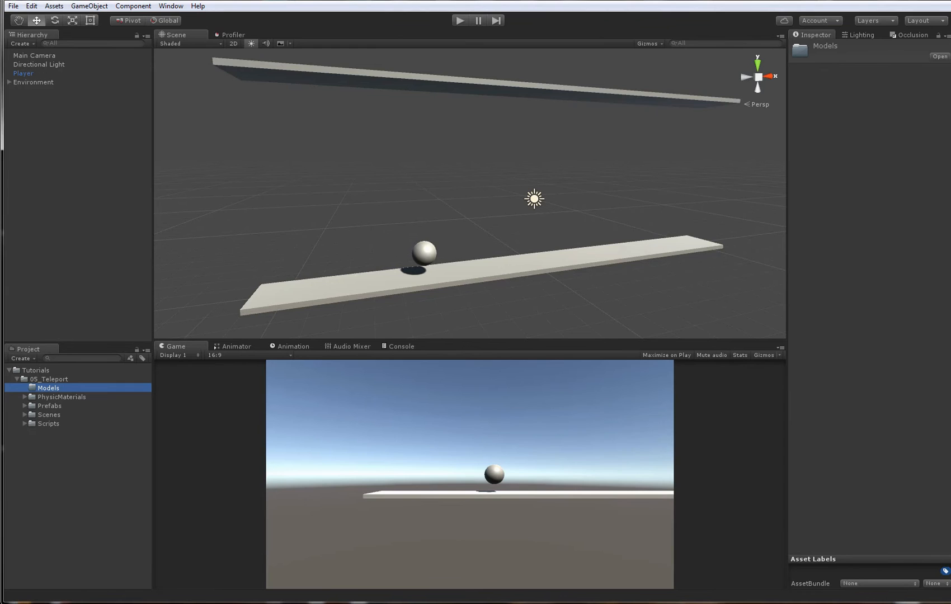
# - Import Teleport.fbx from the zz_Teleport_Tut_Files folder in the file explorer into the Models folder
pyautogui.hotkey('alt', 'Tab')
pyautogui.click(391, 119)
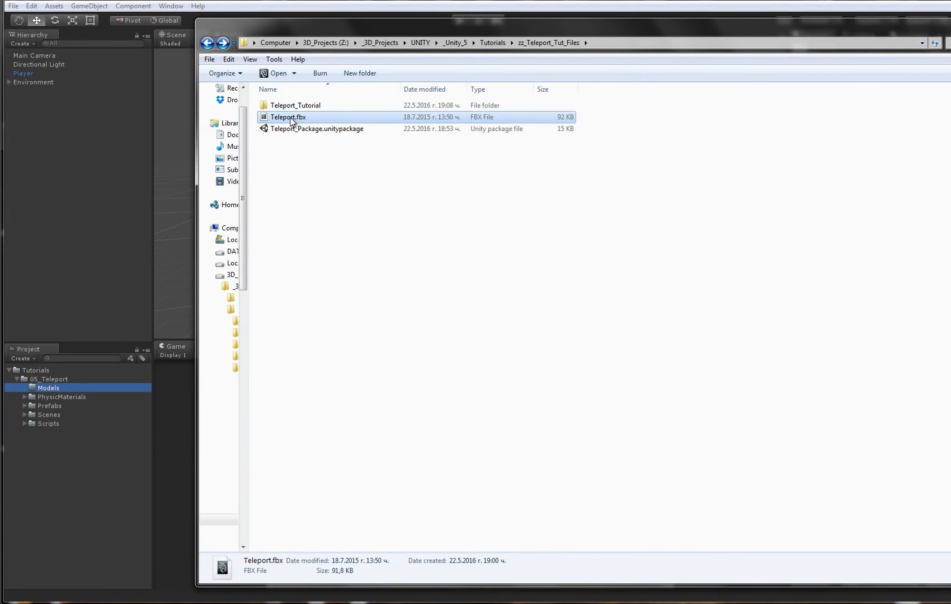
pyautogui.moveTo(291, 121); pyautogui.dragTo(119, 435)
pyautogui.moveTo(71, 387); pyautogui.dragTo(69, 387)
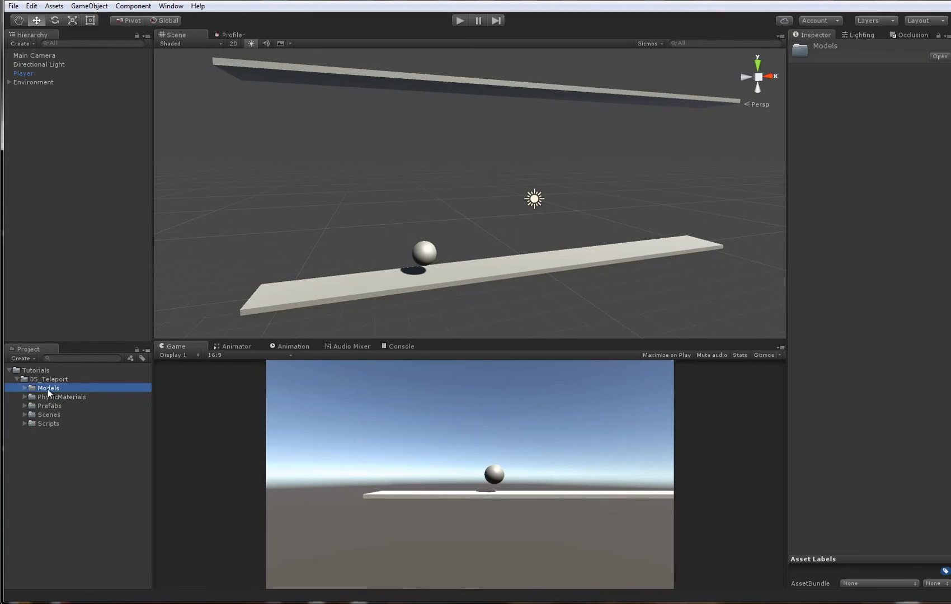
# - Turn off Import BlendShapes in the Teleport model's import settings and apply the change
pyautogui.click(24, 387)
pyautogui.click(53, 404)
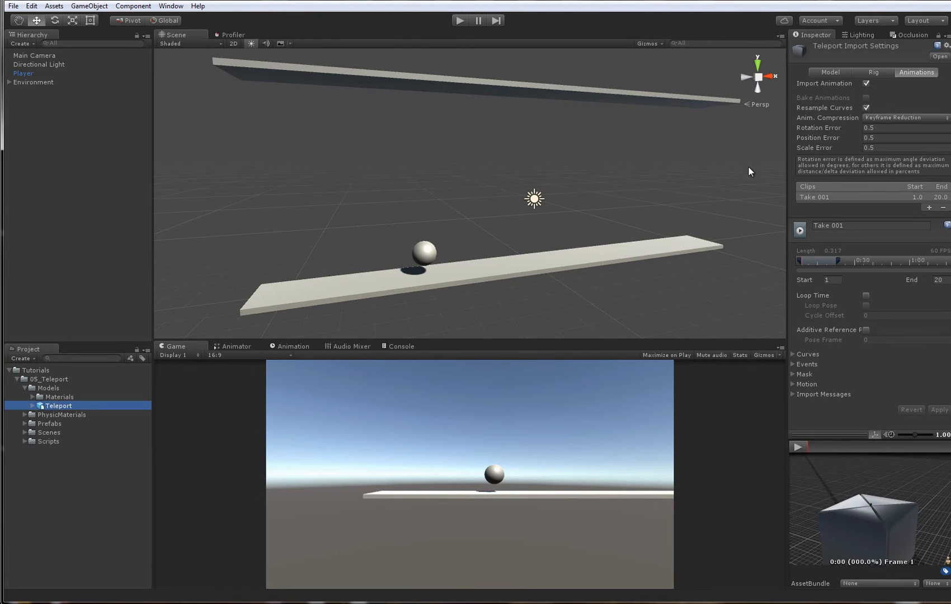
pyautogui.moveTo(786, 149); pyautogui.dragTo(759, 149)
pyautogui.click(808, 72)
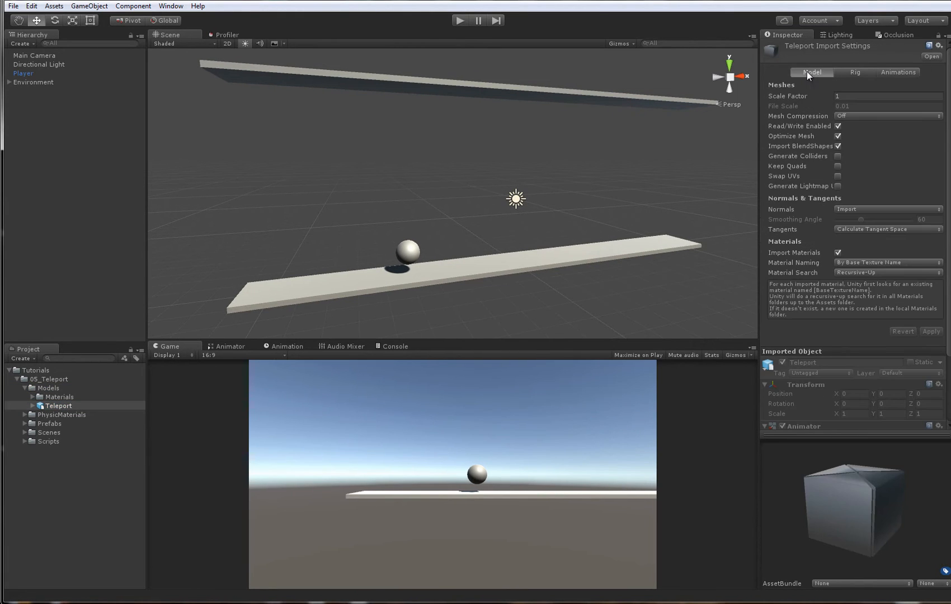
pyautogui.click(838, 146)
pyautogui.click(927, 331)
# - Check the Teleport model's rig and animation settings and scrub the Take 001 clip in an enlarged preview
pyautogui.click(848, 68)
pyautogui.click(870, 84)
pyautogui.click(889, 72)
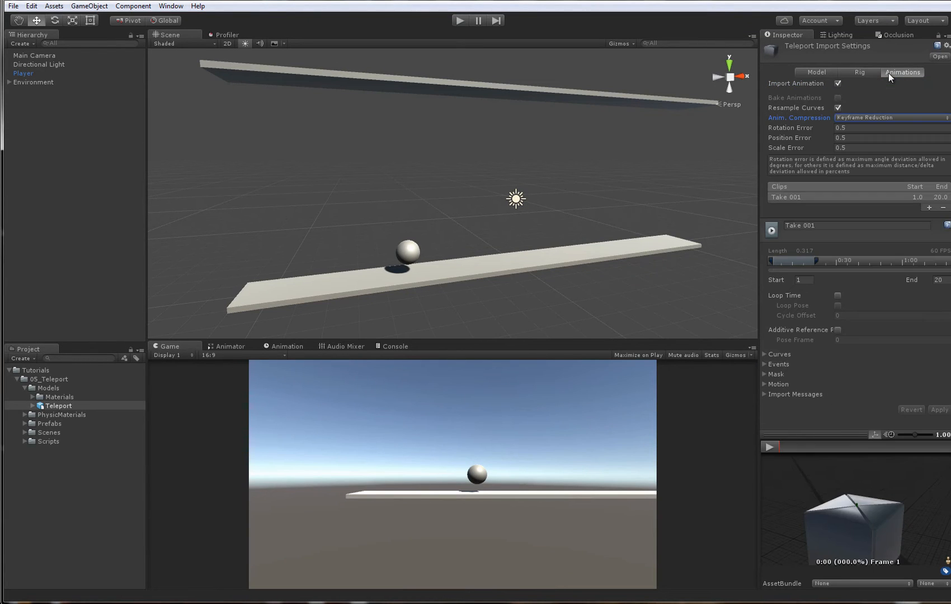
pyautogui.click(843, 224)
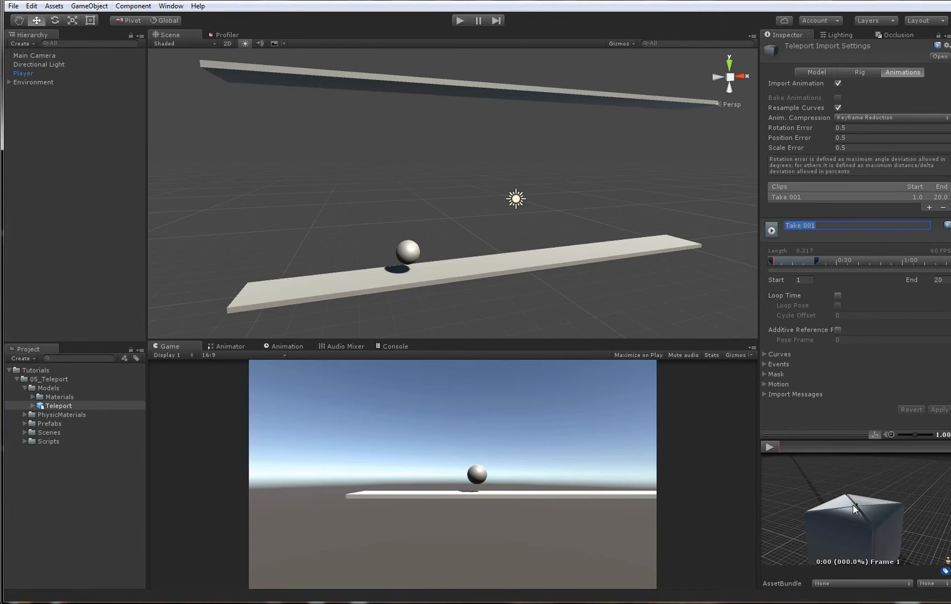
pyautogui.rightClick(834, 435)
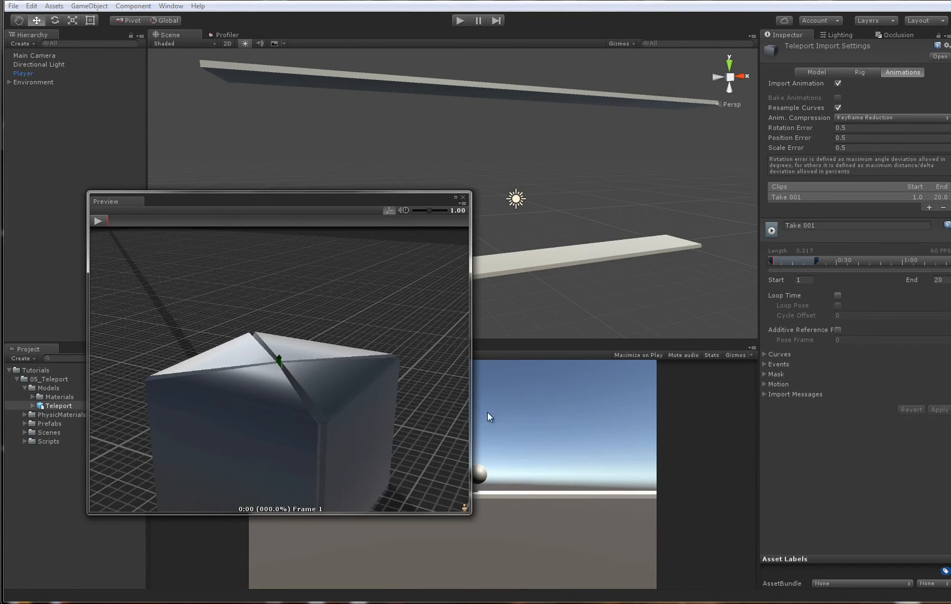
pyautogui.moveTo(472, 403); pyautogui.dragTo(530, 401)
pyautogui.moveTo(110, 218); pyautogui.dragTo(509, 212)
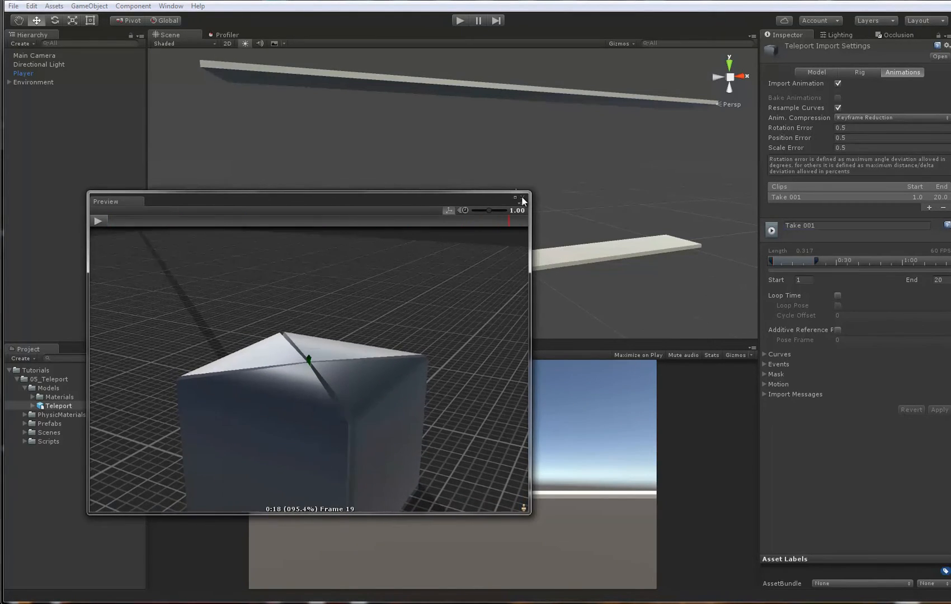
pyautogui.click(523, 197)
pyautogui.keyDown('alt'); pyautogui.moveTo(565, 234); pyautogui.dragTo(581, 214); pyautogui.keyUp('alt')
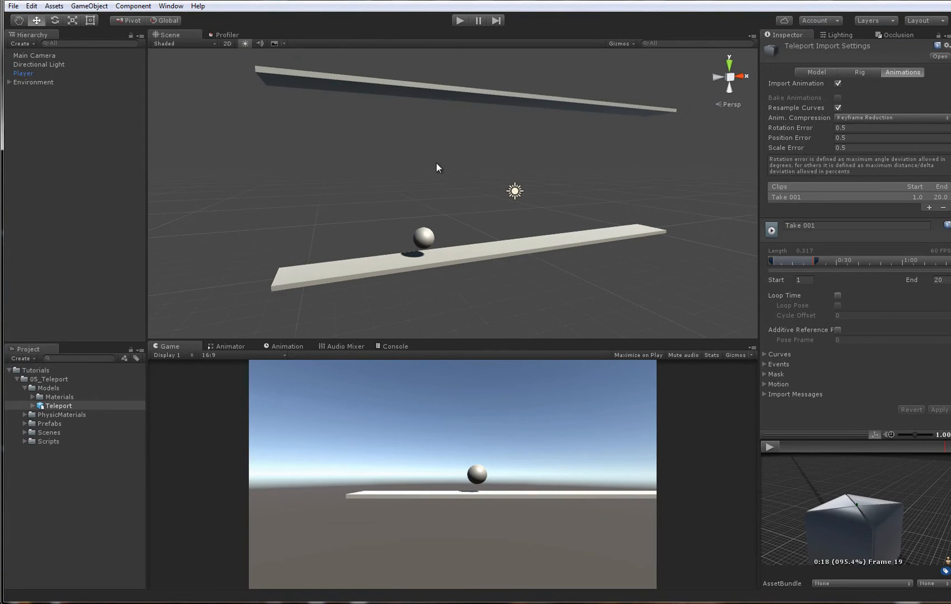
pyautogui.click(437, 164)
pyautogui.keyDown('alt'); pyautogui.moveTo(506, 216); pyautogui.dragTo(491, 197); pyautogui.keyUp('alt')
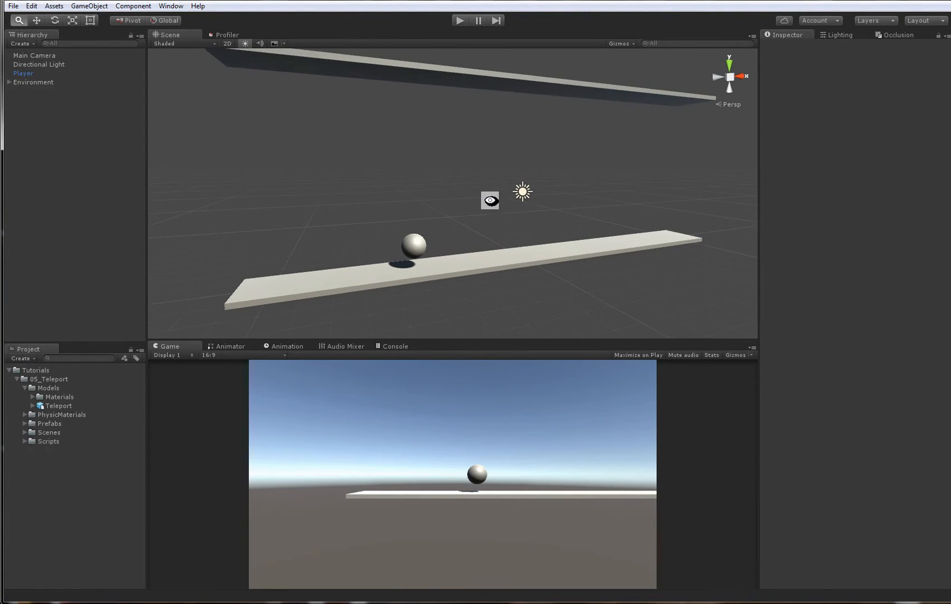
# - Rename the Teleport model's Take 001 animation clip to CloseIdle and turn on its Loop Time
pyautogui.click(58, 406)
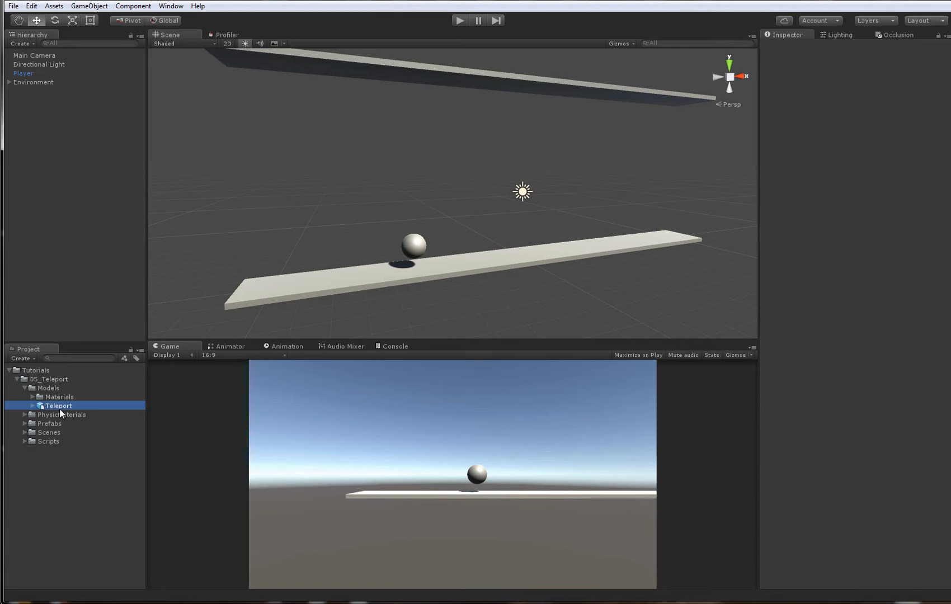
pyautogui.click(860, 197)
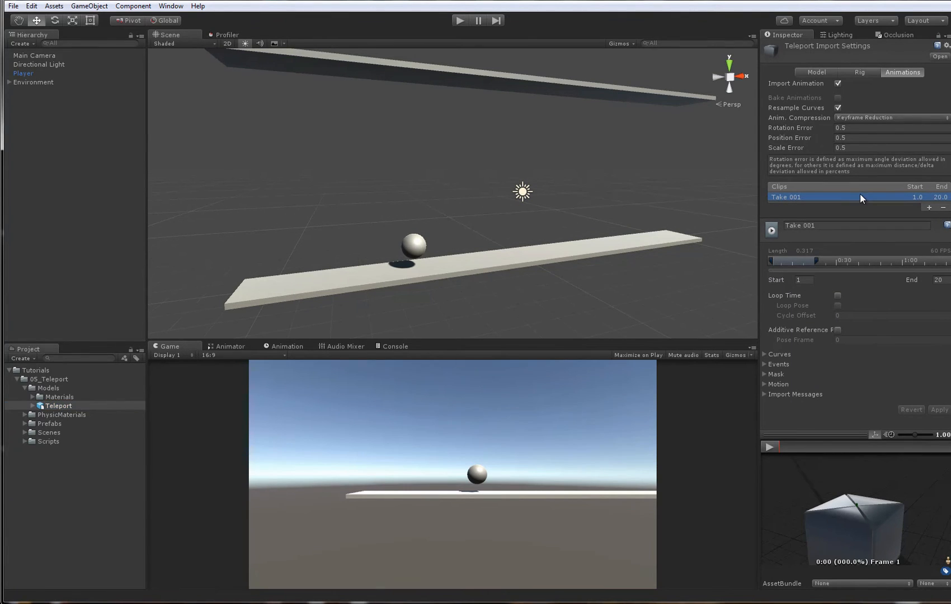
pyautogui.click(854, 226)
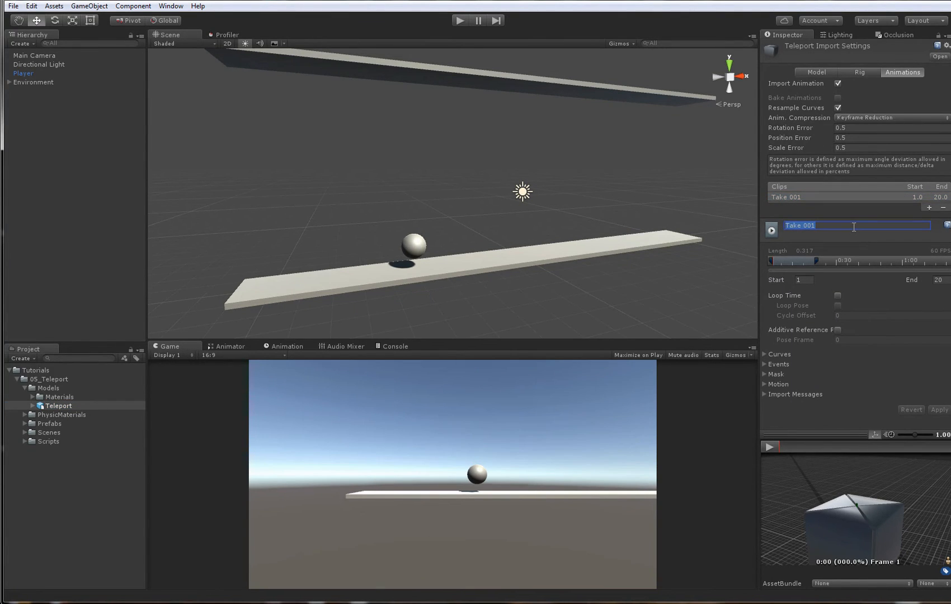
pyautogui.write('ClosedIdle')
pyautogui.press('Return')
pyautogui.click(854, 226)
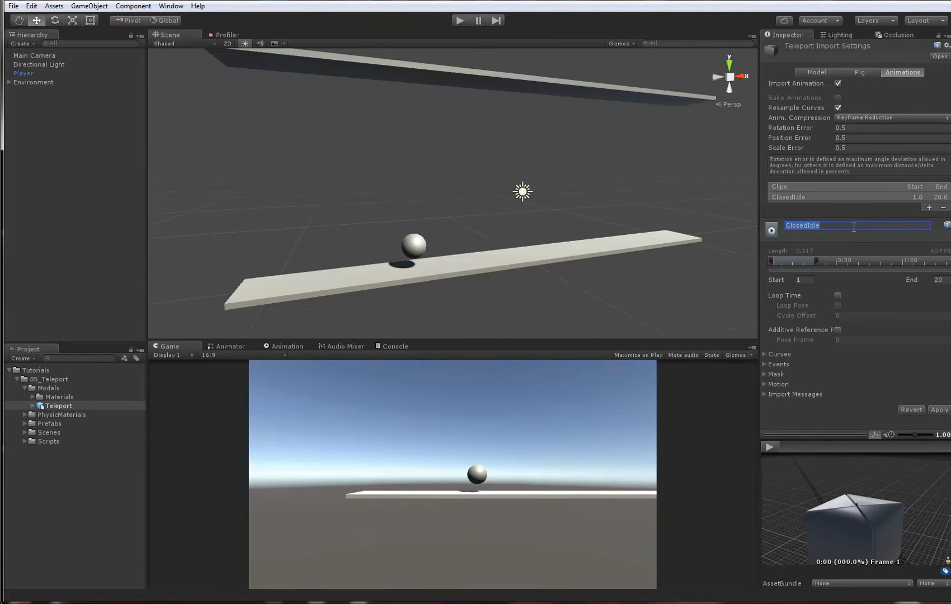
pyautogui.write('CloseIdl')
pyautogui.click(838, 296)
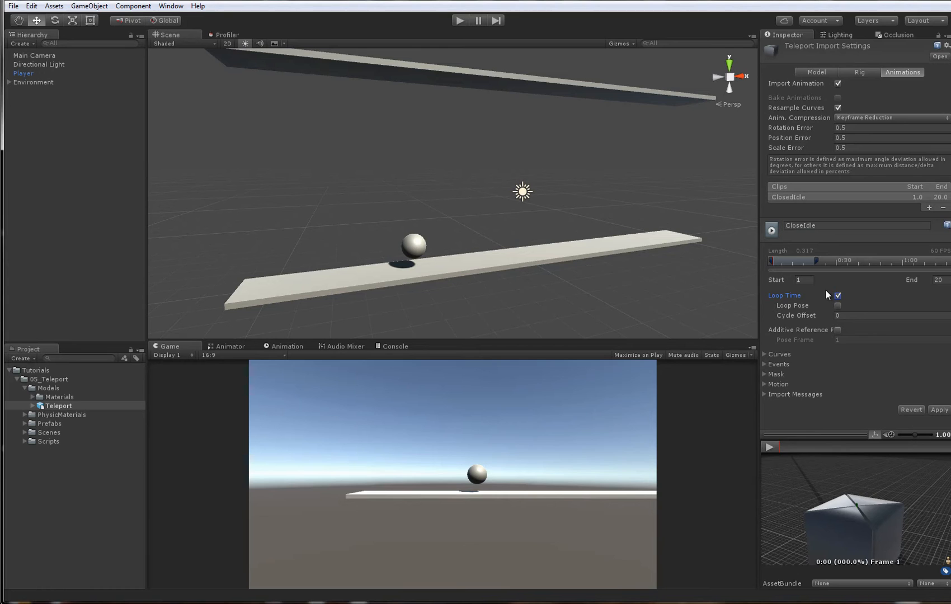
# - Add an animation clip named Open to the Teleport model, running from frame 30 to 50, and scrub its preview
pyautogui.moveTo(849, 435); pyautogui.dragTo(849, 422)
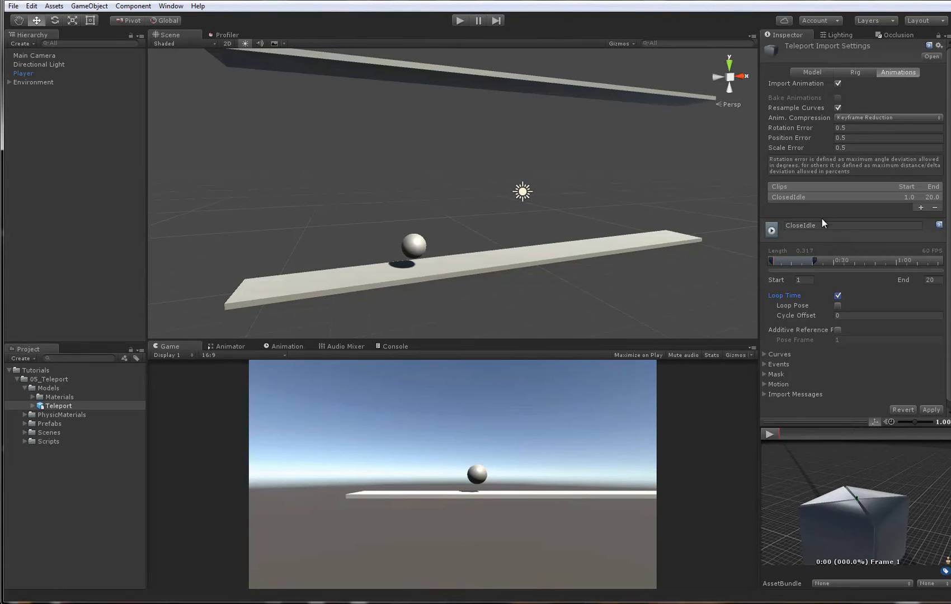
pyautogui.click(920, 208)
pyautogui.click(832, 234)
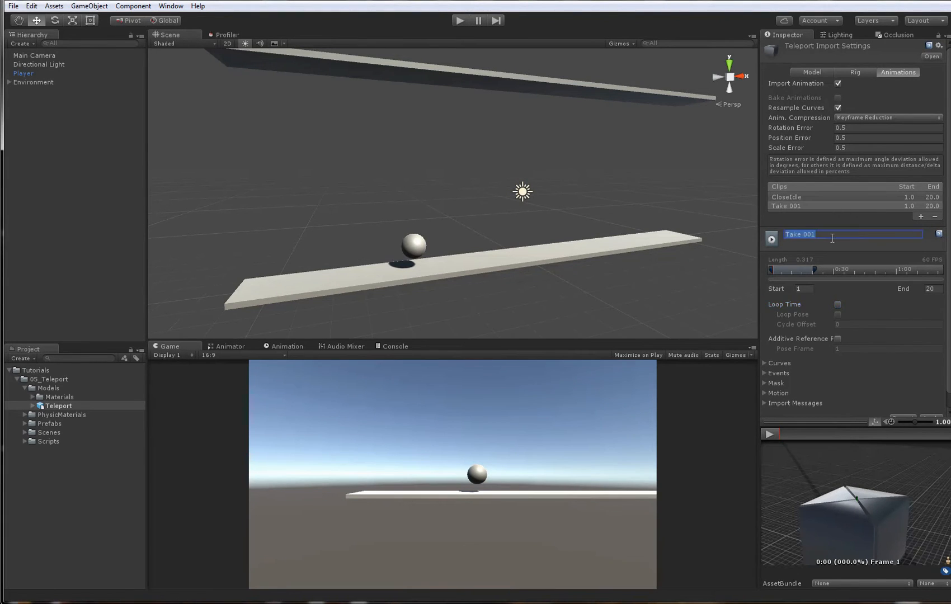
pyautogui.write('Open')
pyautogui.click(805, 287)
pyautogui.write('20')
pyautogui.press('Tab')
pyautogui.write('50')
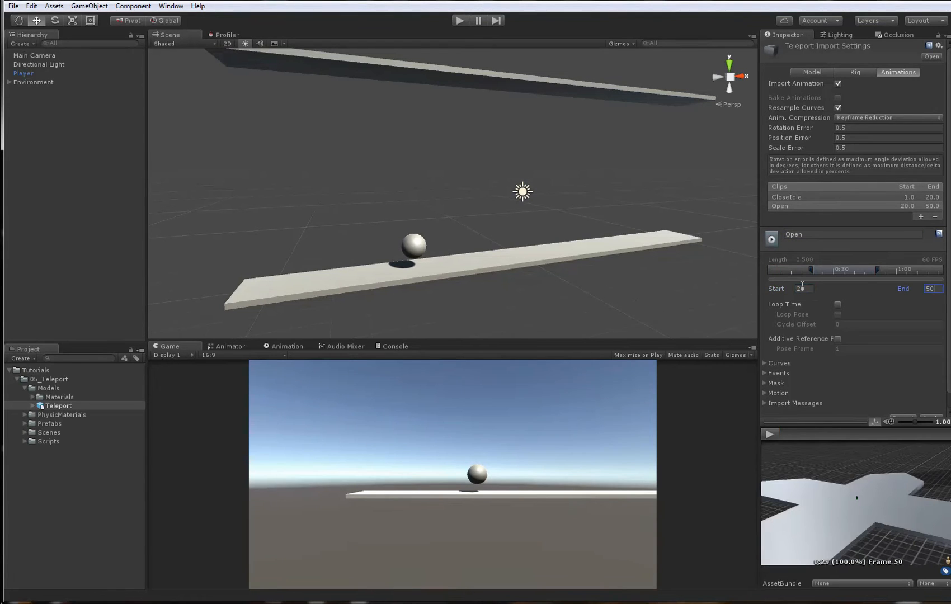
pyautogui.click(802, 289)
pyautogui.write('30')
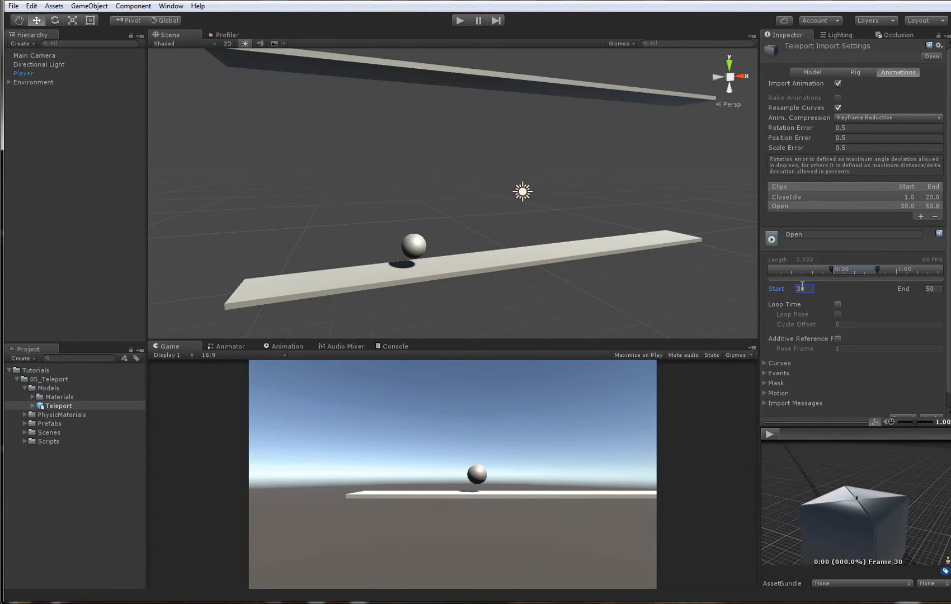
pyautogui.moveTo(782, 436)
pyautogui.mouseDown()
pyautogui.moveTo(910, 431)
pyautogui.moveTo(778, 430)
pyautogui.moveTo(793, 429)
pyautogui.mouseUp()
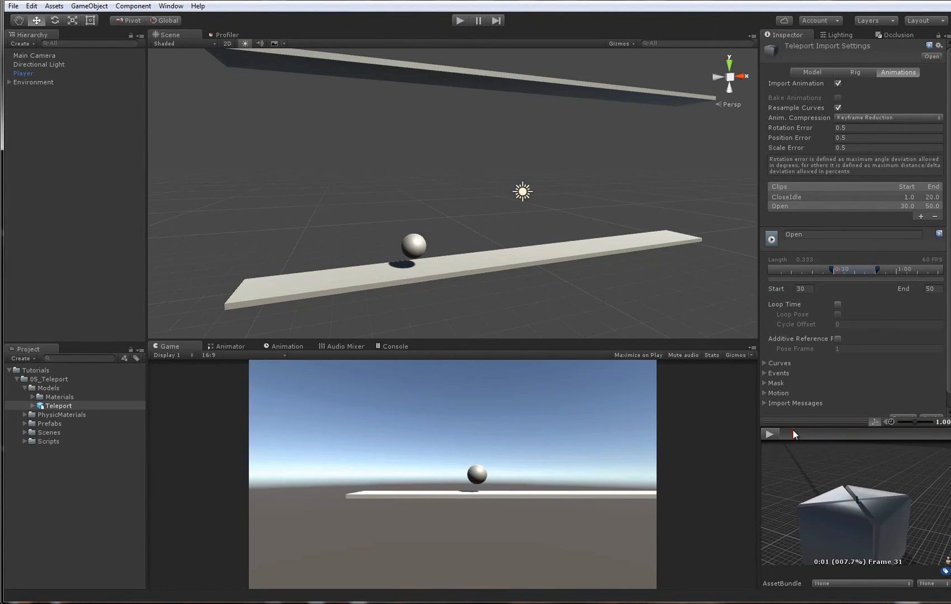
# - Add an animation clip named OpenIdle to the Teleport model, running from frame 55 to 56
pyautogui.click(921, 217)
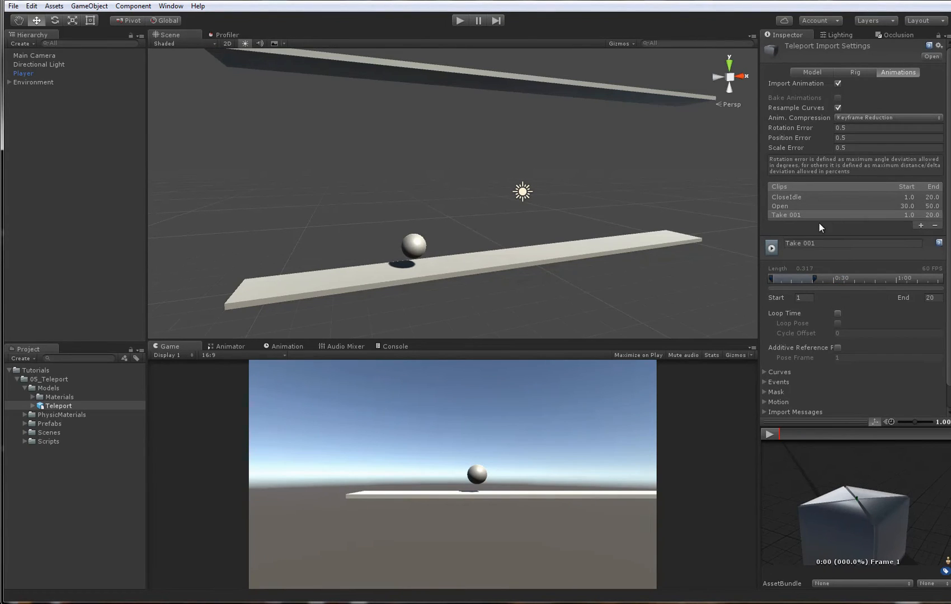
pyautogui.click(833, 244)
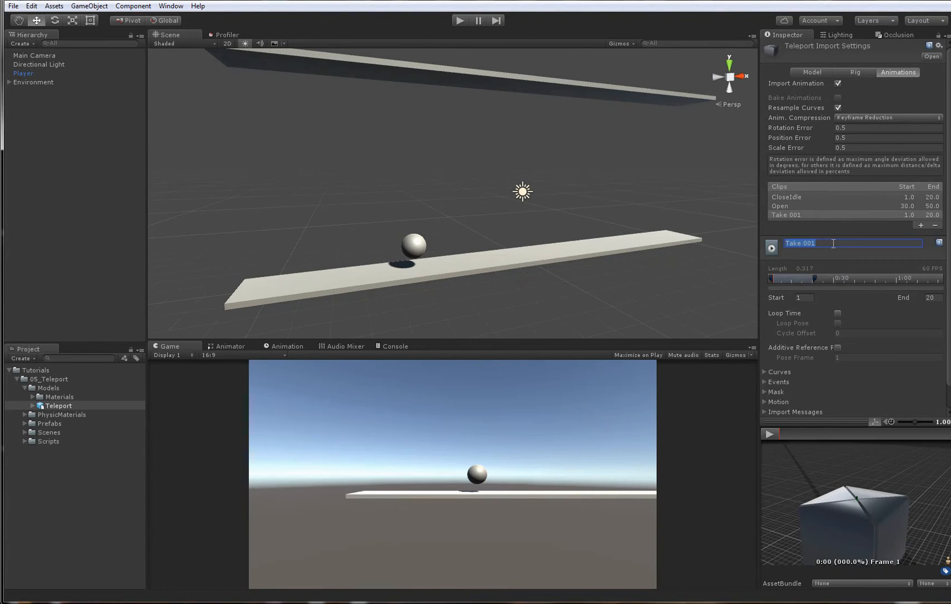
pyautogui.write('OpenIdle')
pyautogui.moveTo(813, 491)
pyautogui.mouseDown()
pyautogui.moveTo(826, 490)
pyautogui.moveTo(822, 441)
pyautogui.moveTo(833, 447)
pyautogui.moveTo(807, 473)
pyautogui.mouseUp()
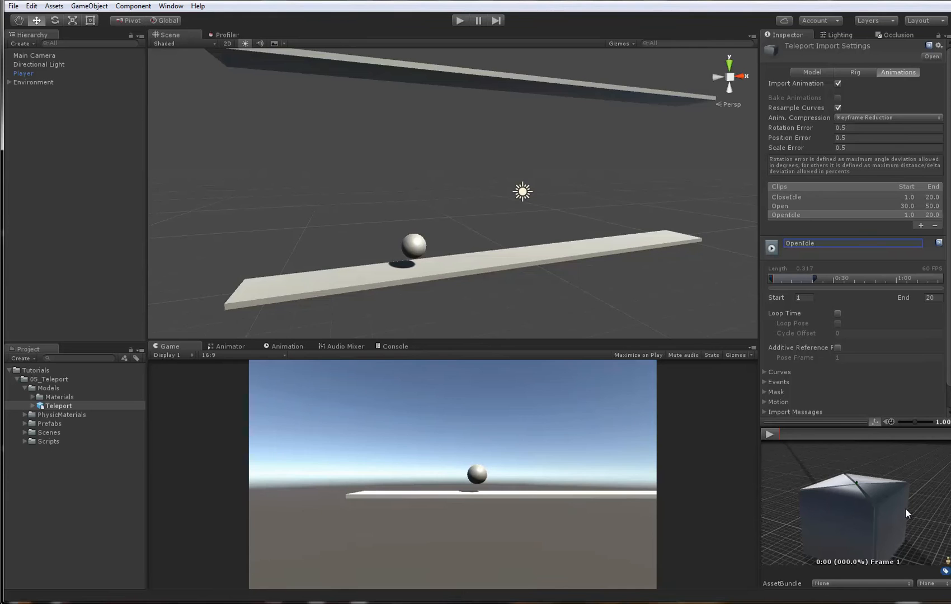
pyautogui.click(808, 298)
pyautogui.write('20')
pyautogui.press('Tab')
pyautogui.write('56')
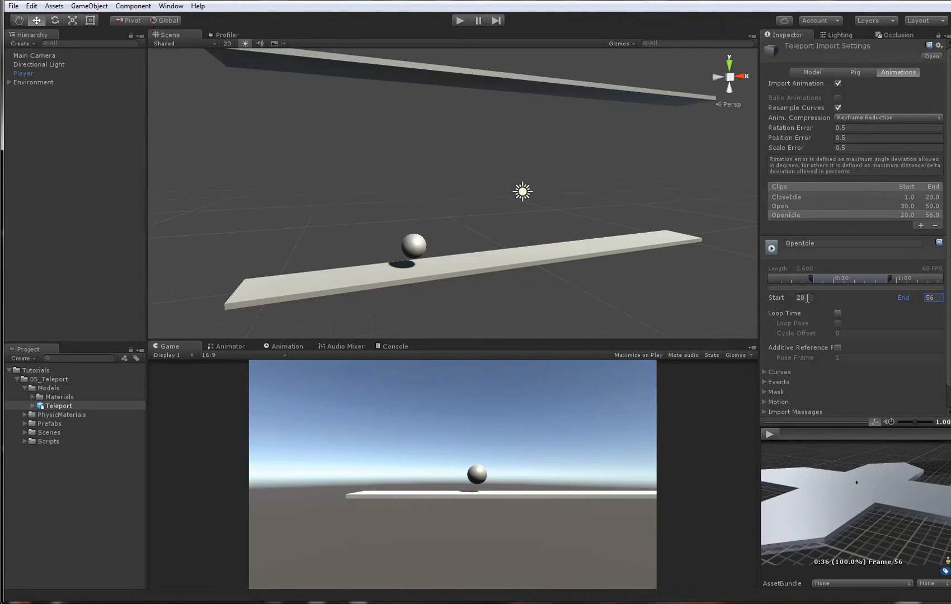
pyautogui.click(772, 432)
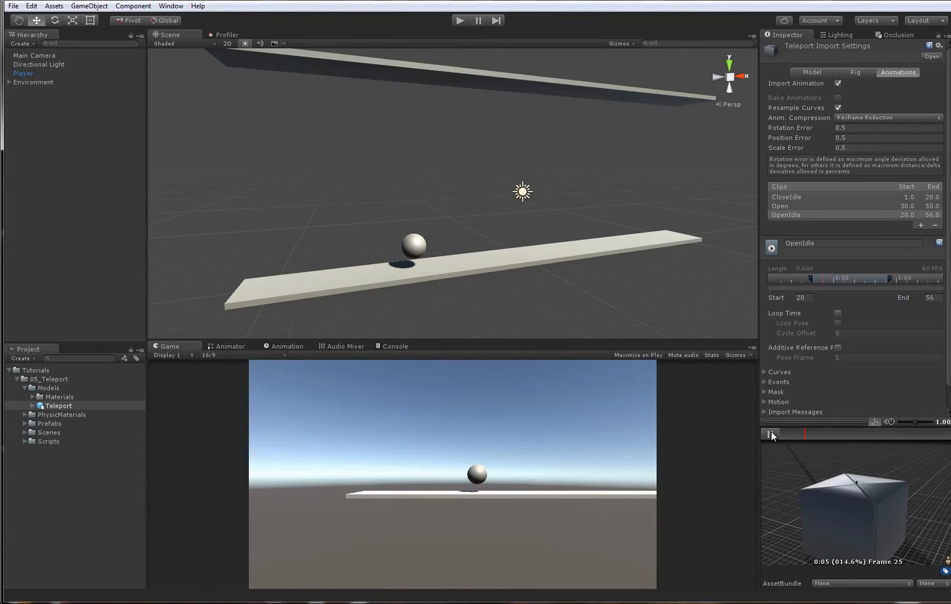
pyautogui.click(805, 215)
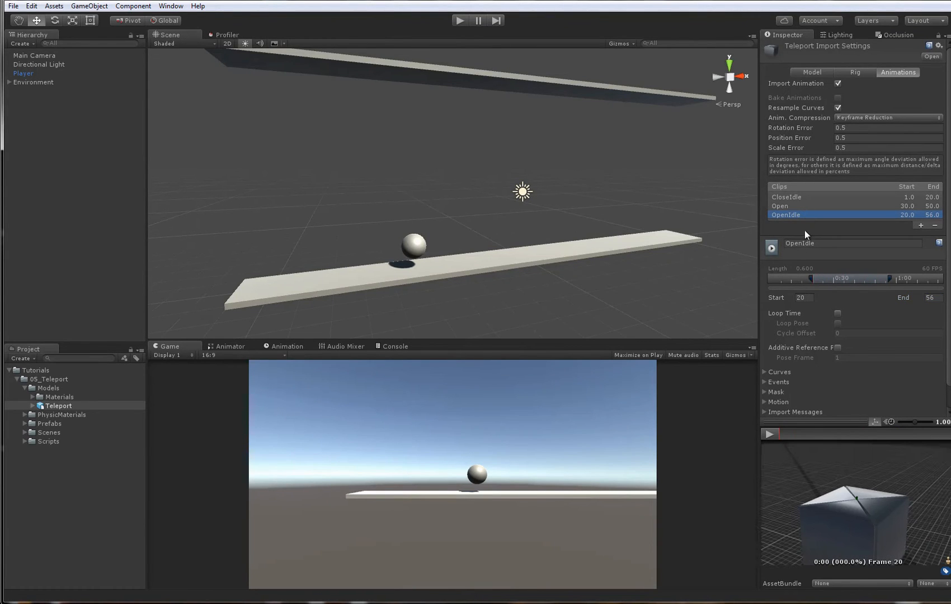
pyautogui.click(809, 298)
pyautogui.write('55')
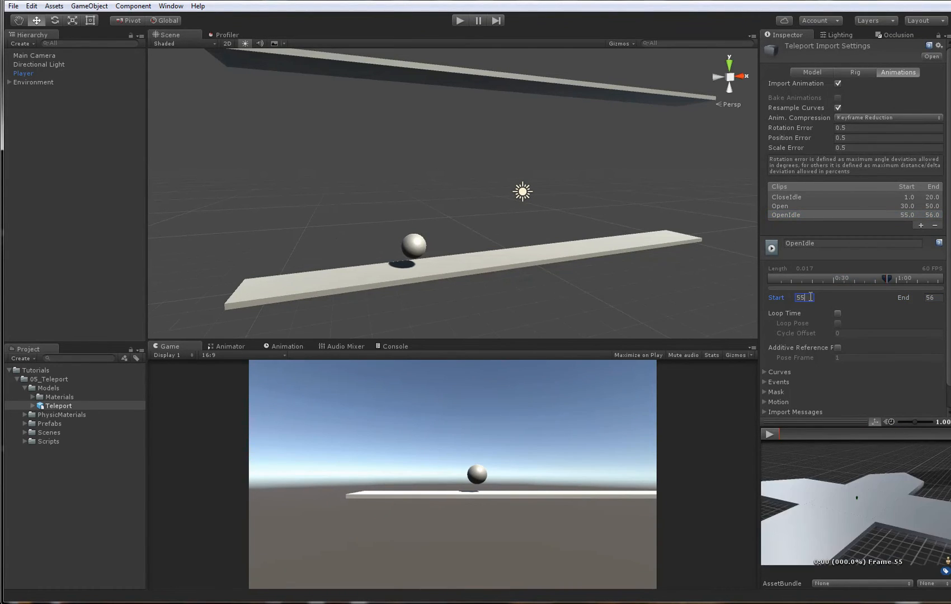
# - Play the OpenIdle clip and inspect the opened model from other angles in an enlarged preview
pyautogui.moveTo(794, 431)
pyautogui.mouseDown()
pyautogui.moveTo(872, 430)
pyautogui.moveTo(799, 432)
pyautogui.mouseUp()
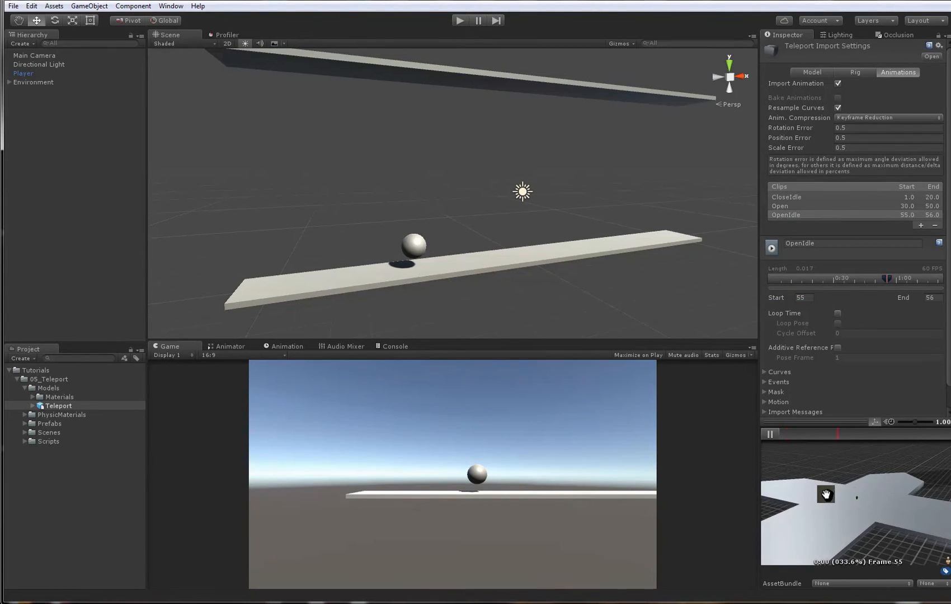
pyautogui.moveTo(818, 495)
pyautogui.mouseDown()
pyautogui.moveTo(877, 484)
pyautogui.moveTo(829, 508)
pyautogui.mouseUp()
pyautogui.rightClick(826, 424)
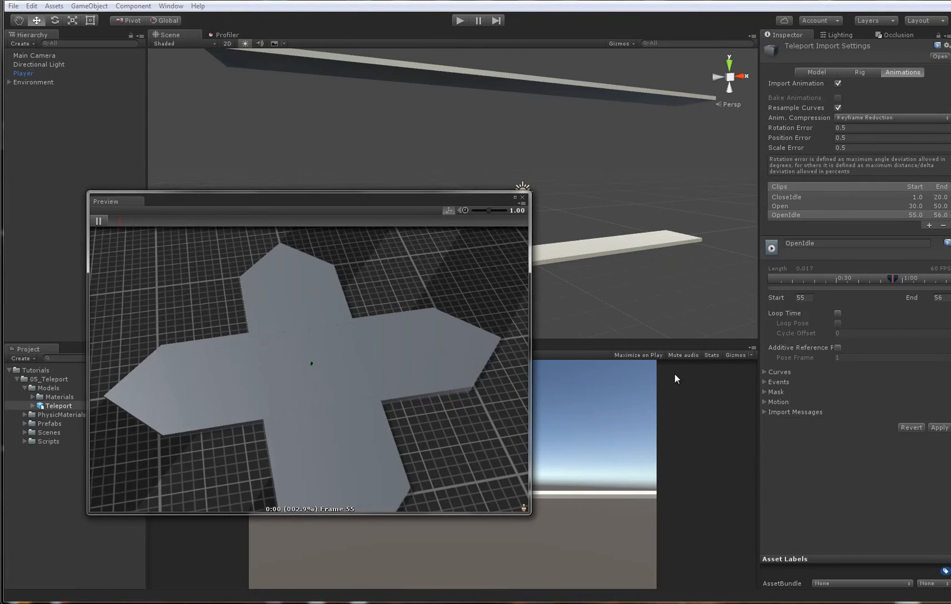
pyautogui.moveTo(362, 347); pyautogui.dragTo(302, 281)
pyautogui.click(99, 221)
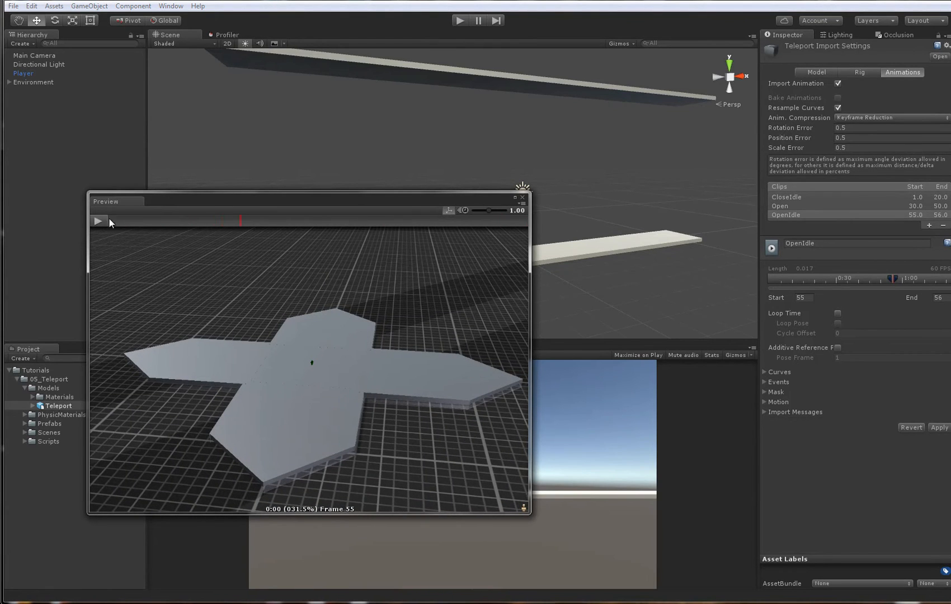
# - Add an animation clip named Close to the Teleport model, running from frame 60 to 80
pyautogui.click(929, 225)
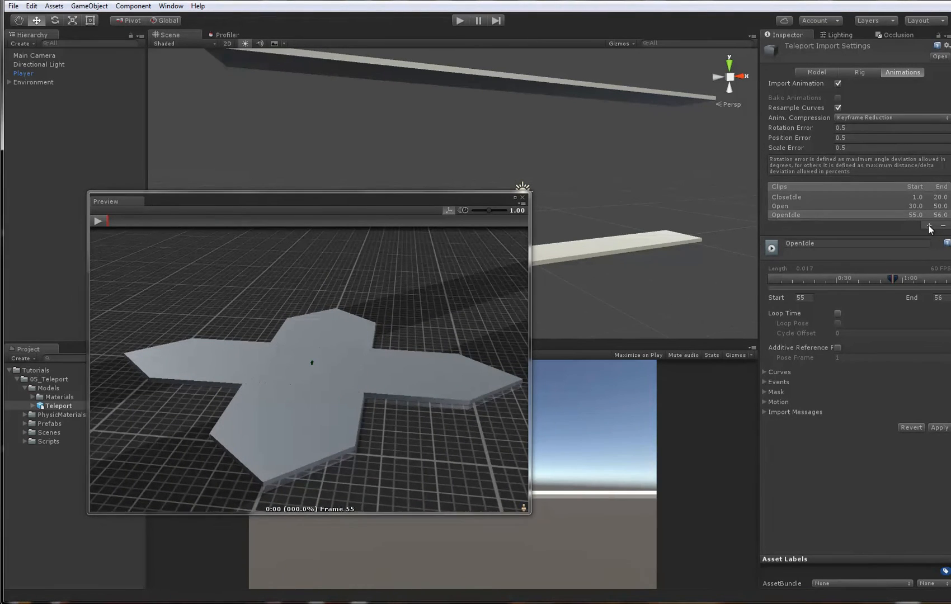
pyautogui.click(824, 253)
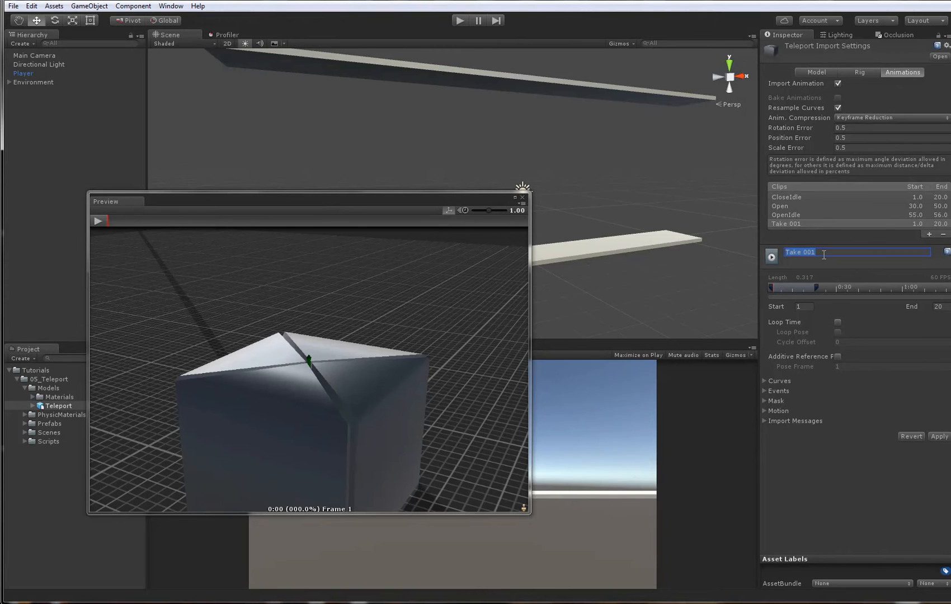
pyautogui.write('Close')
pyautogui.click(805, 306)
pyautogui.write('20')
pyautogui.press('Tab')
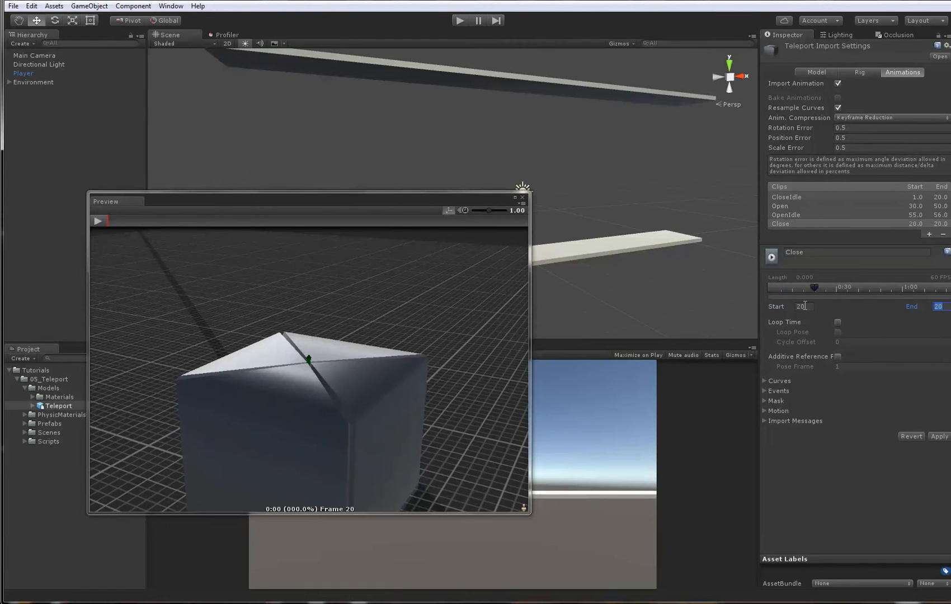
pyautogui.click(804, 306)
pyautogui.press('Tab')
pyautogui.write('80')
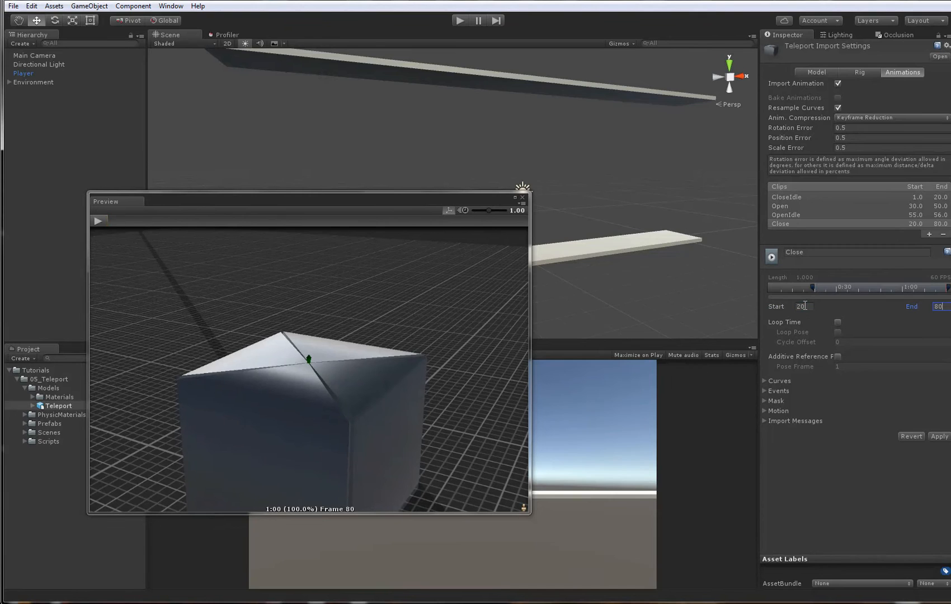
pyautogui.click(805, 306)
pyautogui.write('60')
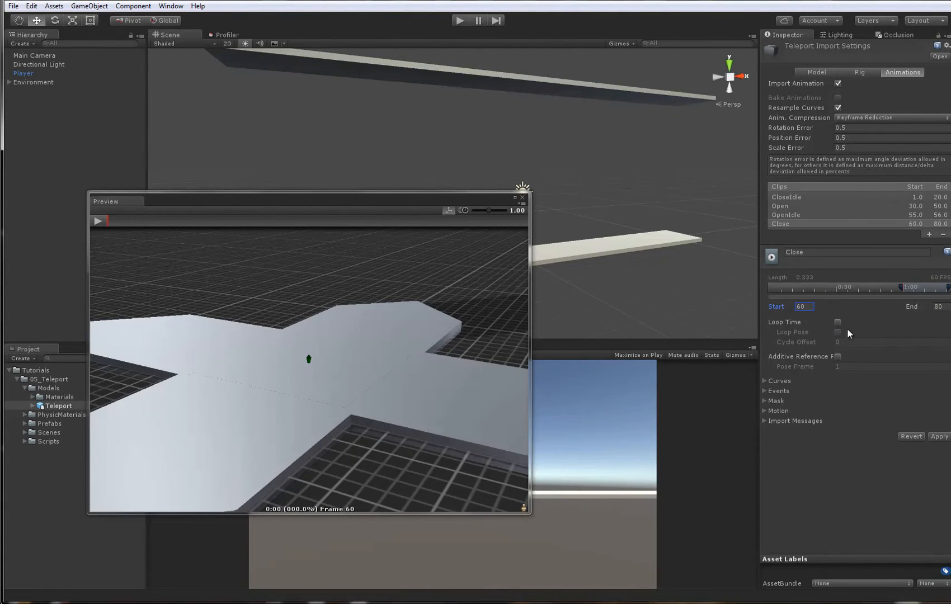
# - Turn on Loop Time for the OpenIdle clip, apply the Teleport import settings and close the enlarged preview
pyautogui.click(798, 217)
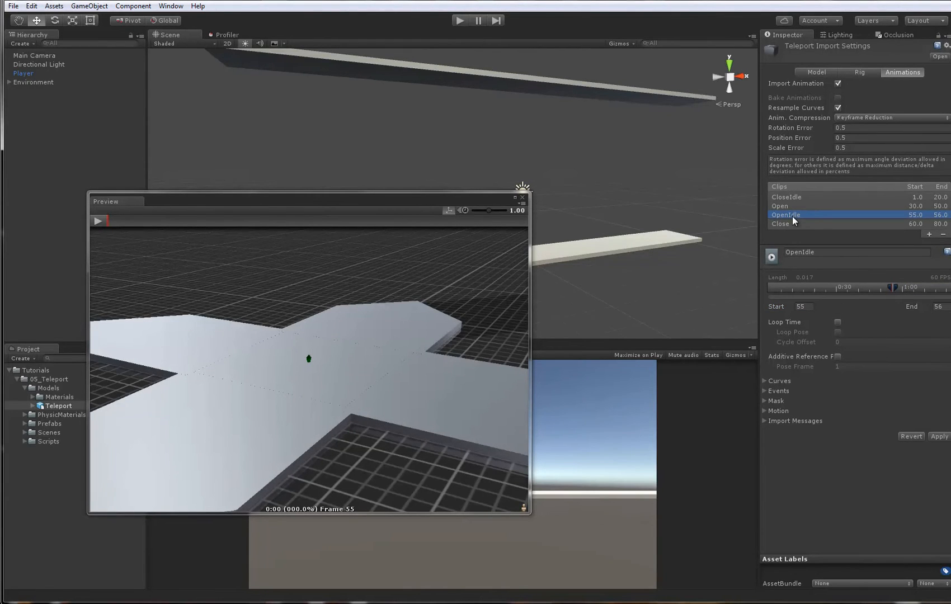
pyautogui.click(838, 322)
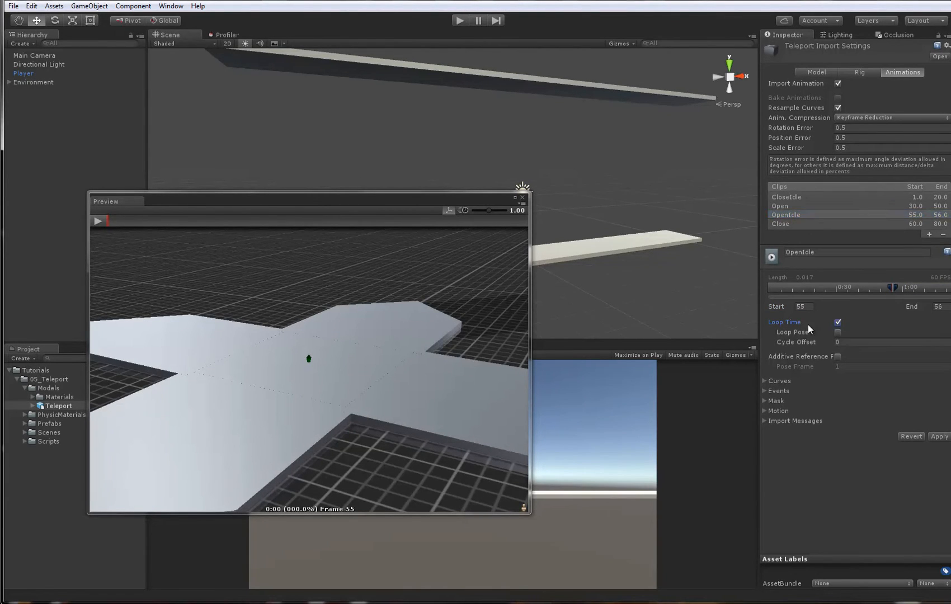
pyautogui.click(800, 223)
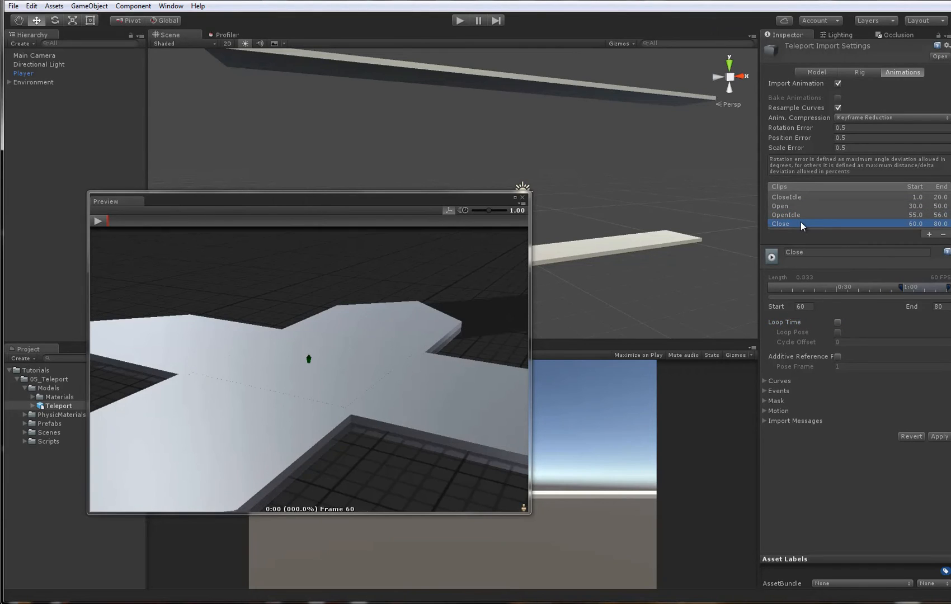
pyautogui.click(940, 436)
pyautogui.click(522, 197)
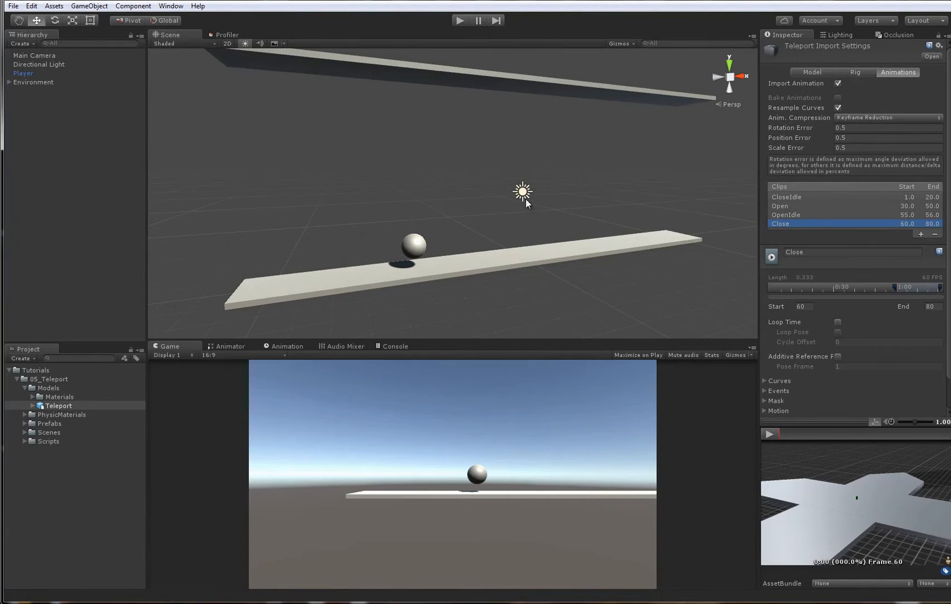
pyautogui.keyDown('alt'); pyautogui.moveTo(822, 513); pyautogui.dragTo(821, 488); pyautogui.keyUp('alt')
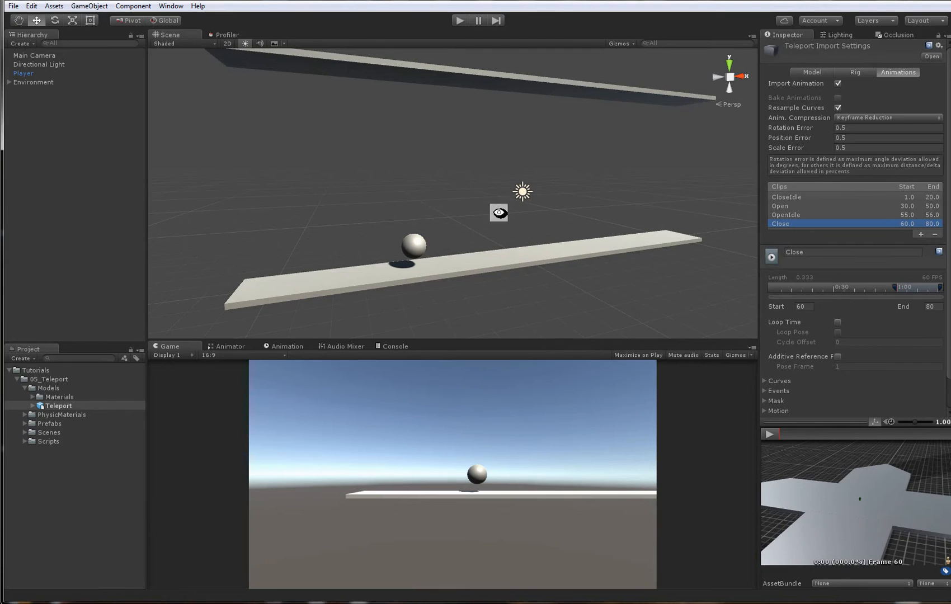
# - Create a folder named AnimControllers inside the 05_Teleport folder
pyautogui.keyDown('alt'); pyautogui.scroll(-2, 499, 213); pyautogui.keyUp('alt')
pyautogui.keyDown('alt'); pyautogui.click(17, 379); pyautogui.keyUp('alt')
pyautogui.click(18, 379)
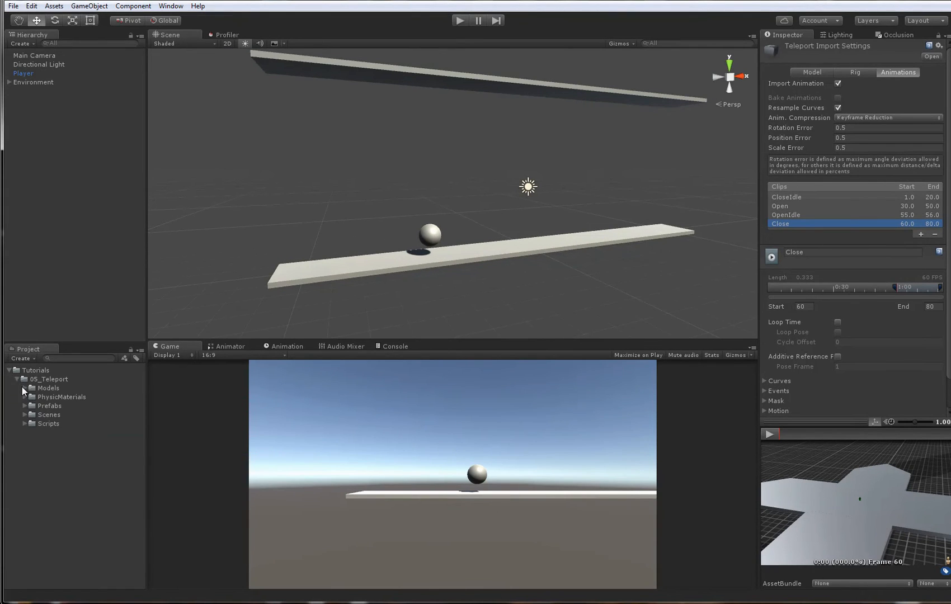
pyautogui.click(43, 380)
pyautogui.rightClick(44, 381)
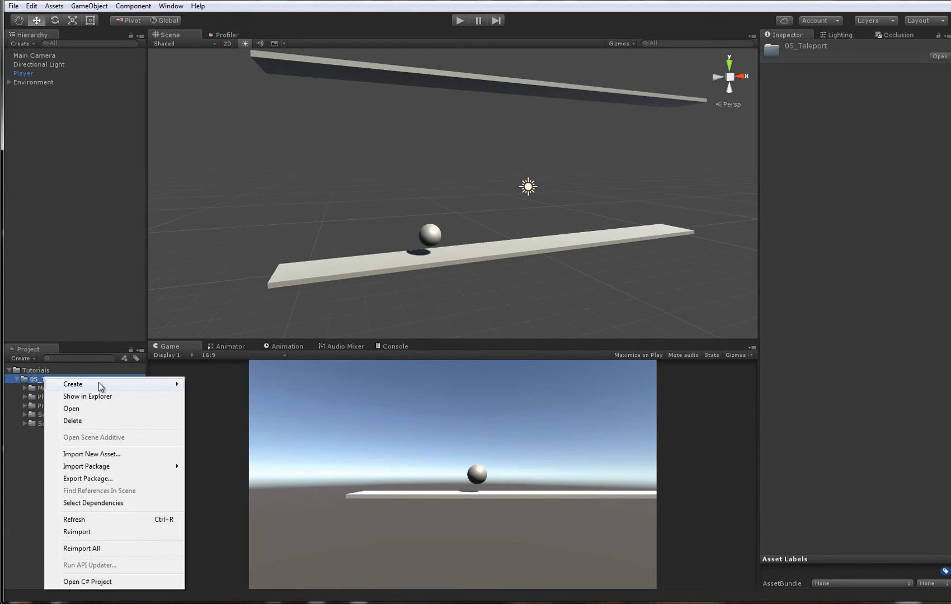
pyautogui.moveTo(99, 382)
pyautogui.click(244, 75)
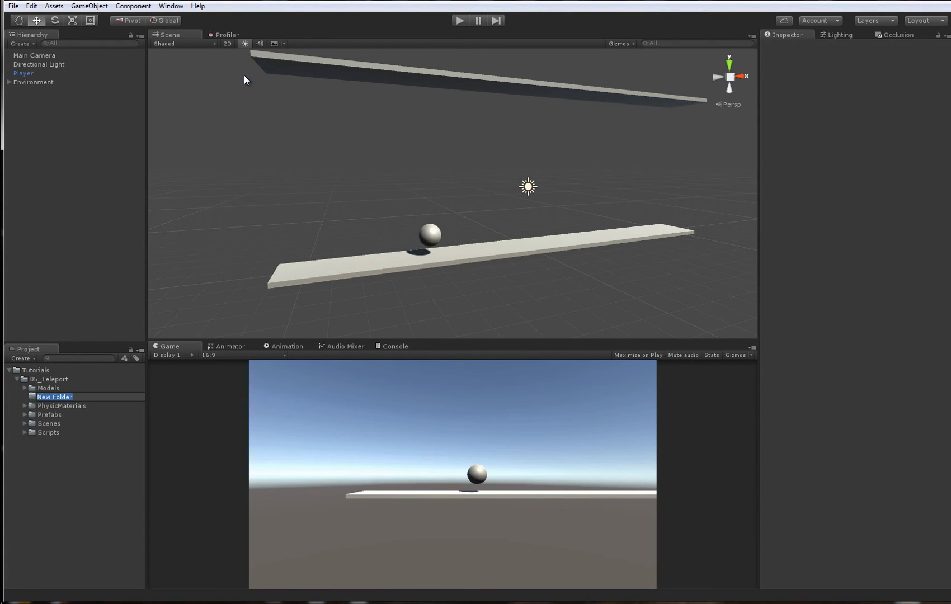
pyautogui.write('Ai')
pyautogui.write('imControllers')
pyautogui.press('Return')
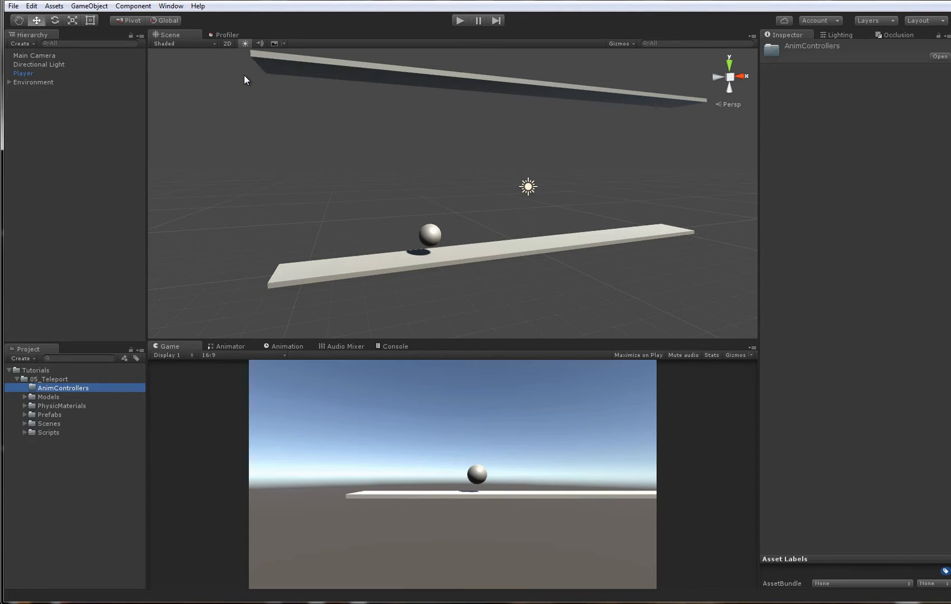
# - Create an Animator Controller named Teleport_AnimCtrl in the AnimControllers folder
pyautogui.rightClick(55, 390)
pyautogui.moveTo(104, 395)
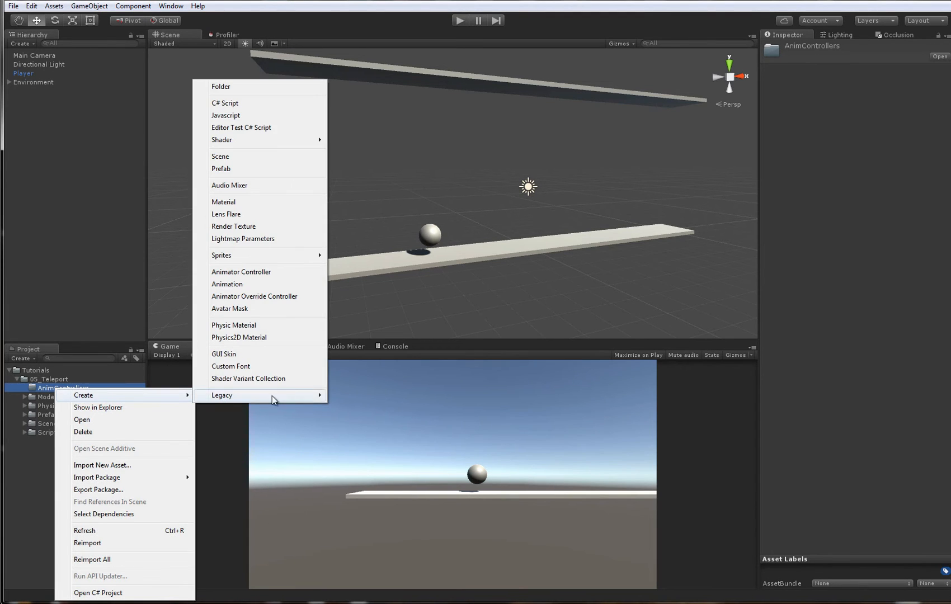
pyautogui.click(272, 272)
pyautogui.write('Teleport')
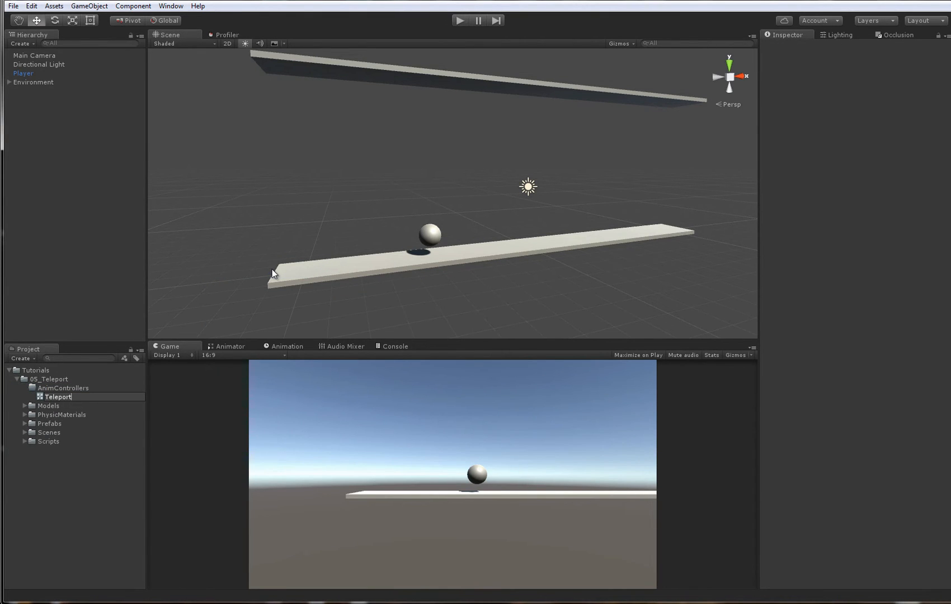
pyautogui.write('_AnimCtrl')
pyautogui.press('Return')
pyautogui.keyDown('alt'); pyautogui.moveTo(287, 225); pyautogui.dragTo(320, 212); pyautogui.keyUp('alt')
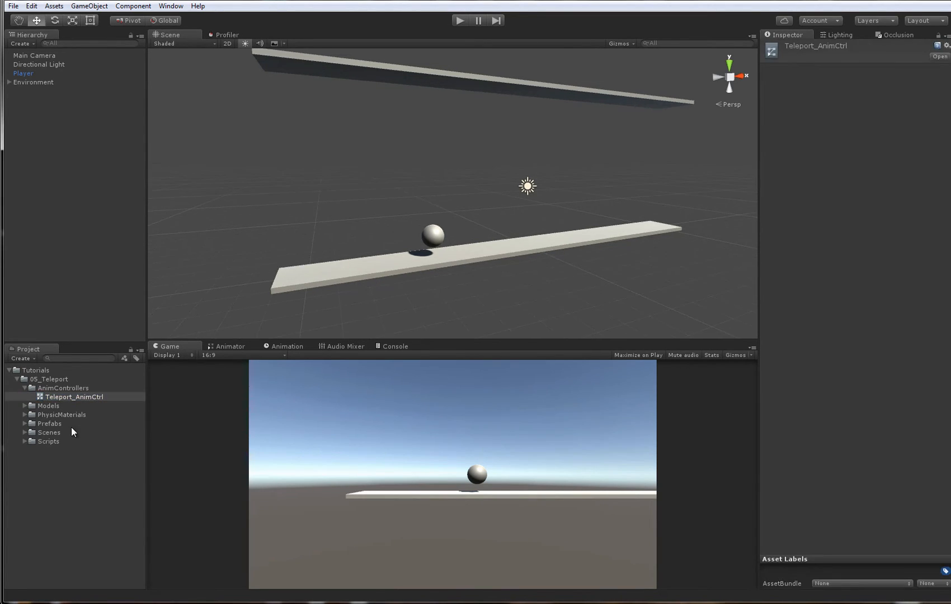
# - Expand the Teleport model in the Models folder and check its Close, Open and OpenIdle animation clips
pyautogui.click(25, 406)
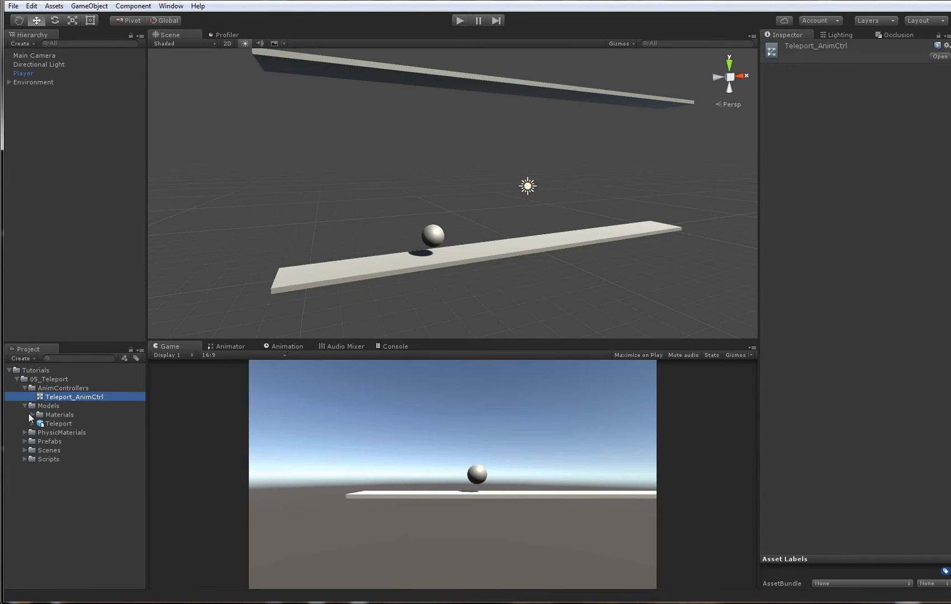
pyautogui.click(33, 423)
pyautogui.click(48, 424)
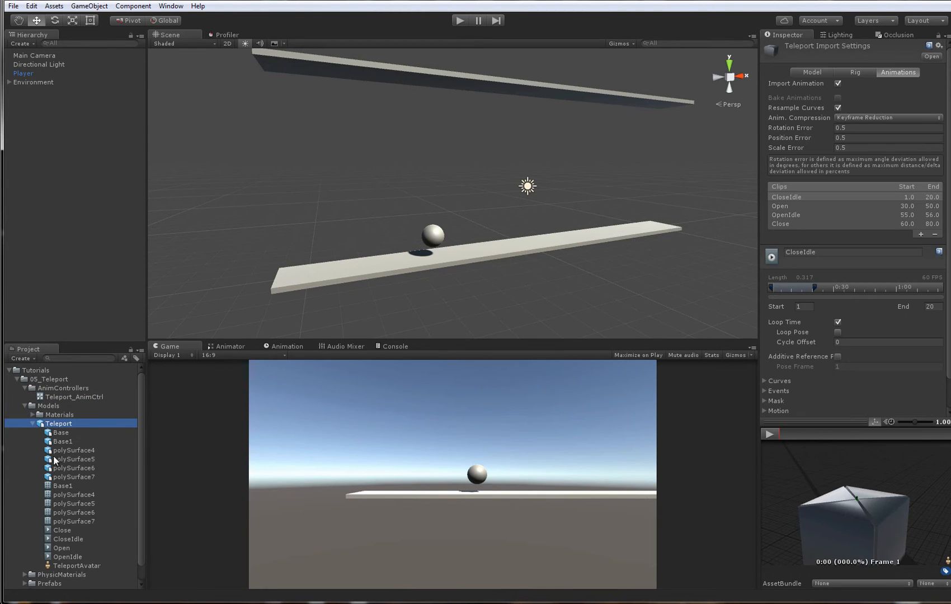
pyautogui.click(70, 531)
pyautogui.click(71, 548)
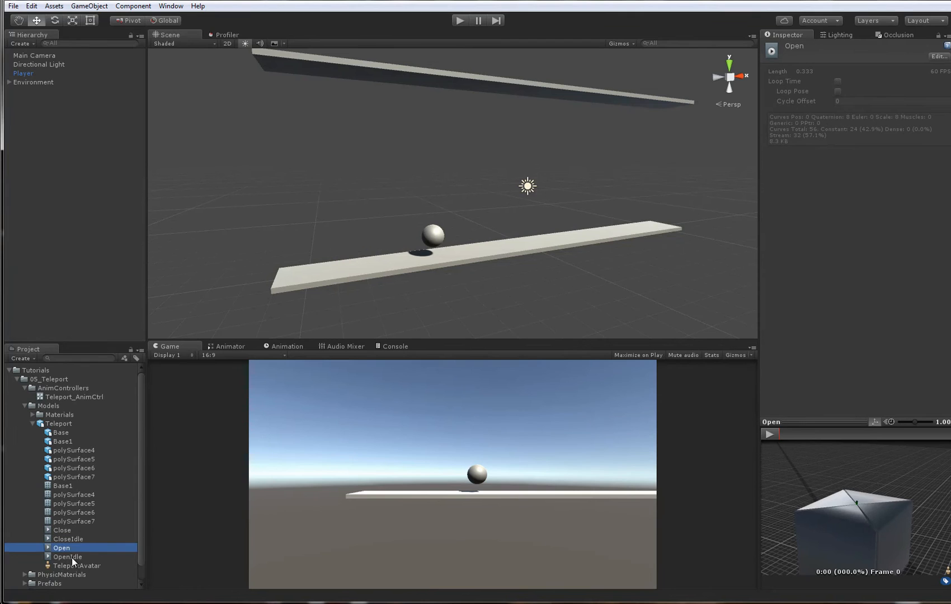
pyautogui.click(72, 557)
pyautogui.click(73, 531)
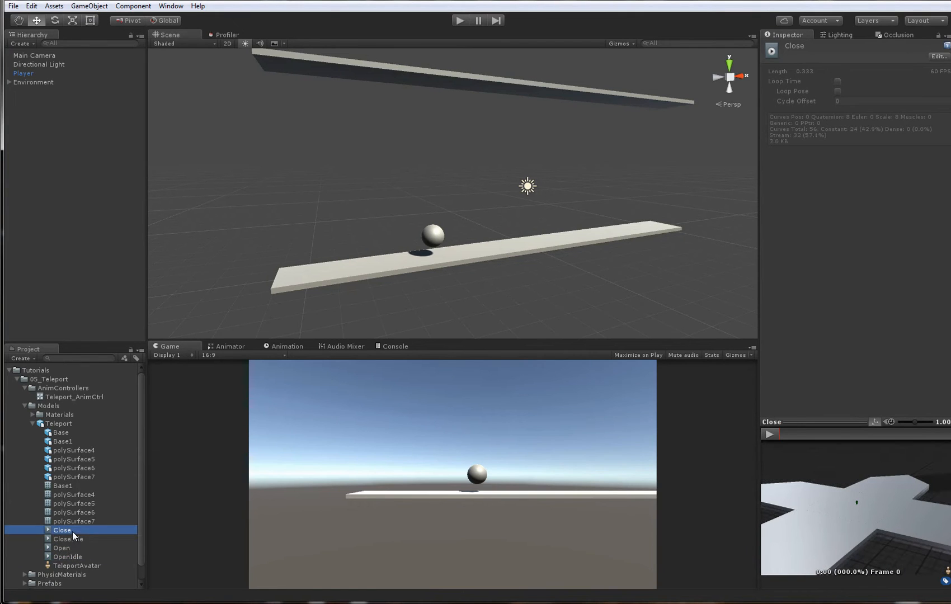
# - Open the Teleport_AnimCtrl controller in an enlarged Animator view and bring its base layer graph into view
pyautogui.click(237, 346)
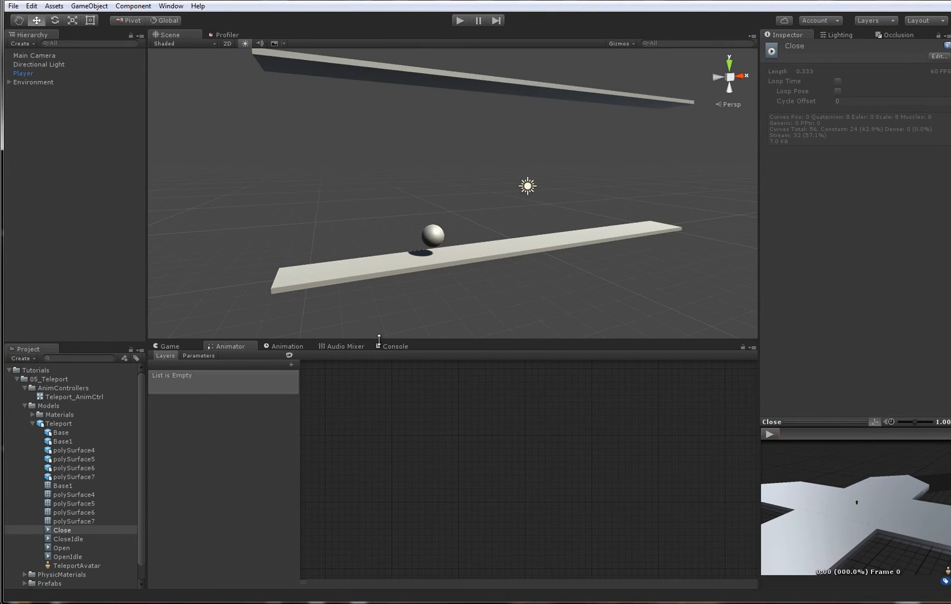
pyautogui.moveTo(379, 340); pyautogui.dragTo(379, 301)
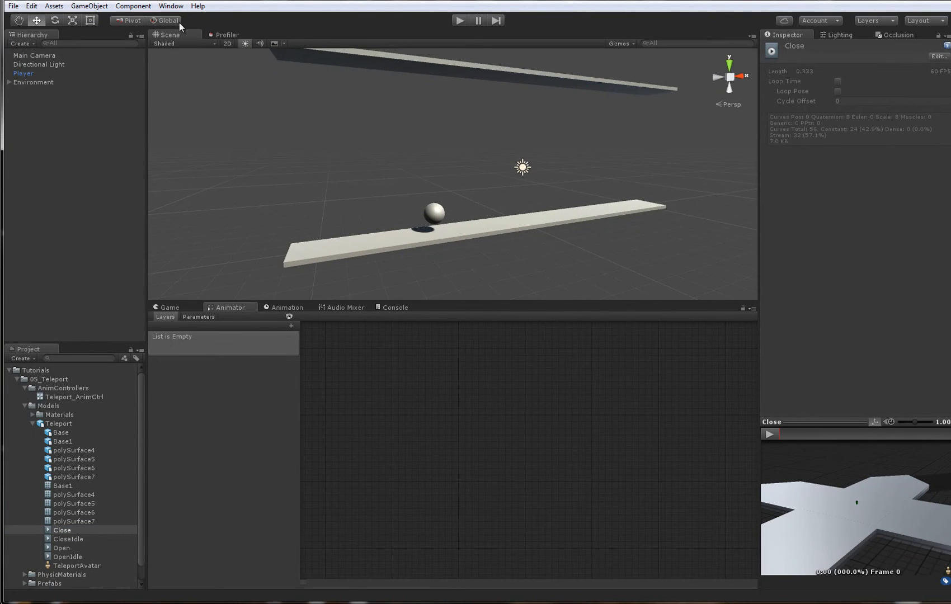
pyautogui.click(171, 6)
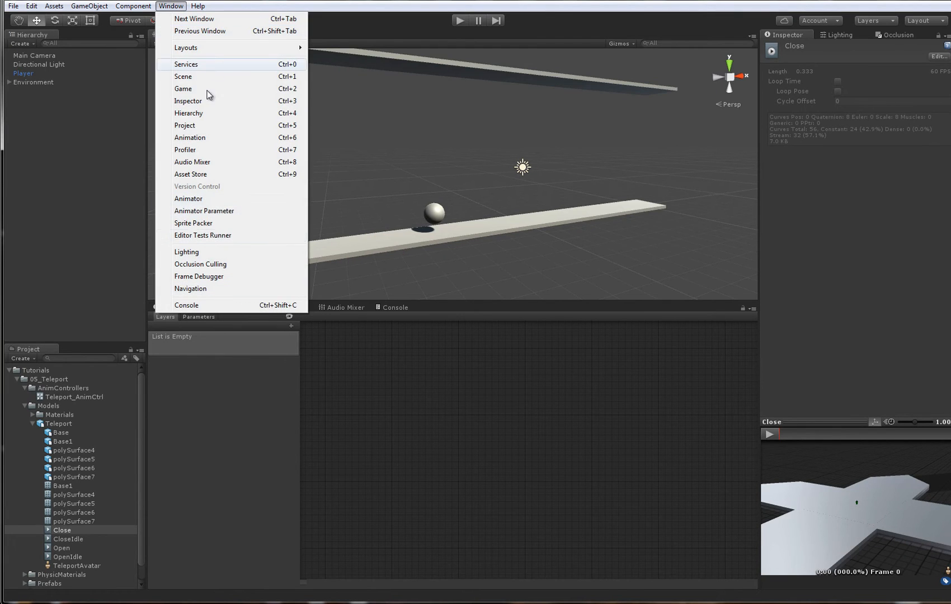
pyautogui.click(206, 199)
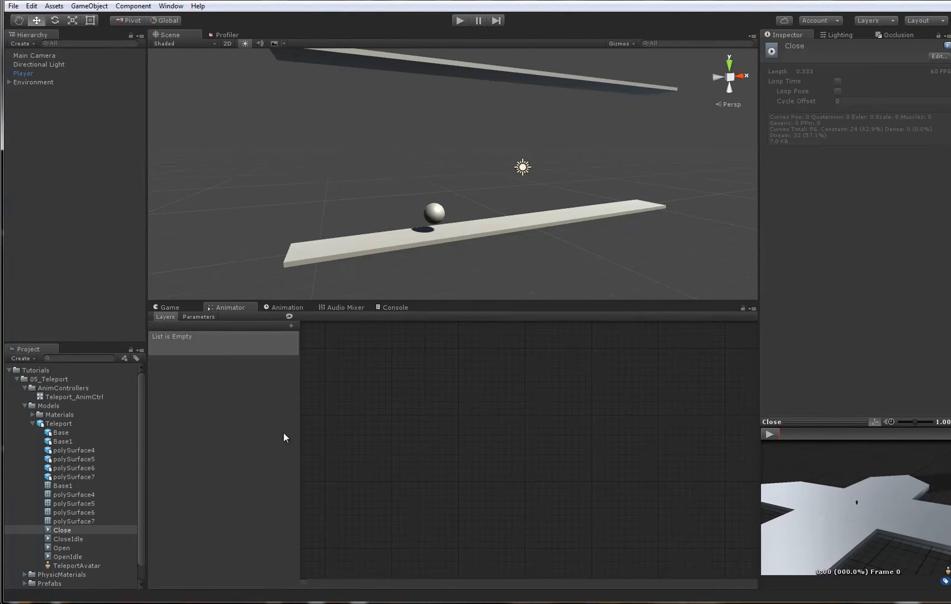
pyautogui.click(73, 397)
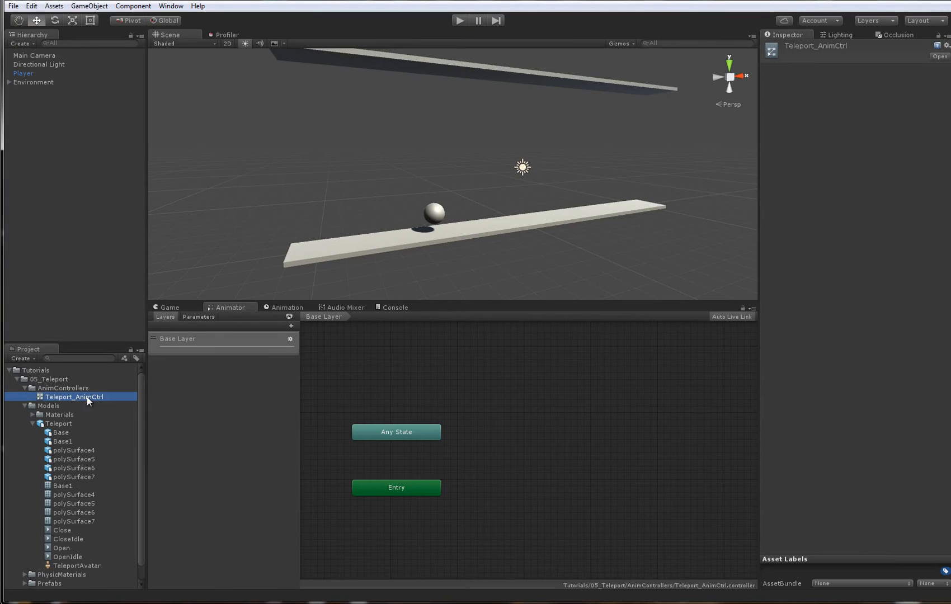
pyautogui.moveTo(399, 399); pyautogui.dragTo(497, 393, button='middle')
pyautogui.moveTo(613, 412); pyautogui.dragTo(534, 407, button='middle')
pyautogui.moveTo(683, 493); pyautogui.dragTo(630, 479, button='middle')
pyautogui.click(531, 441)
pyautogui.moveTo(531, 441); pyautogui.dragTo(583, 433, button='middle')
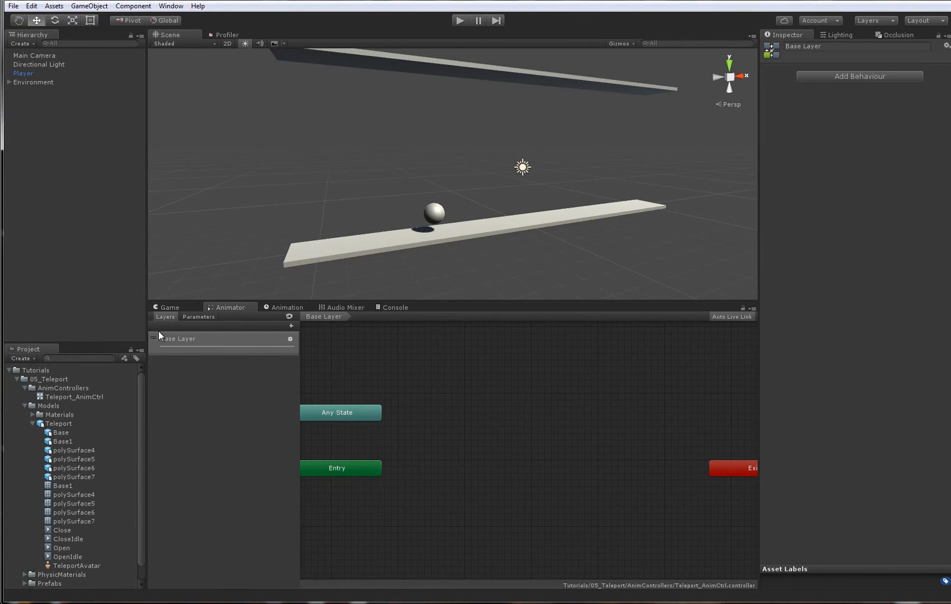
# - Add a Bool parameter named OpenTeleport to the Teleport_AnimCtrl controller
pyautogui.click(189, 318)
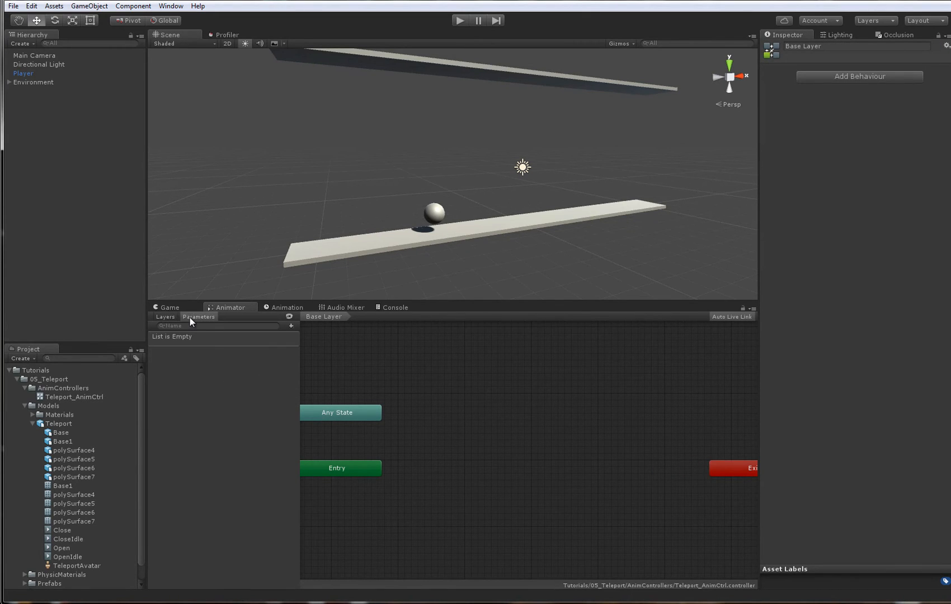
pyautogui.click(291, 326)
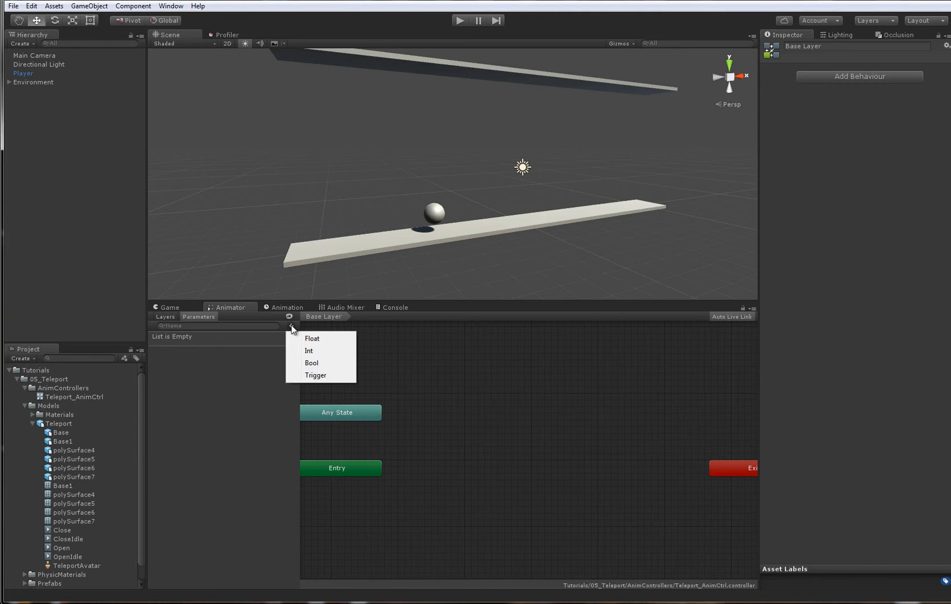
pyautogui.click(324, 365)
pyautogui.write('OpenTeleport')
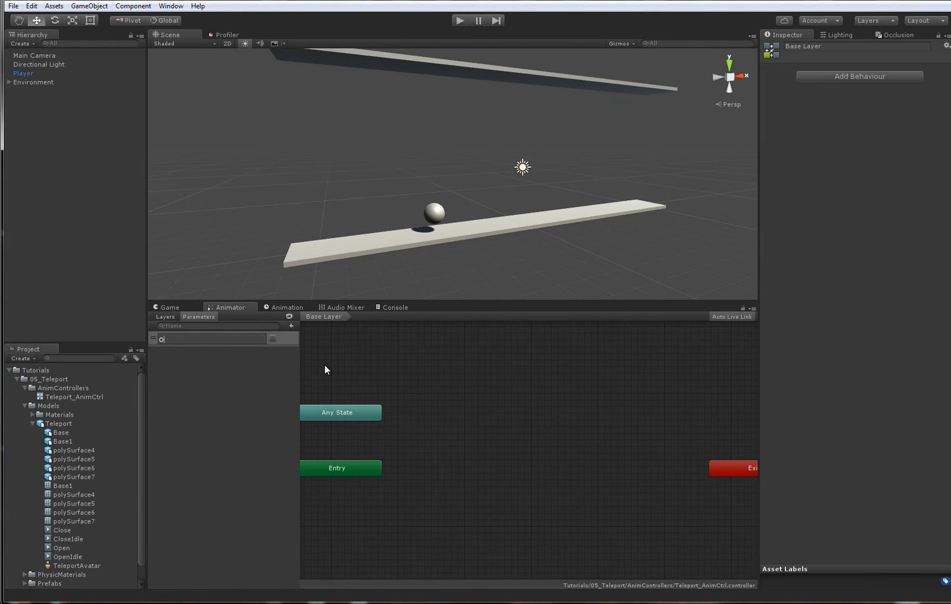
pyautogui.press('Return')
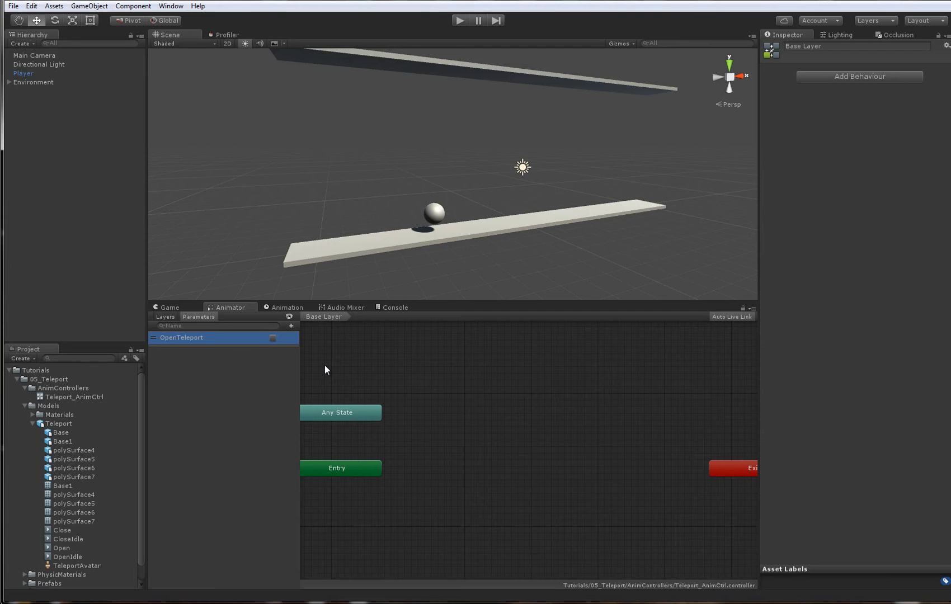
# - Add the Teleport clips as states, starting with CloseIdle as default, with Open and OpenIdle stacked beneath it and Close beside Open
pyautogui.moveTo(307, 367); pyautogui.dragTo(374, 383, button='middle')
pyautogui.scroll(-2, 33, 471)
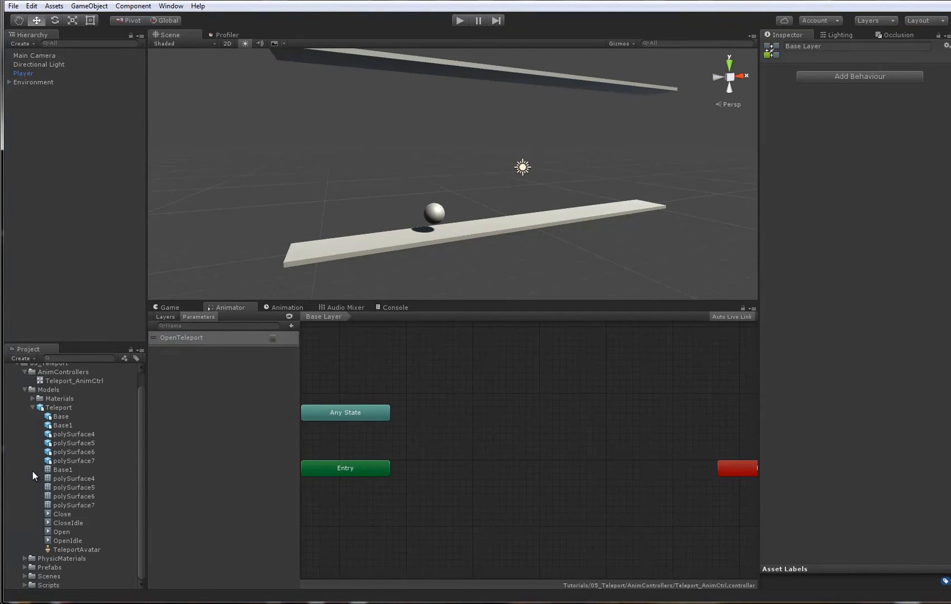
pyautogui.moveTo(587, 410)
pyautogui.mouseDown(button='middle')
pyautogui.moveTo(580, 417)
pyautogui.moveTo(600, 389)
pyautogui.moveTo(598, 405)
pyautogui.mouseUp(button='middle')
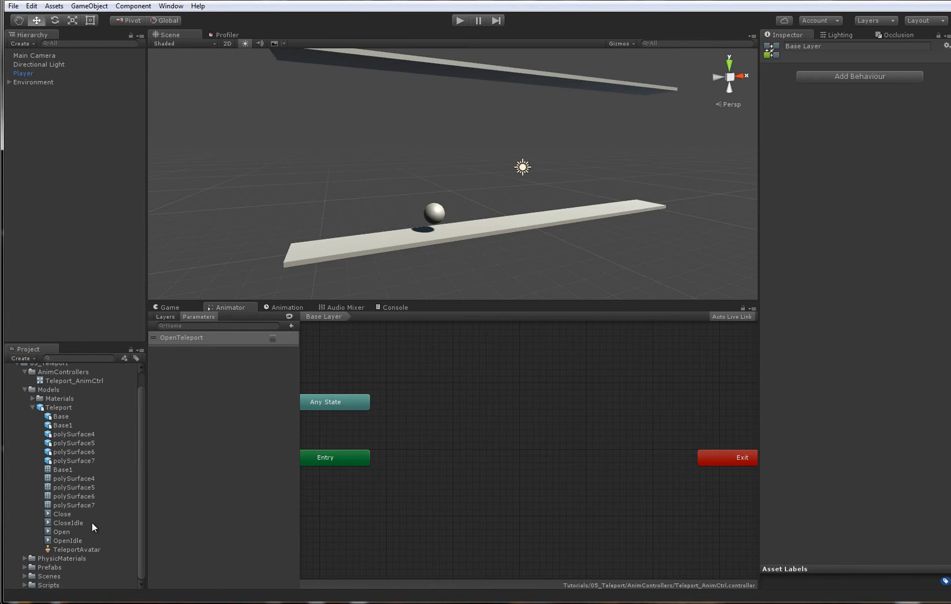
pyautogui.moveTo(69, 523); pyautogui.dragTo(505, 371)
pyautogui.click(68, 538)
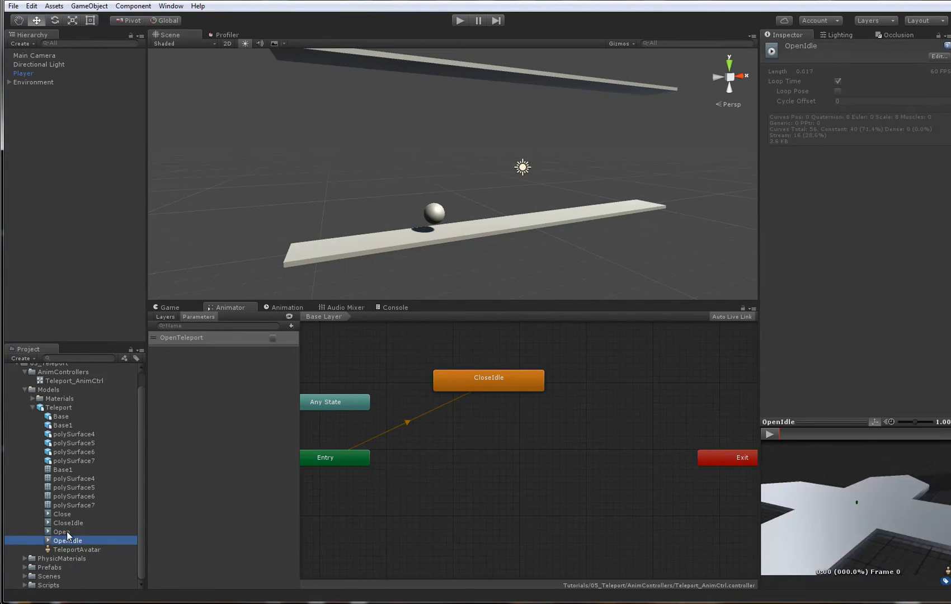
pyautogui.moveTo(67, 531); pyautogui.dragTo(451, 429)
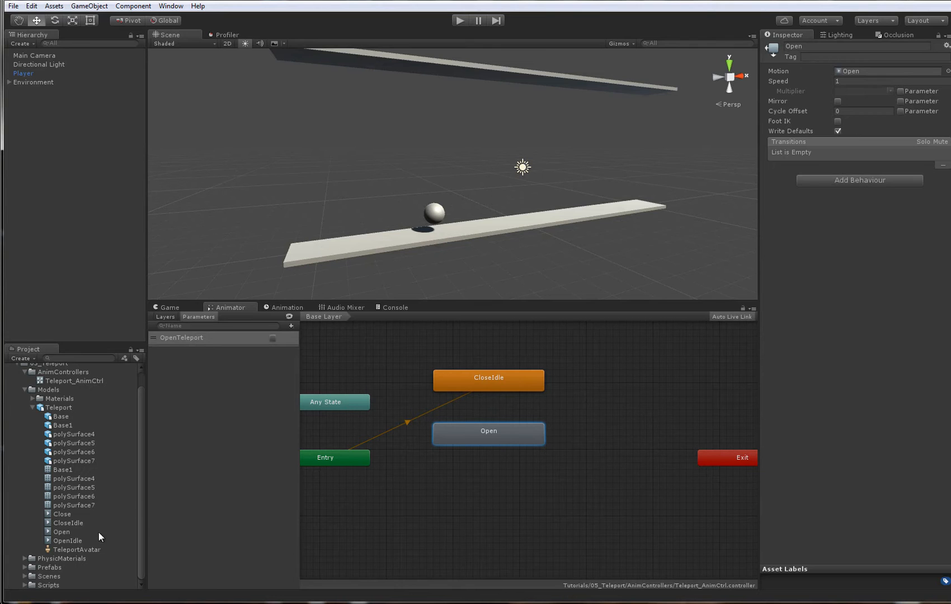
pyautogui.moveTo(84, 539); pyautogui.dragTo(468, 480)
pyautogui.moveTo(469, 437); pyautogui.dragTo(470, 430)
pyautogui.moveTo(470, 471); pyautogui.dragTo(470, 463)
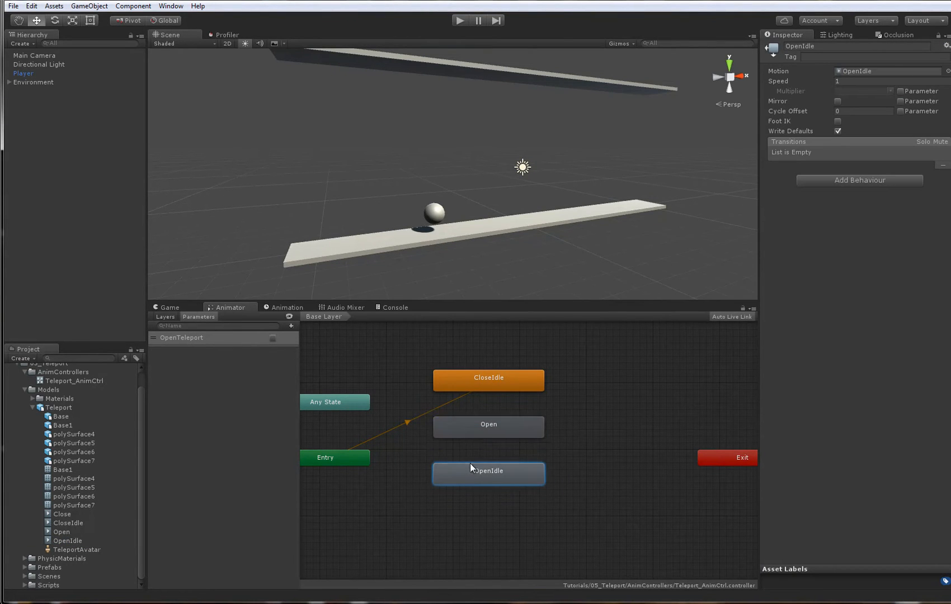
pyautogui.click(79, 514)
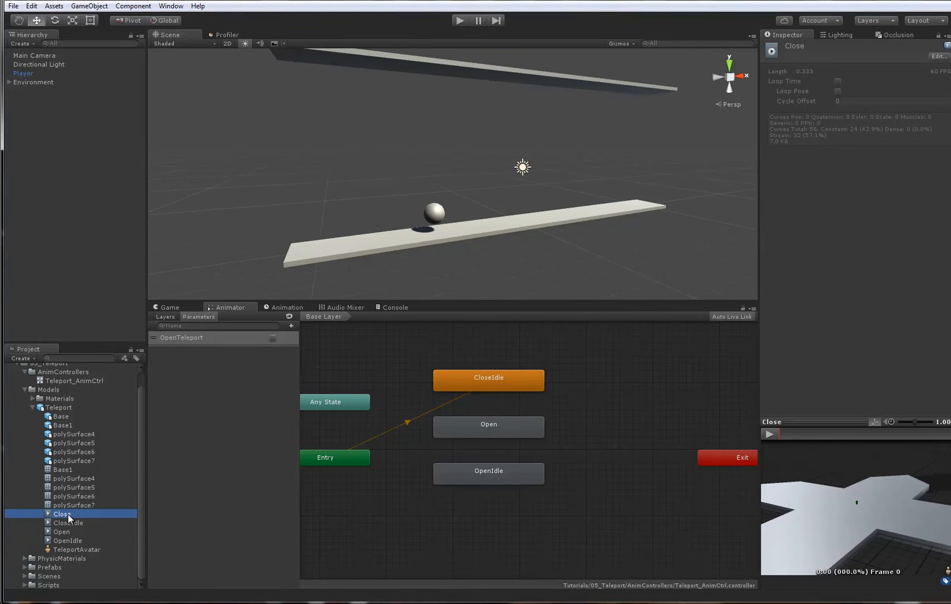
pyautogui.moveTo(68, 514); pyautogui.dragTo(588, 418)
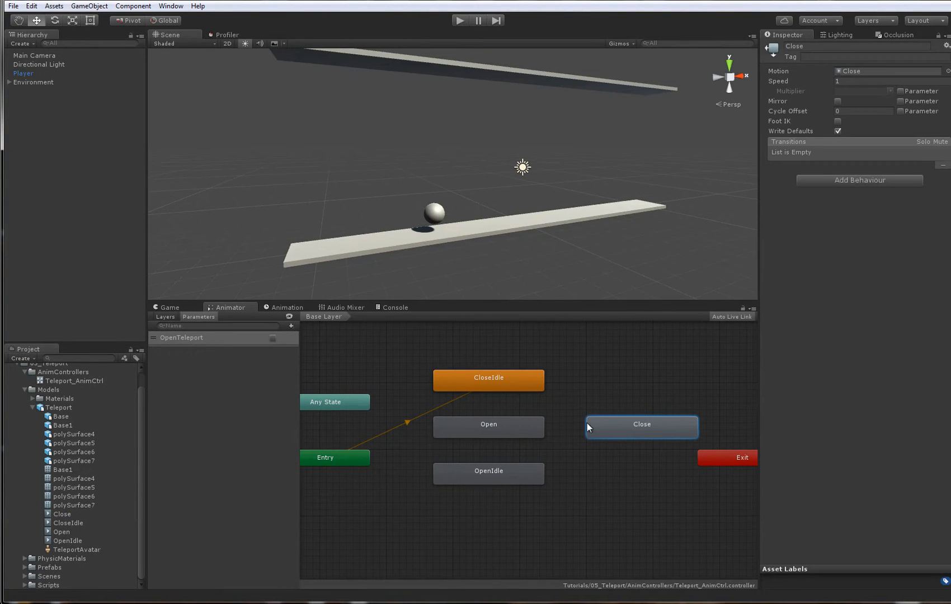
# - Set the CloseIdle state's speed to 0.4
pyautogui.click(493, 383)
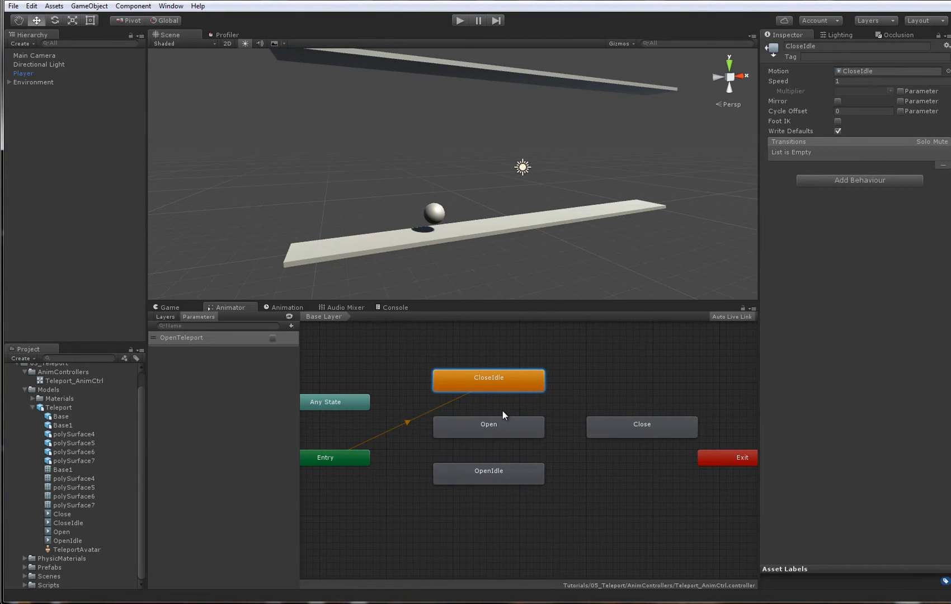
pyautogui.click(852, 81)
pyautogui.write('.4')
pyautogui.press('Return')
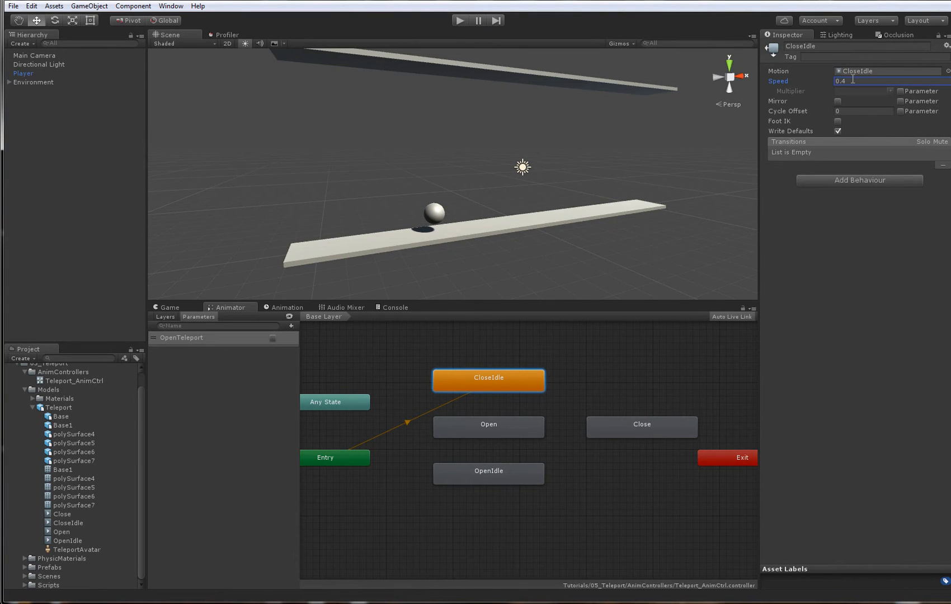
# - Make transitions from CloseIdle to Open and from Open to OpenIdle
pyautogui.rightClick(487, 381)
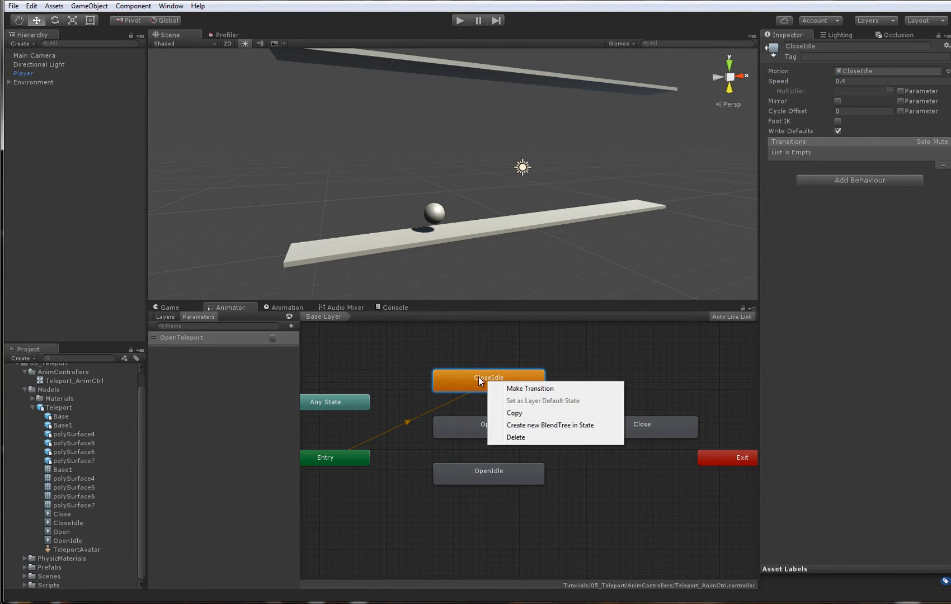
pyautogui.click(530, 389)
pyautogui.click(490, 431)
pyautogui.rightClick(490, 432)
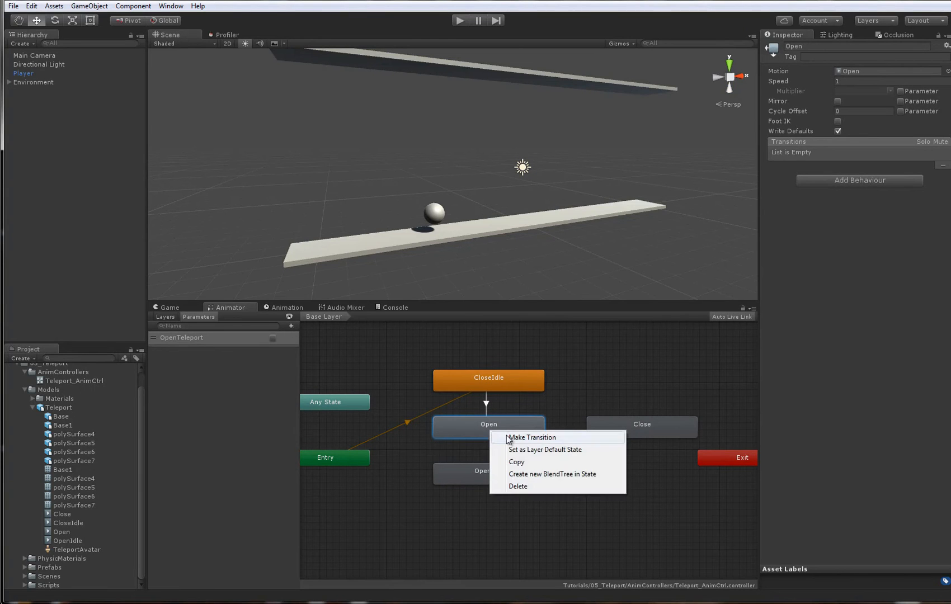
pyautogui.click(532, 438)
pyautogui.click(491, 479)
pyautogui.click(501, 470)
# - Make transitions from OpenIdle to Close and from Close back to CloseIdle
pyautogui.rightClick(506, 477)
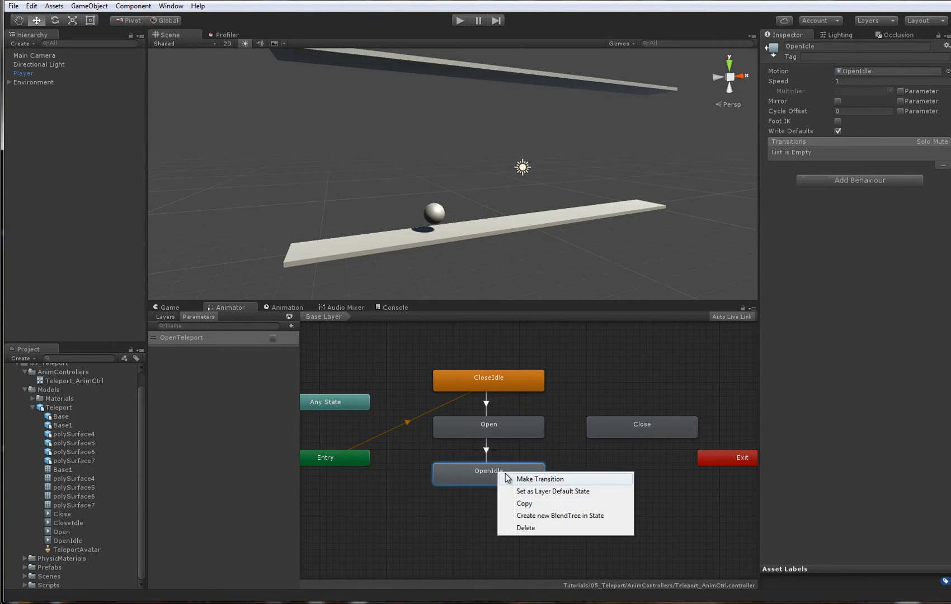
pyautogui.click(508, 479)
pyautogui.click(618, 424)
pyautogui.rightClick(618, 425)
pyautogui.click(631, 435)
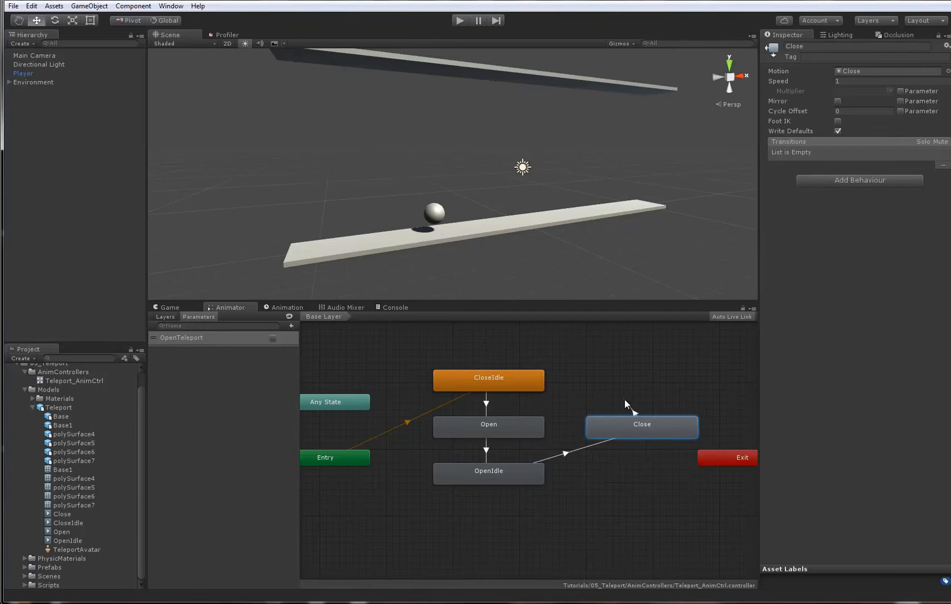
pyautogui.click(506, 376)
# - Add the condition OpenTeleport is true to the CloseIdle to Open transition
pyautogui.click(501, 378)
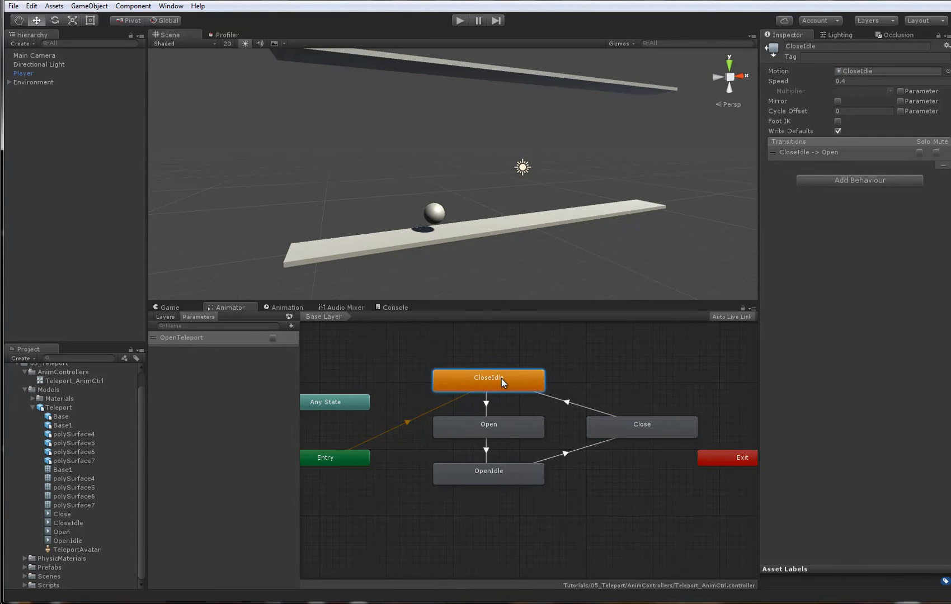
pyautogui.click(495, 424)
pyautogui.click(499, 383)
pyautogui.click(497, 427)
pyautogui.click(487, 404)
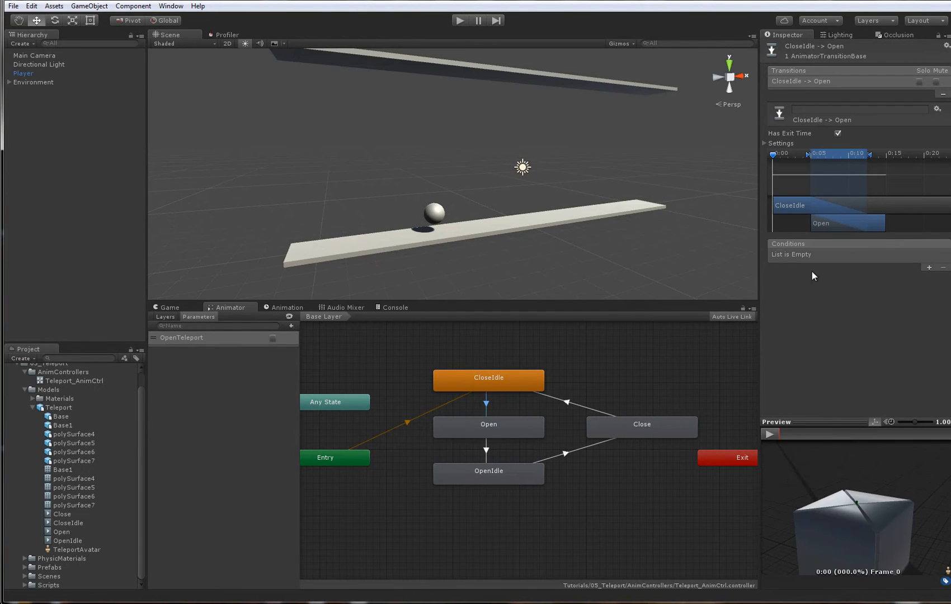
pyautogui.click(929, 268)
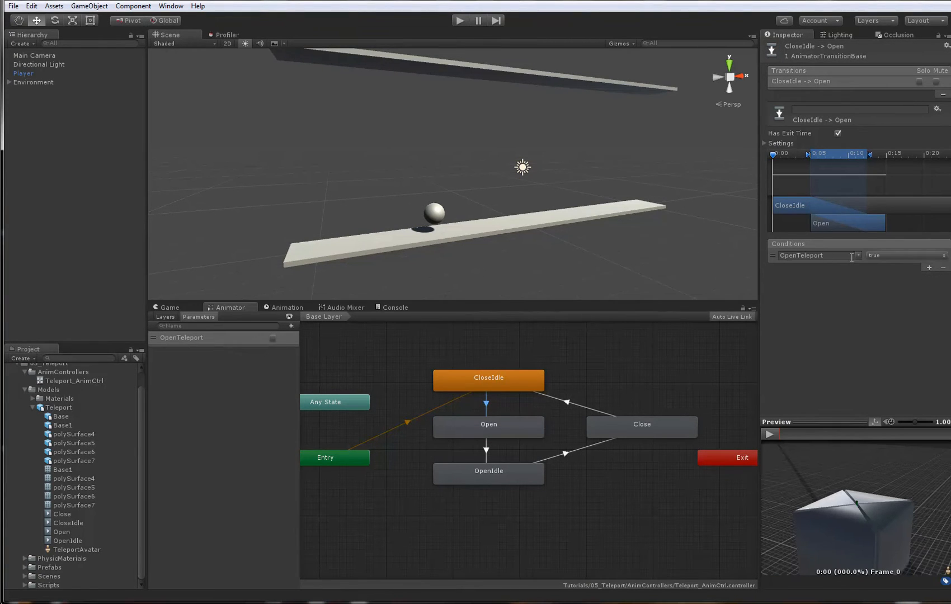
pyautogui.click(879, 257)
pyautogui.click(890, 268)
# - Turn off Has Exit Time for the CloseIdle to Open transition and check its duration settings
pyautogui.click(765, 143)
pyautogui.click(838, 134)
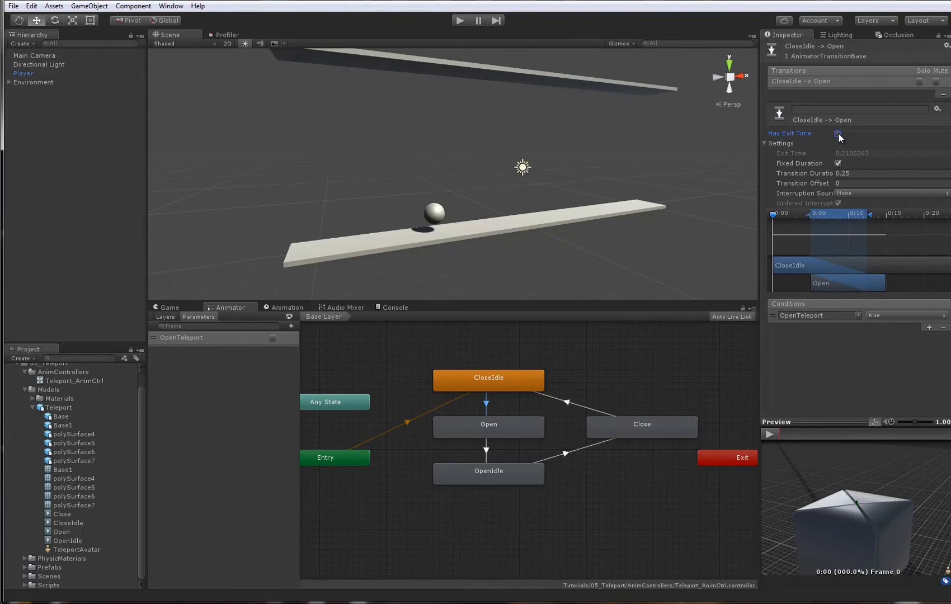
pyautogui.click(765, 143)
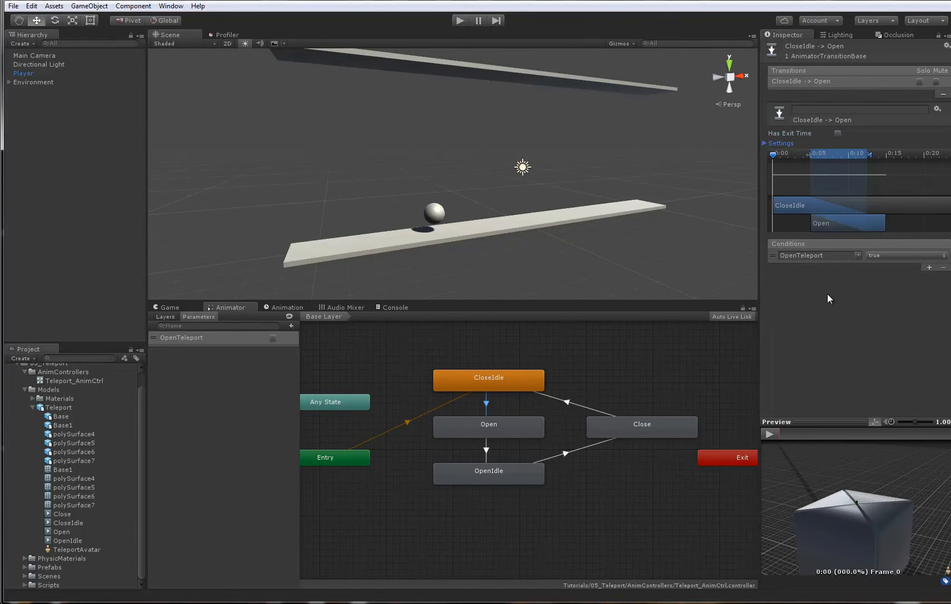
pyautogui.click(764, 143)
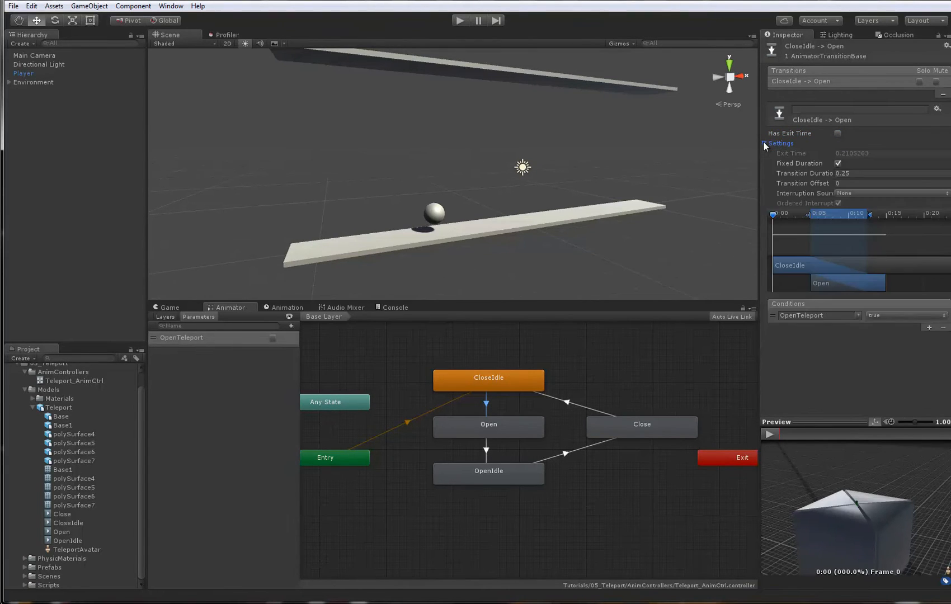
pyautogui.click(859, 173)
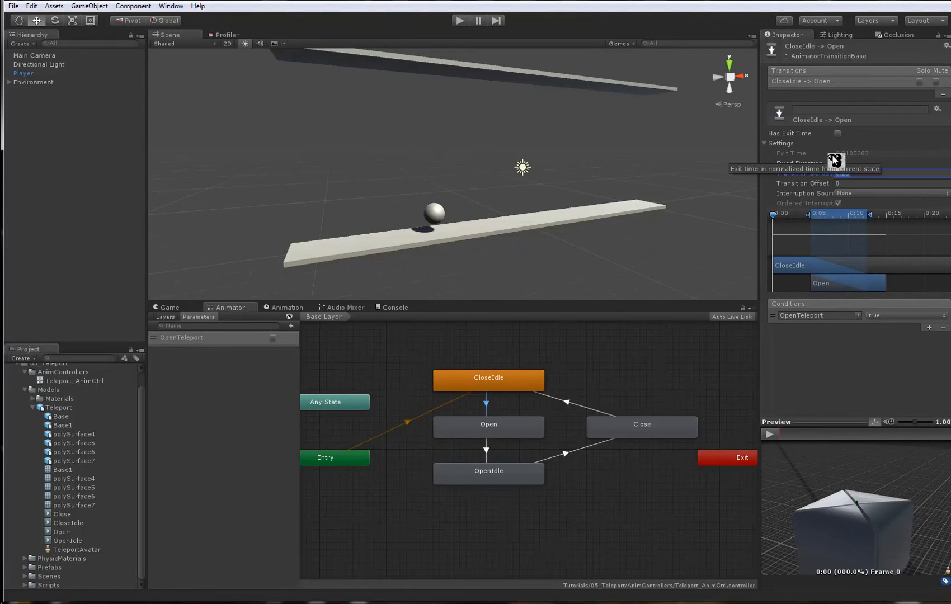
pyautogui.click(772, 143)
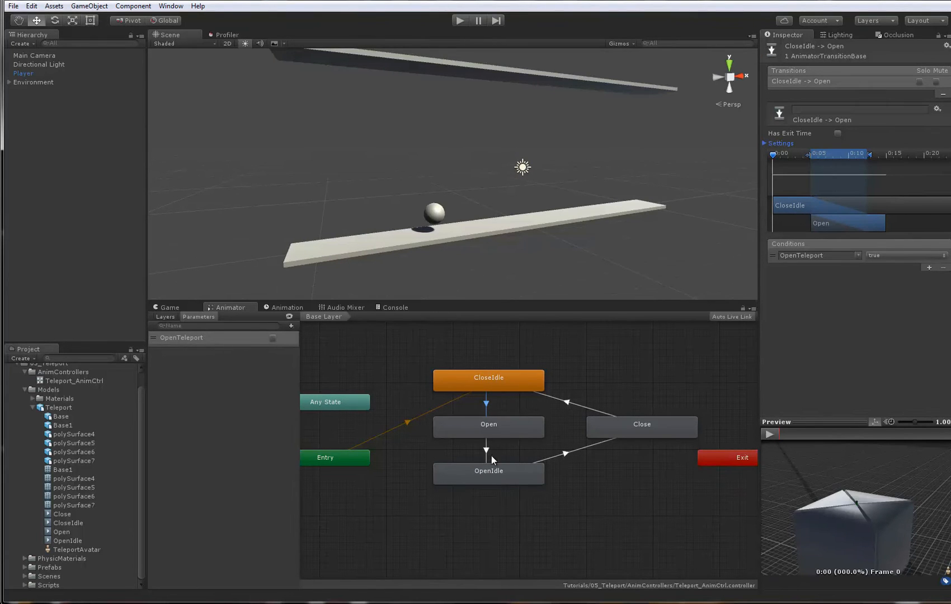
# - Set the Open to OpenIdle transition's Exit Time to 1 and Transition Duration to 0, with Fixed Duration turned off
pyautogui.click(498, 429)
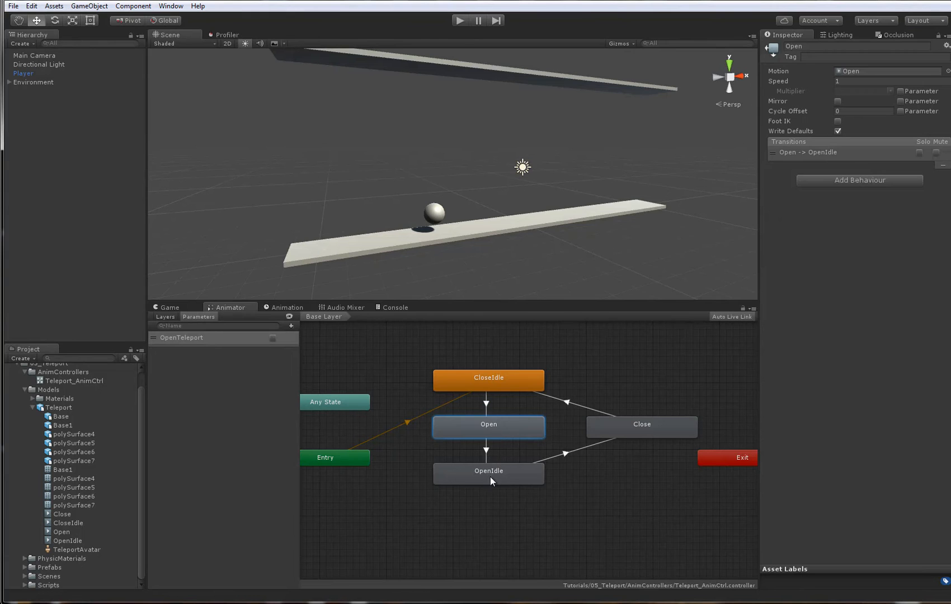
pyautogui.click(486, 450)
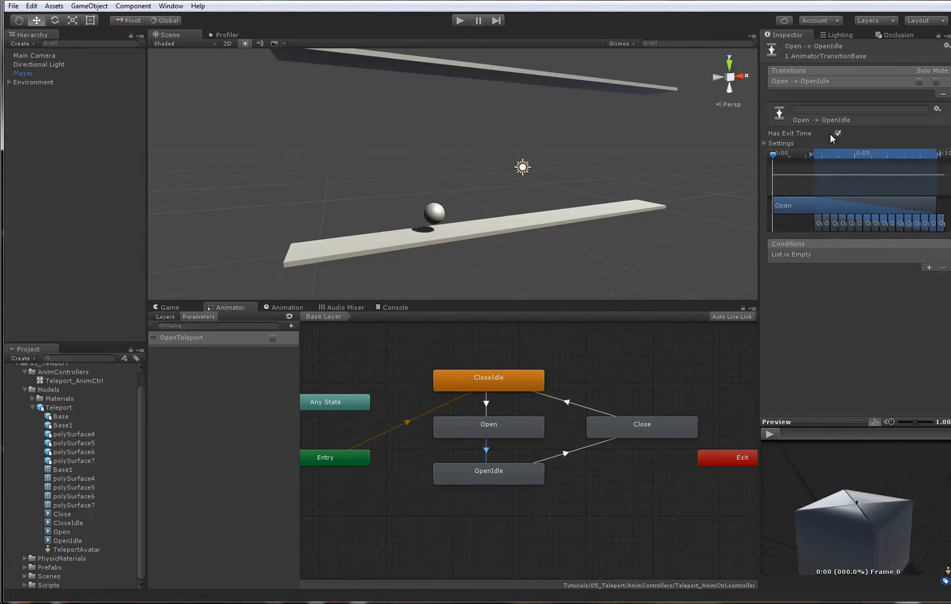
pyautogui.click(764, 142)
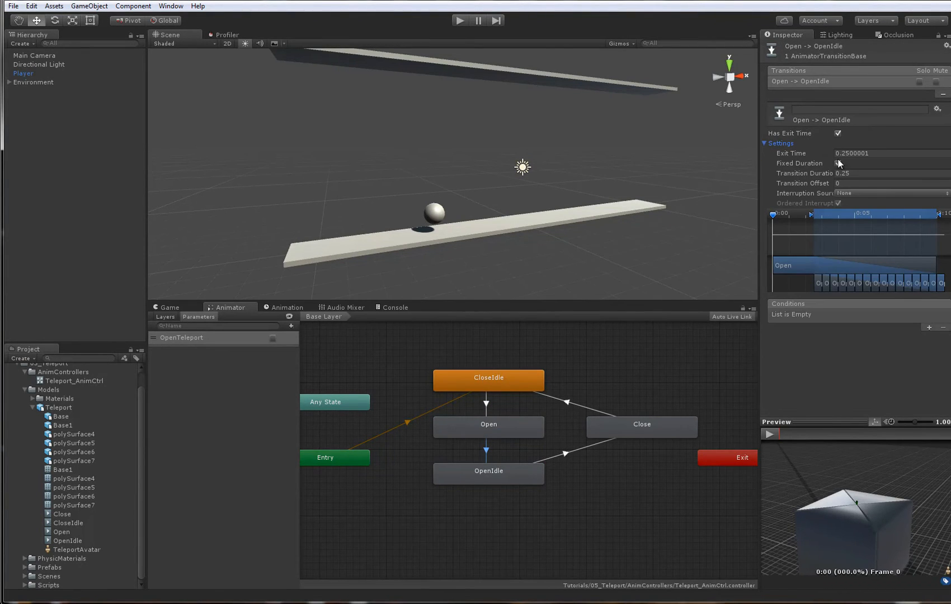
pyautogui.click(873, 153)
pyautogui.write('1')
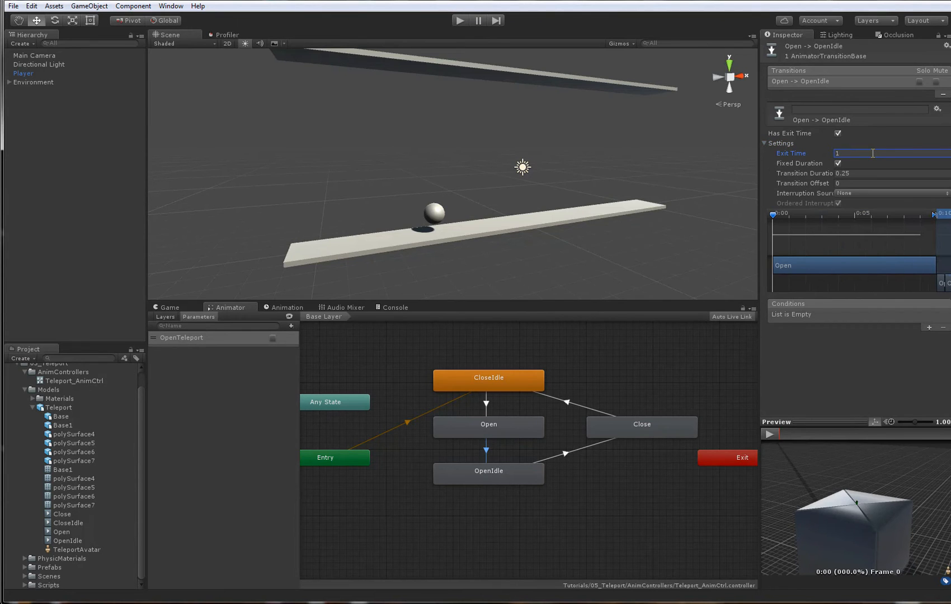
pyautogui.click(839, 164)
pyautogui.click(859, 173)
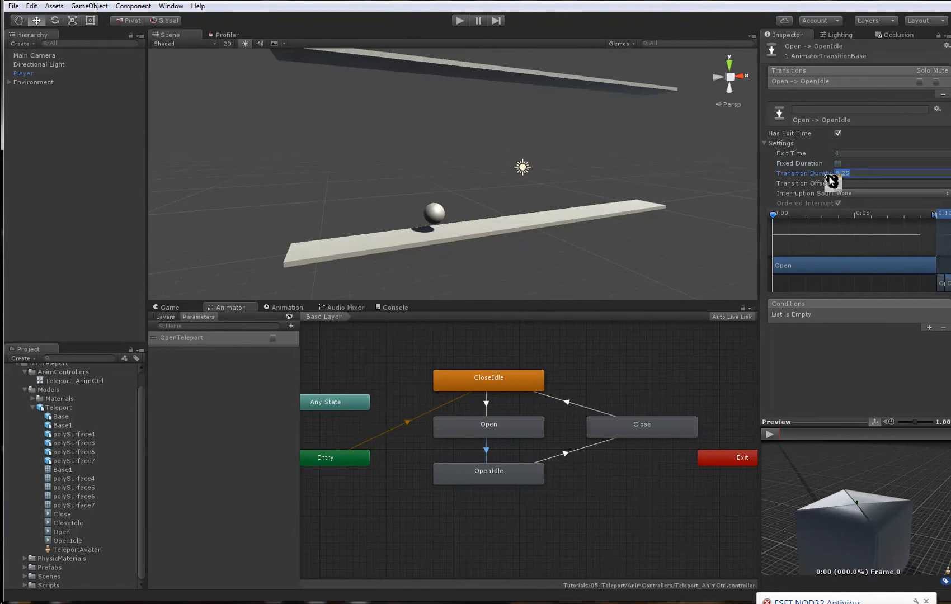
pyautogui.write('0')
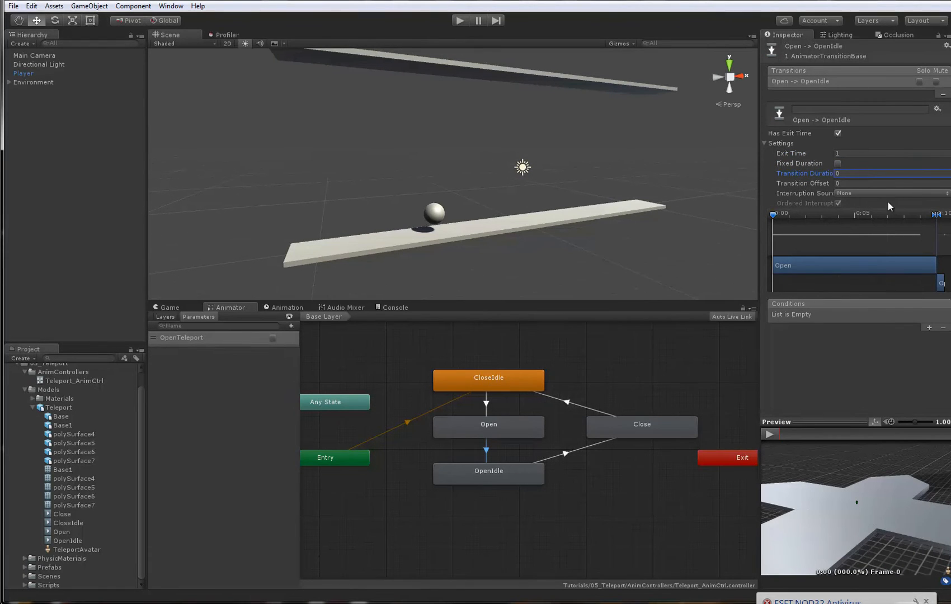
# - Scrub through the Open to OpenIdle transition preview and check the animation in a detached preview window
pyautogui.moveTo(813, 433); pyautogui.dragTo(940, 437)
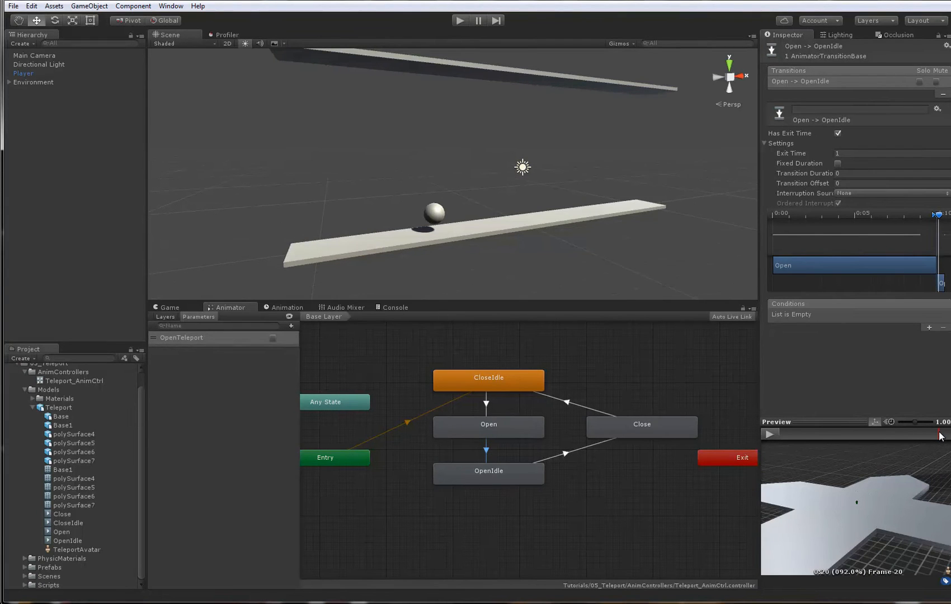
pyautogui.rightClick(850, 424)
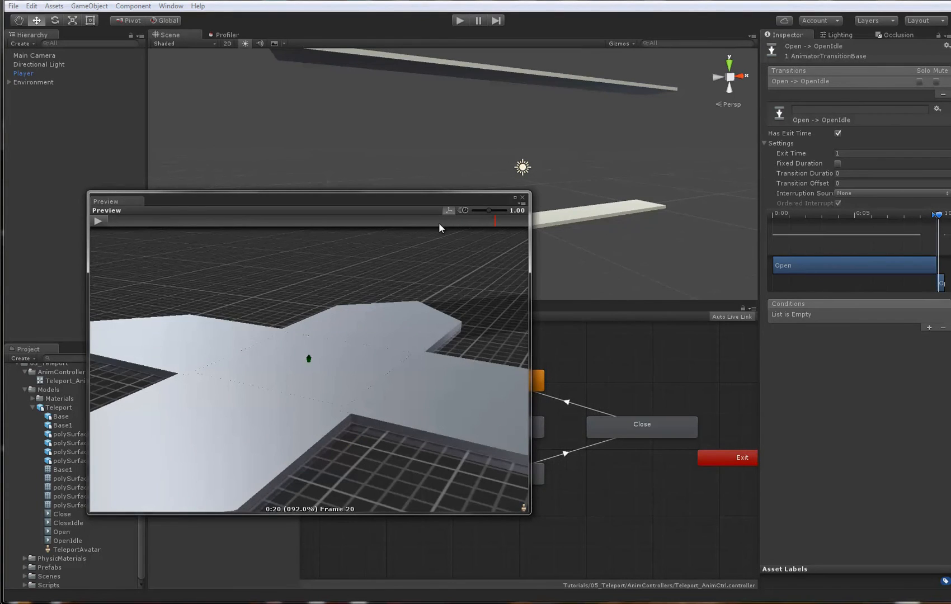
pyautogui.click(522, 197)
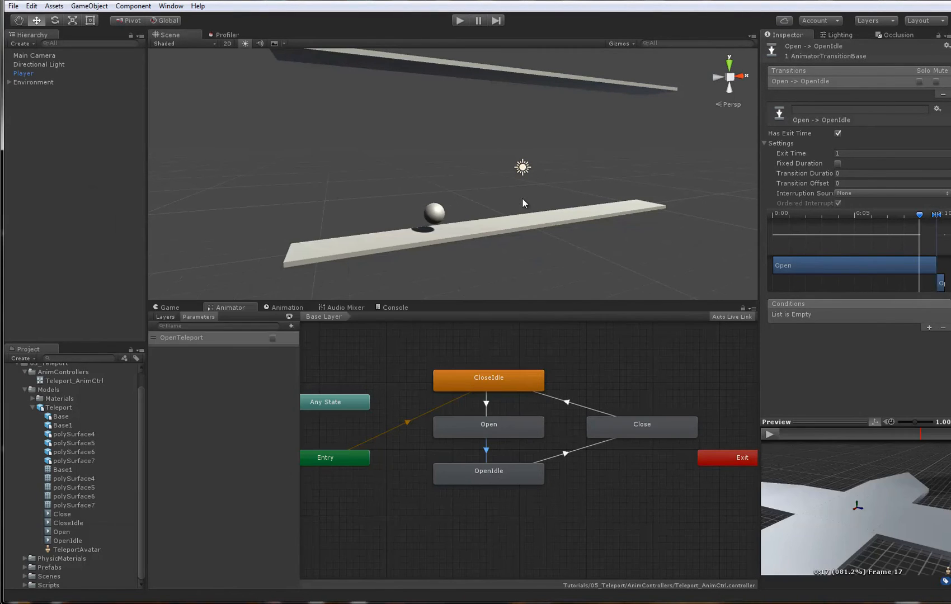
pyautogui.rightClick(823, 422)
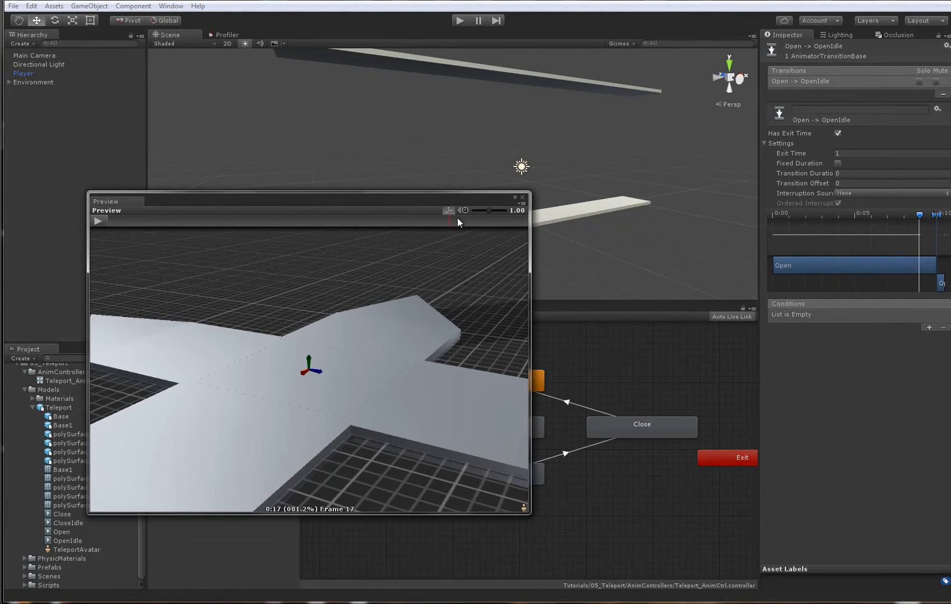
pyautogui.click(98, 219)
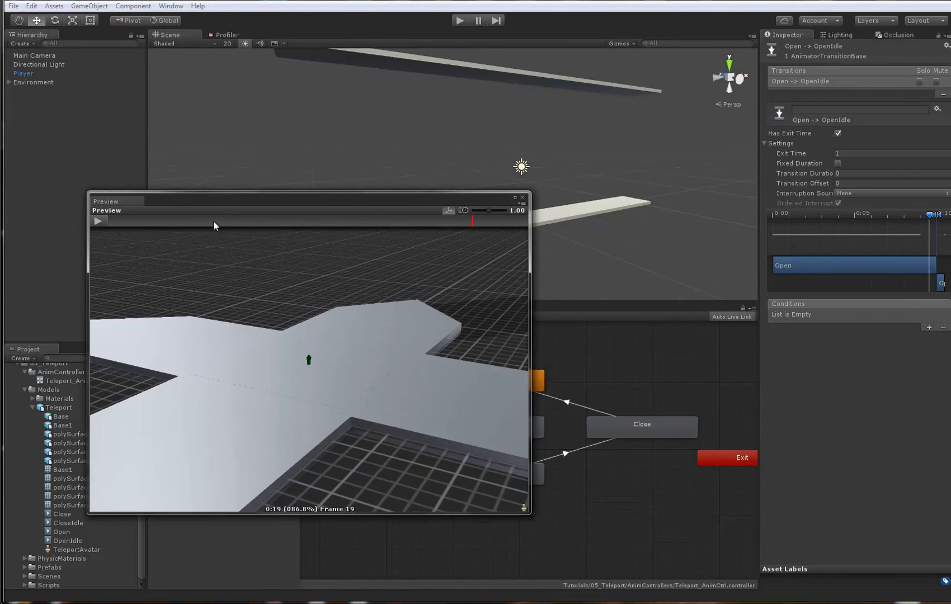
pyautogui.click(523, 198)
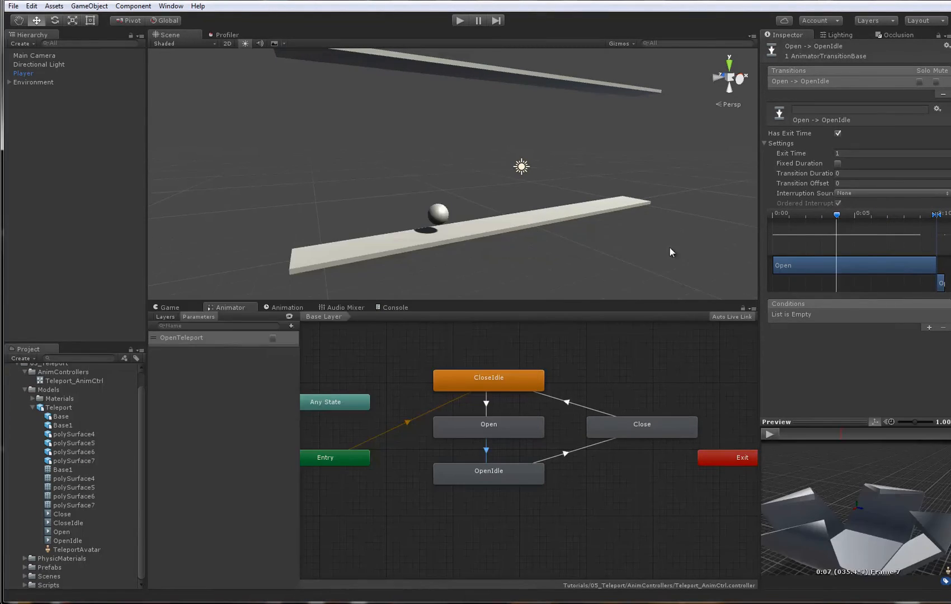
pyautogui.click(839, 434)
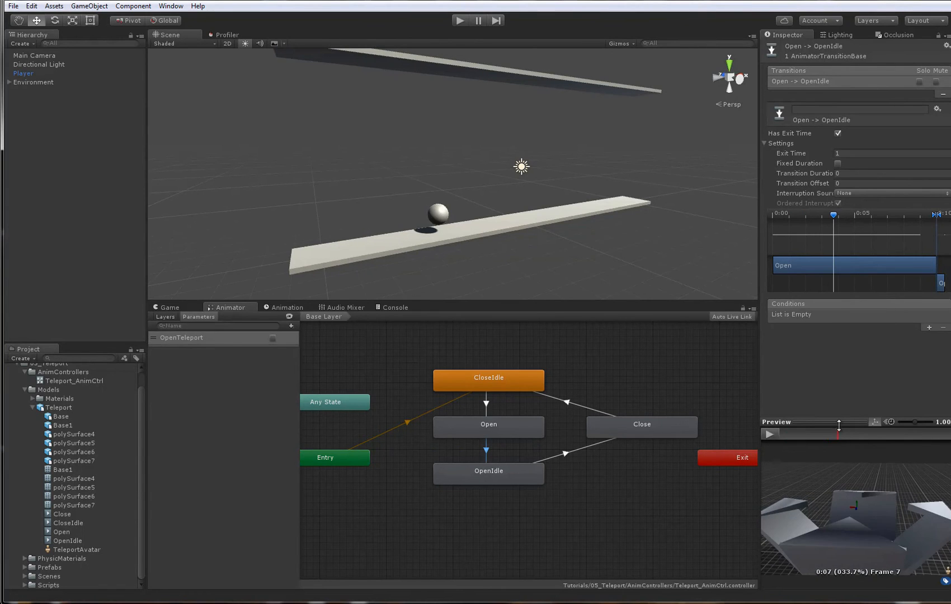
# - Examine the partly opened teleport model from several angles in a detached preview window
pyautogui.rightClick(850, 425)
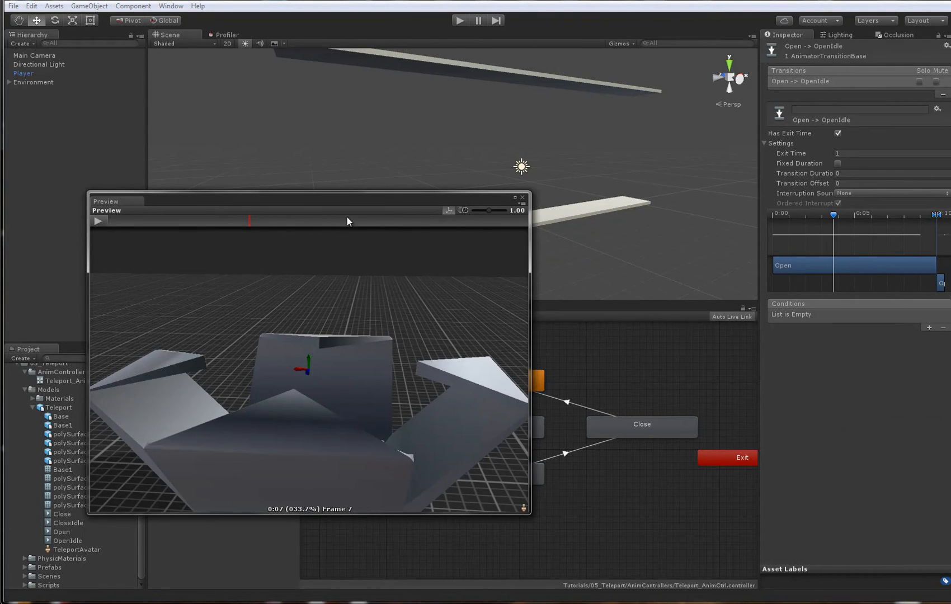
pyautogui.moveTo(283, 337); pyautogui.dragTo(375, 367, button='right')
pyautogui.scroll(-7, 374, 367)
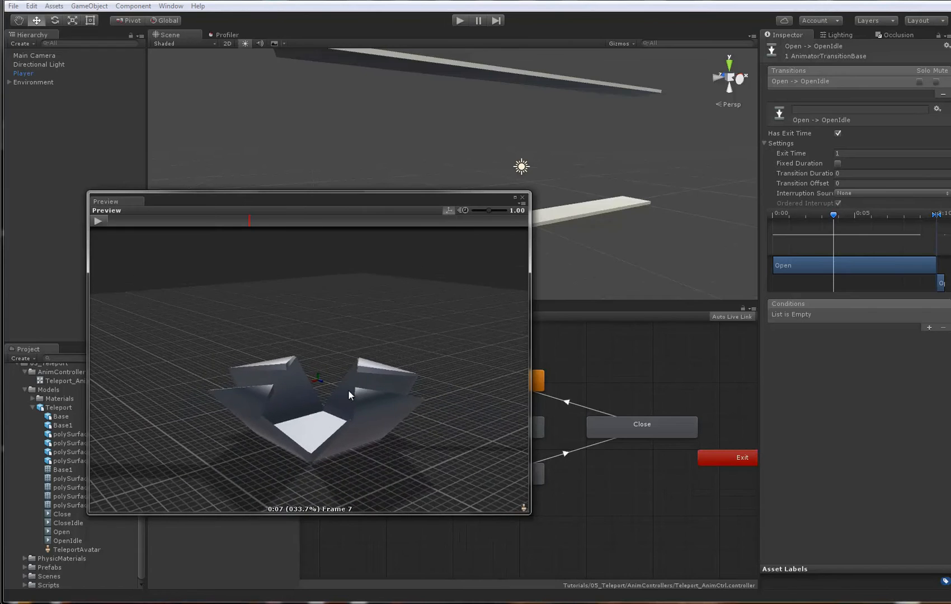
pyautogui.moveTo(348, 391); pyautogui.dragTo(344, 374, button='middle')
pyautogui.moveTo(341, 348); pyautogui.dragTo(347, 392, button='right')
pyautogui.moveTo(281, 355); pyautogui.dragTo(330, 392, button='right')
pyautogui.moveTo(324, 402)
pyautogui.mouseDown(button='middle')
pyautogui.moveTo(314, 400)
pyautogui.moveTo(331, 392)
pyautogui.mouseUp(button='middle')
pyautogui.moveTo(332, 391); pyautogui.dragTo(275, 235, button='right')
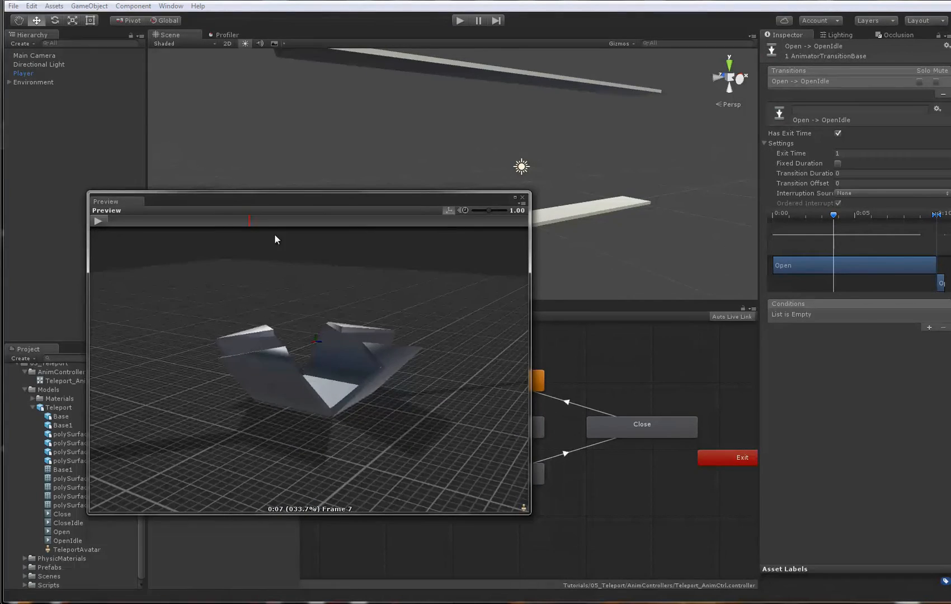
# - Scrub the preview to the fully open pose, then close its window and recheck the Open to OpenIdle timing in the Animator
pyautogui.moveTo(314, 199); pyautogui.dragTo(378, 371)
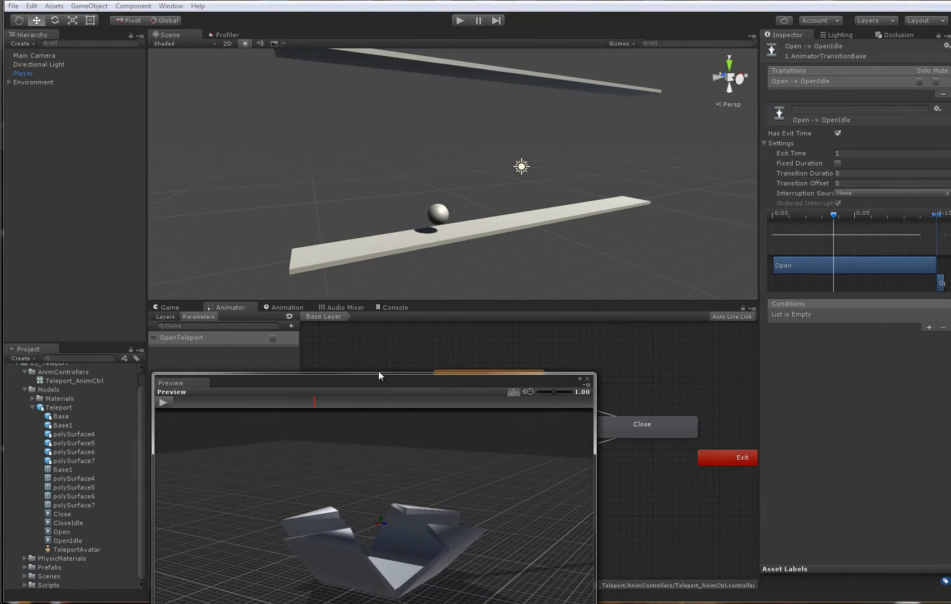
pyautogui.click(399, 308)
pyautogui.click(170, 307)
pyautogui.moveTo(293, 372); pyautogui.dragTo(295, 185)
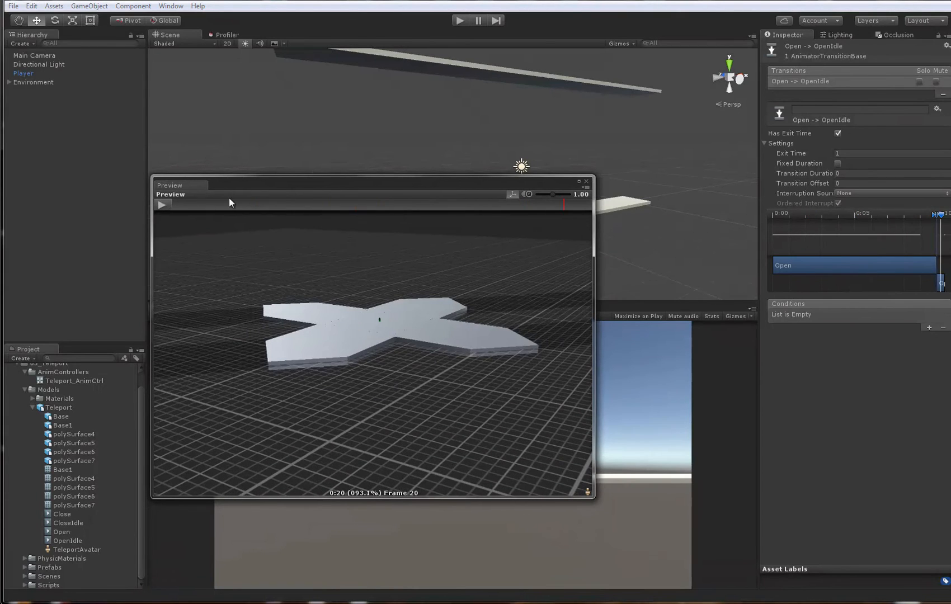
pyautogui.click(587, 183)
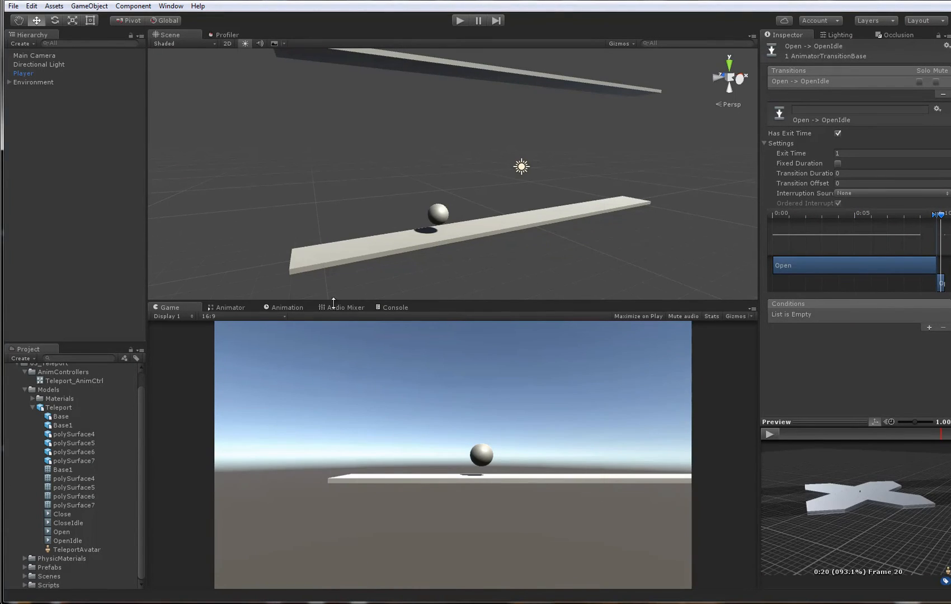
pyautogui.click(235, 307)
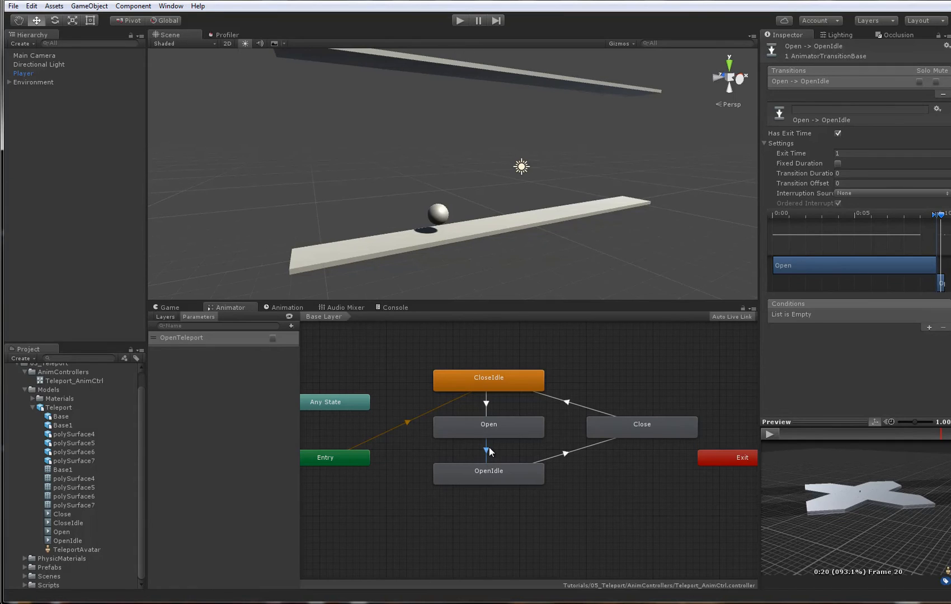
pyautogui.click(849, 154)
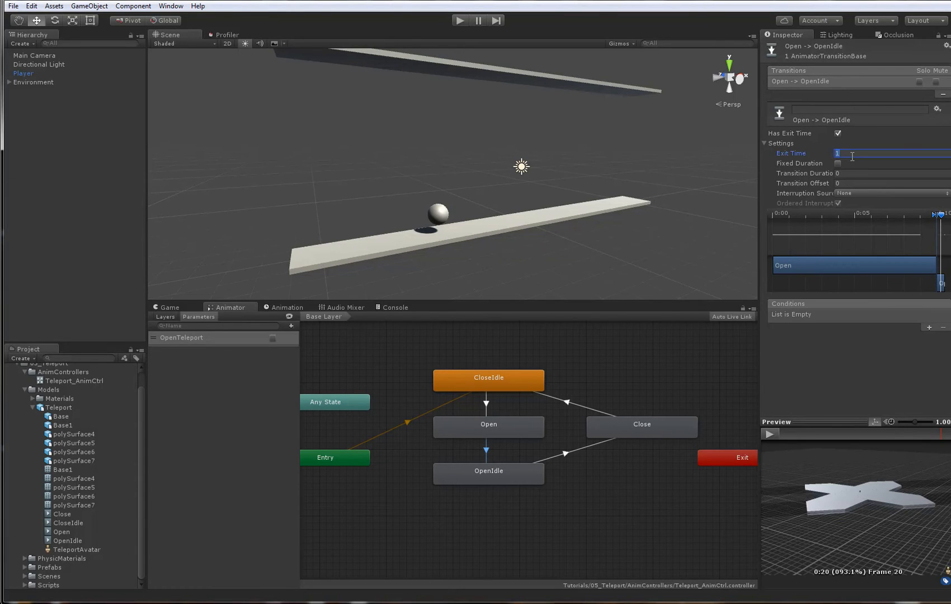
pyautogui.click(853, 173)
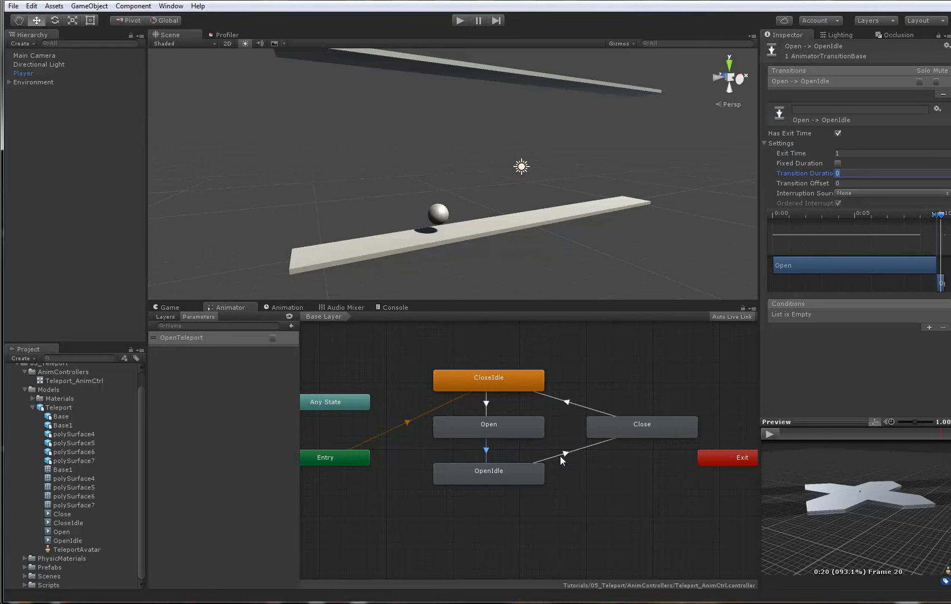
# - Turn off Has Exit Time for the OpenIdle to Close transition and add the condition OpenTeleport is false
pyautogui.click(500, 473)
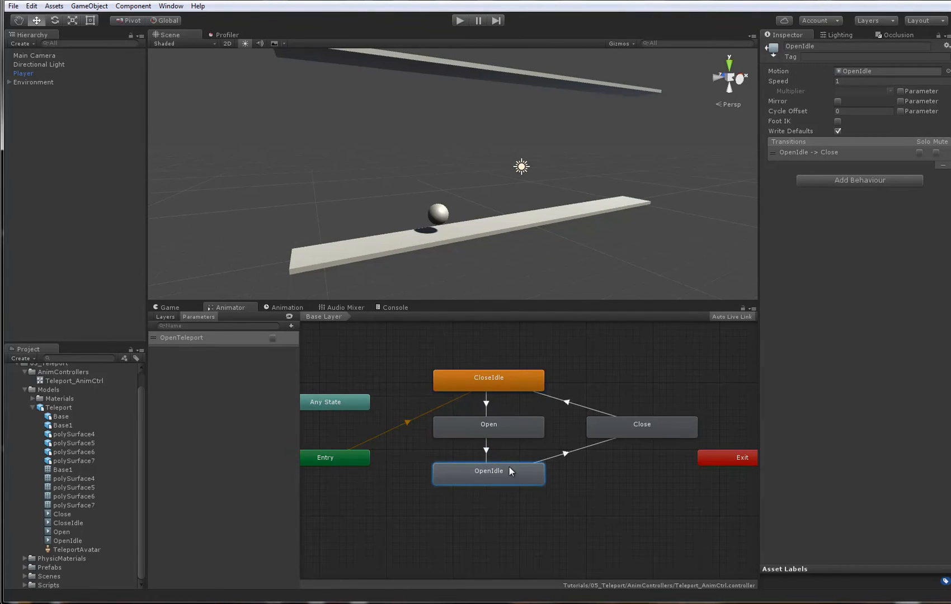
pyautogui.click(554, 456)
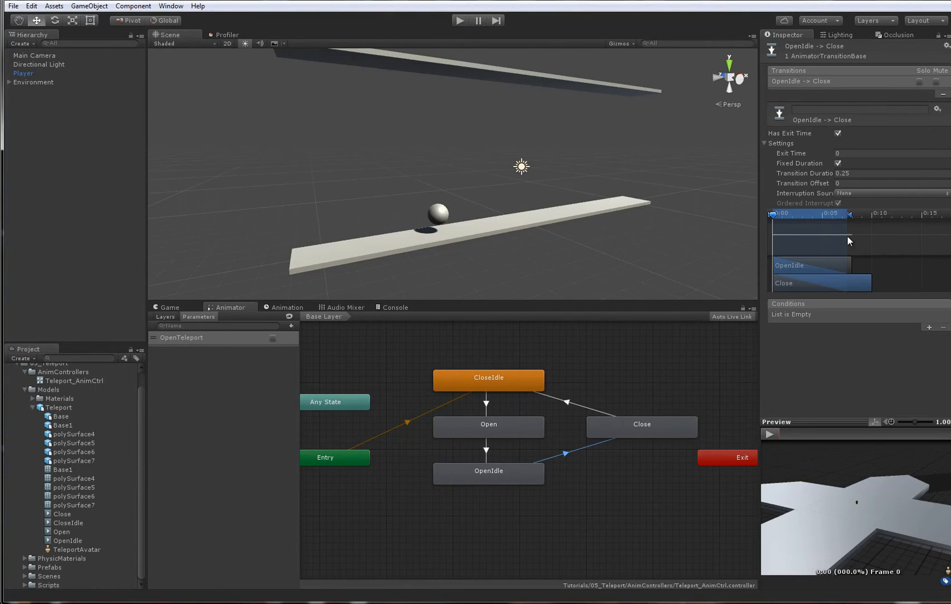
pyautogui.click(838, 133)
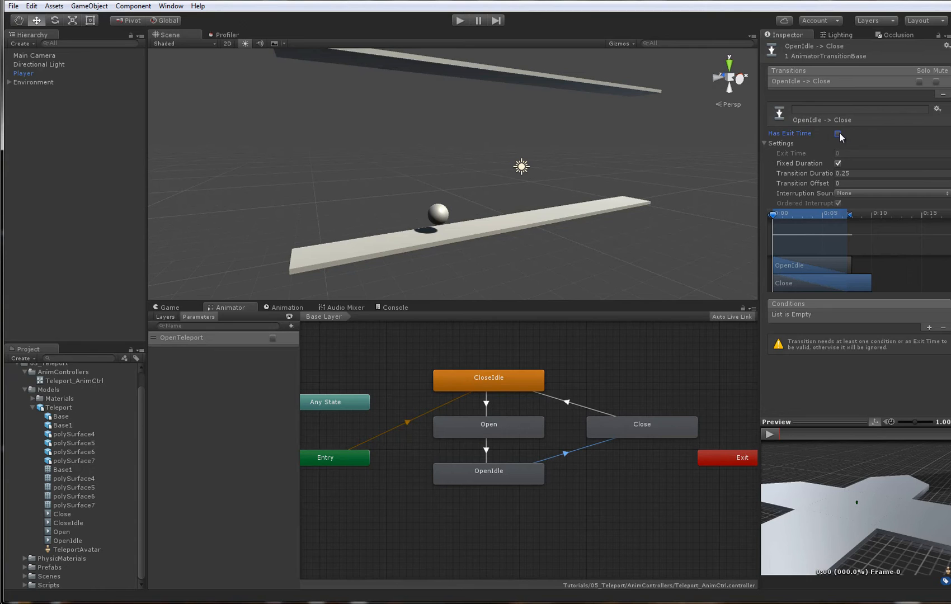
pyautogui.click(929, 328)
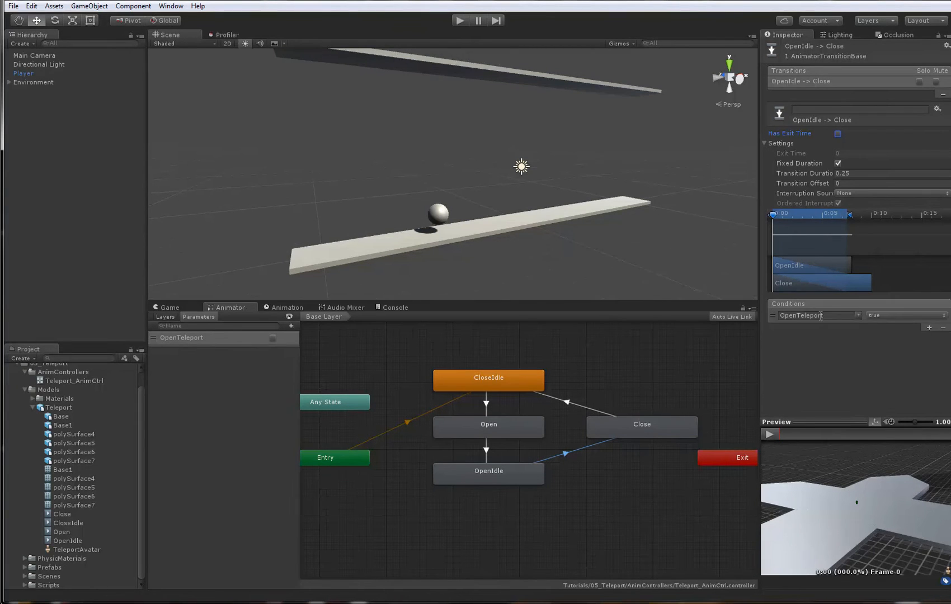
pyautogui.click(886, 316)
pyautogui.click(891, 339)
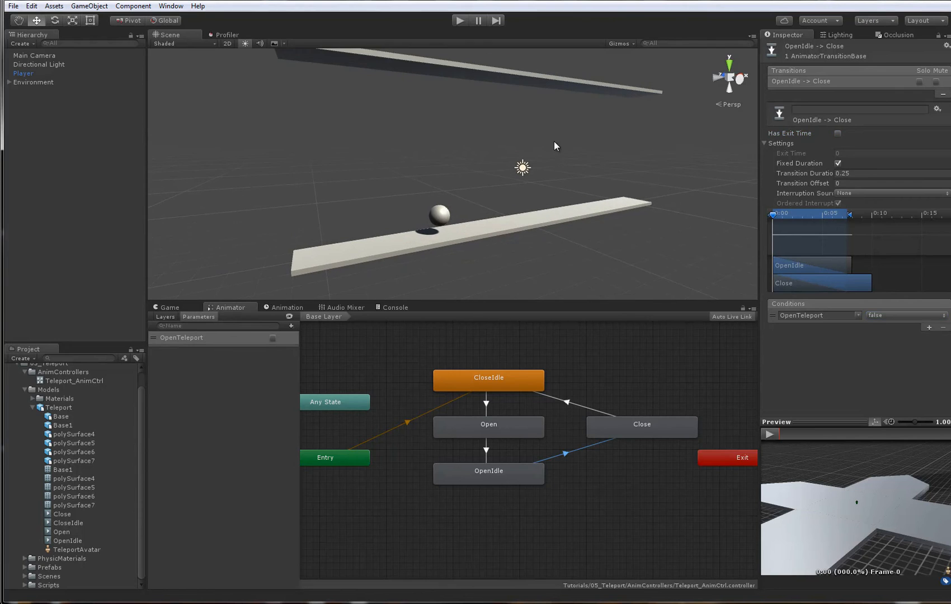
# - Set the Close to CloseIdle transition's Exit Time to 1 and its Transition Duration to 0
pyautogui.click(632, 423)
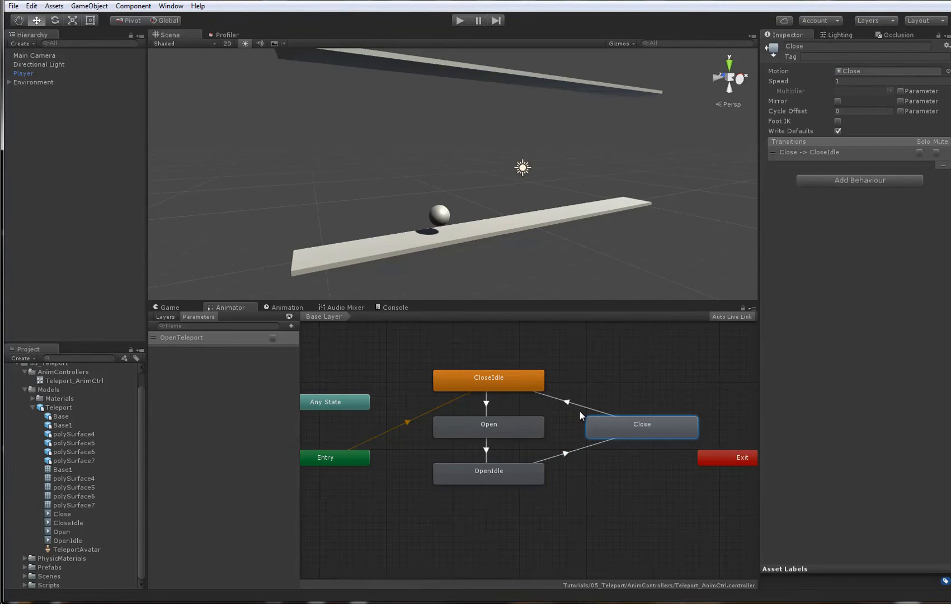
pyautogui.click(574, 406)
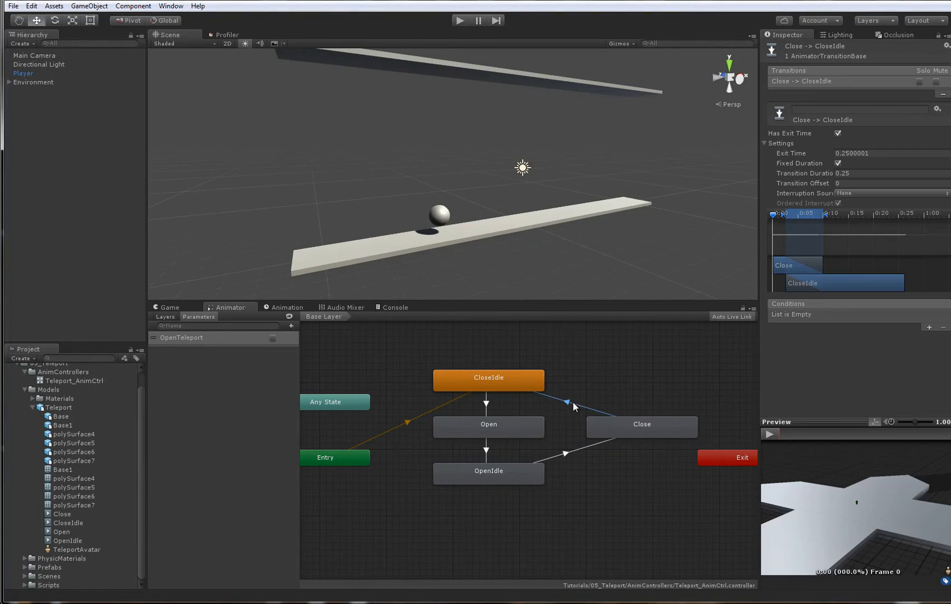
pyautogui.click(861, 153)
pyautogui.write('1')
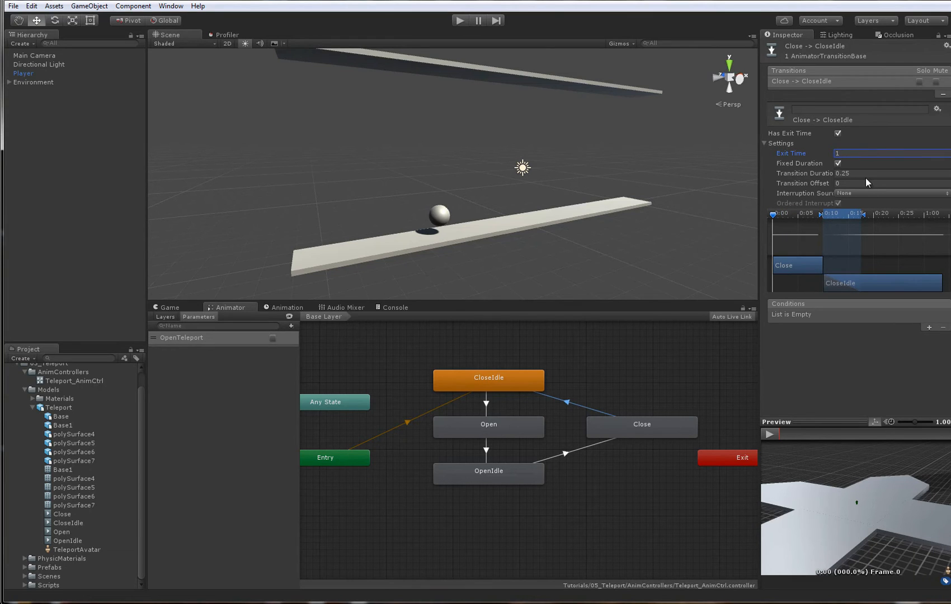
pyautogui.click(865, 173)
pyautogui.write('0')
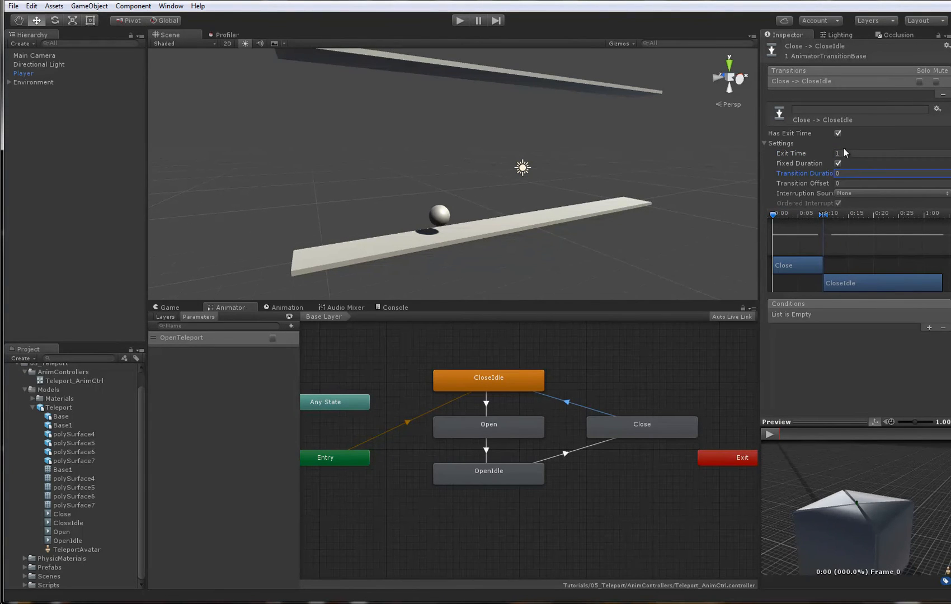
# - Try an Exit Time of 0.61 on the Close to CloseIdle transition and scrub its preview
pyautogui.moveTo(803, 156); pyautogui.dragTo(789, 163)
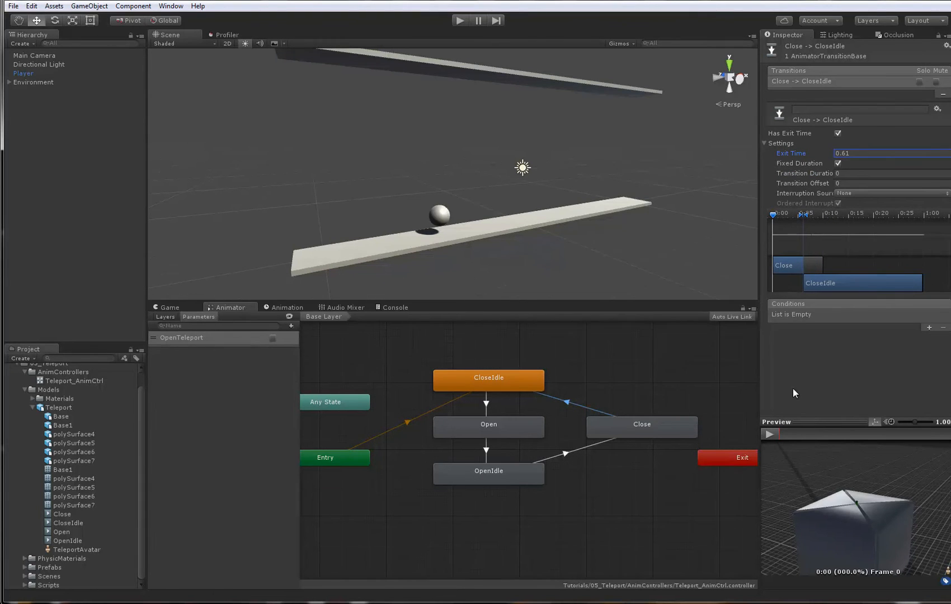
pyautogui.moveTo(784, 434)
pyautogui.mouseDown()
pyautogui.moveTo(859, 431)
pyautogui.moveTo(819, 427)
pyautogui.moveTo(835, 431)
pyautogui.moveTo(805, 433)
pyautogui.moveTo(835, 437)
pyautogui.moveTo(784, 439)
pyautogui.mouseUp()
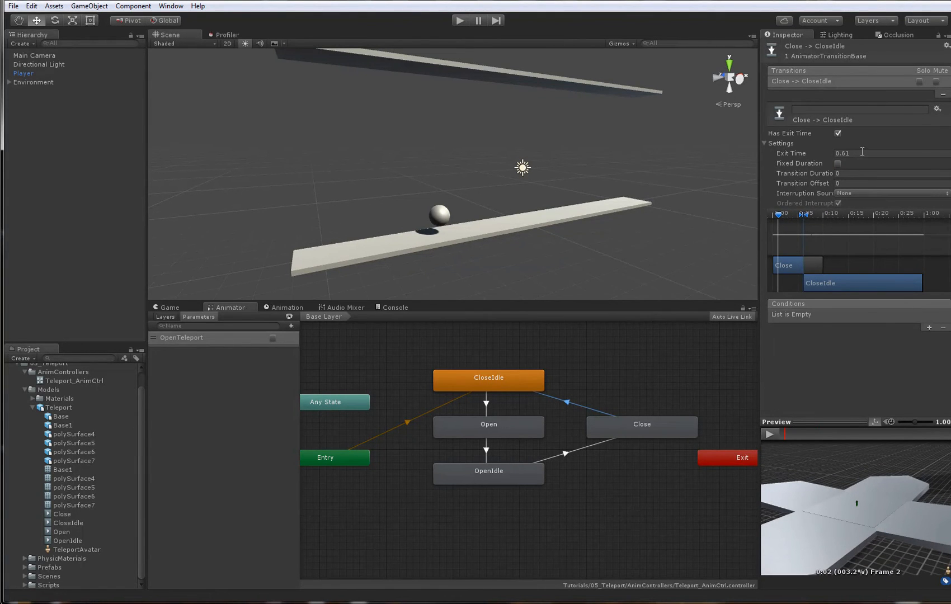
# - Turn off Fixed Duration and set Exit Time to 1 for the Close to CloseIdle transition, then deselect everything in the state graph
pyautogui.click(863, 151)
pyautogui.write('1')
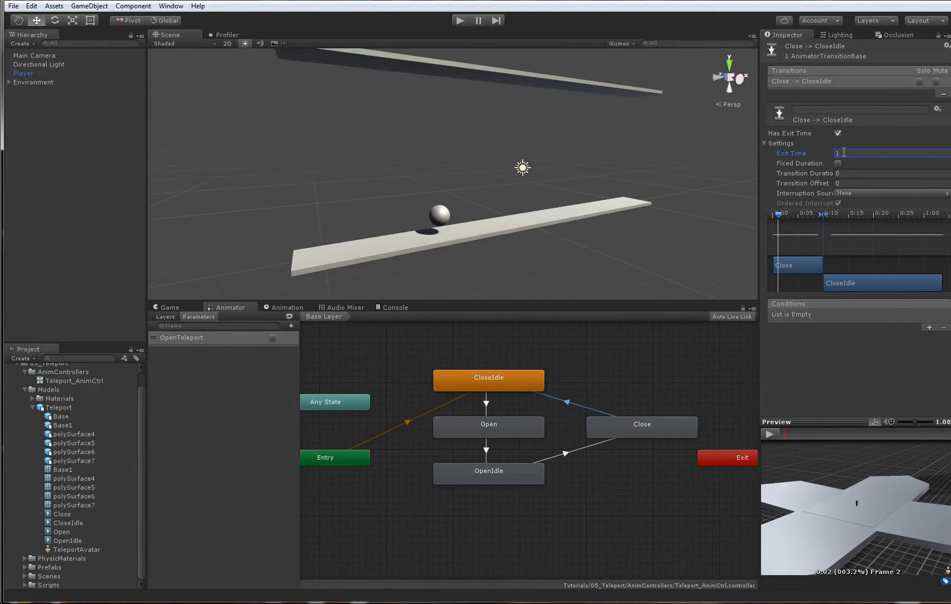
pyautogui.click(477, 373)
pyautogui.click(644, 426)
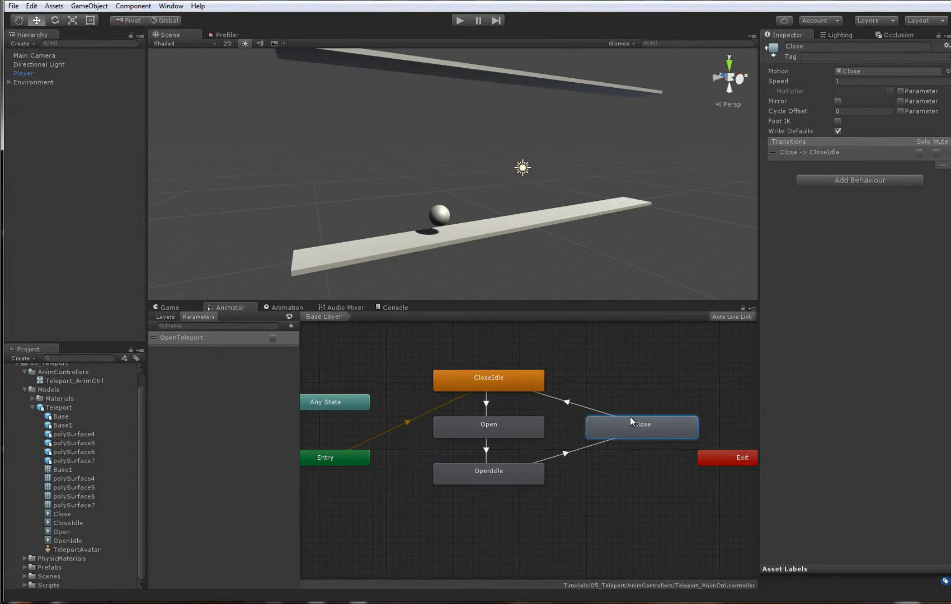
pyautogui.click(624, 374)
pyautogui.moveTo(633, 366); pyautogui.dragTo(643, 368, button='middle')
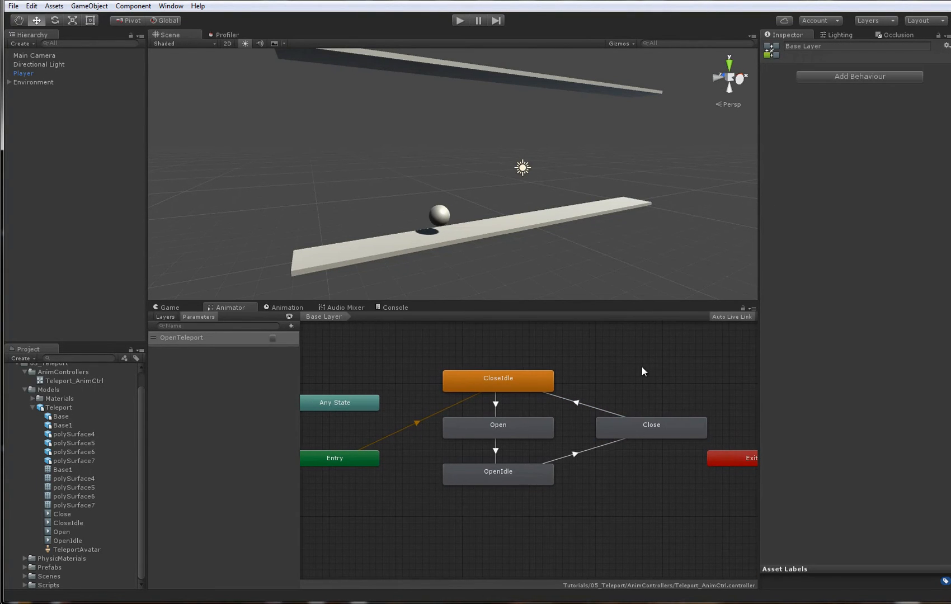
# - Collapse the expanded Teleport model in the project's Models folder
pyautogui.scroll(-1, 643, 367)
pyautogui.scroll(2, 644, 368)
pyautogui.moveTo(494, 377); pyautogui.dragTo(504, 375, button='middle')
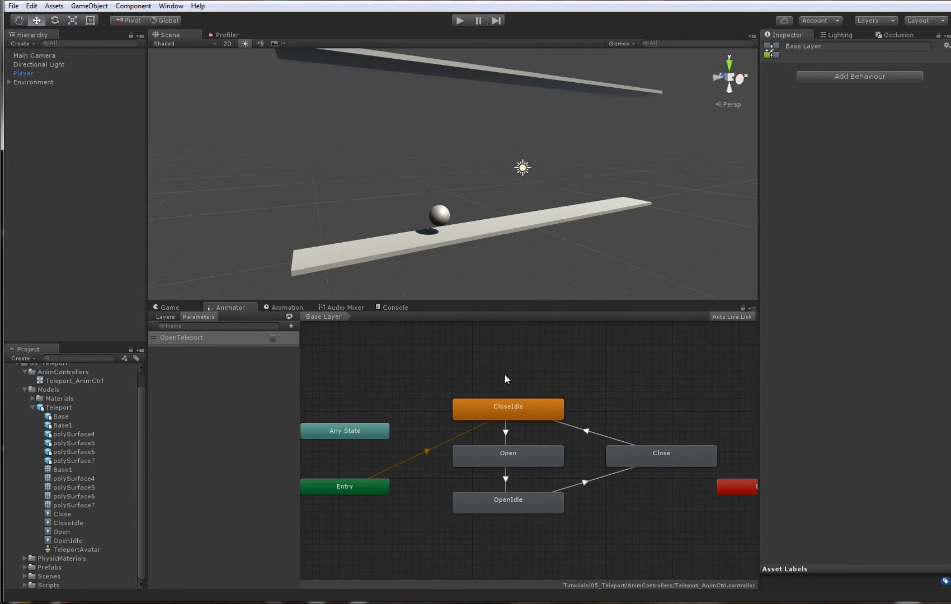
pyautogui.click(32, 408)
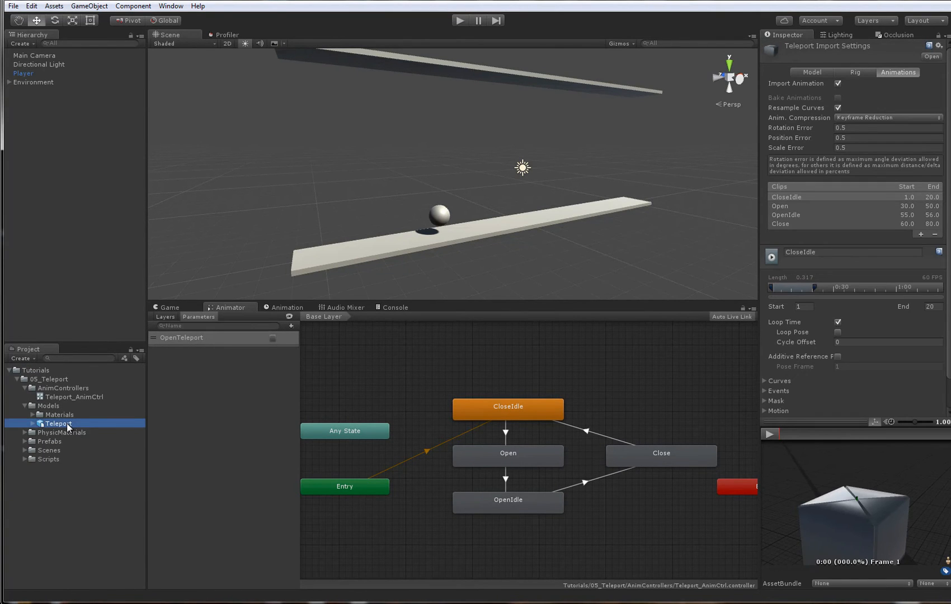
pyautogui.rightClick(44, 129)
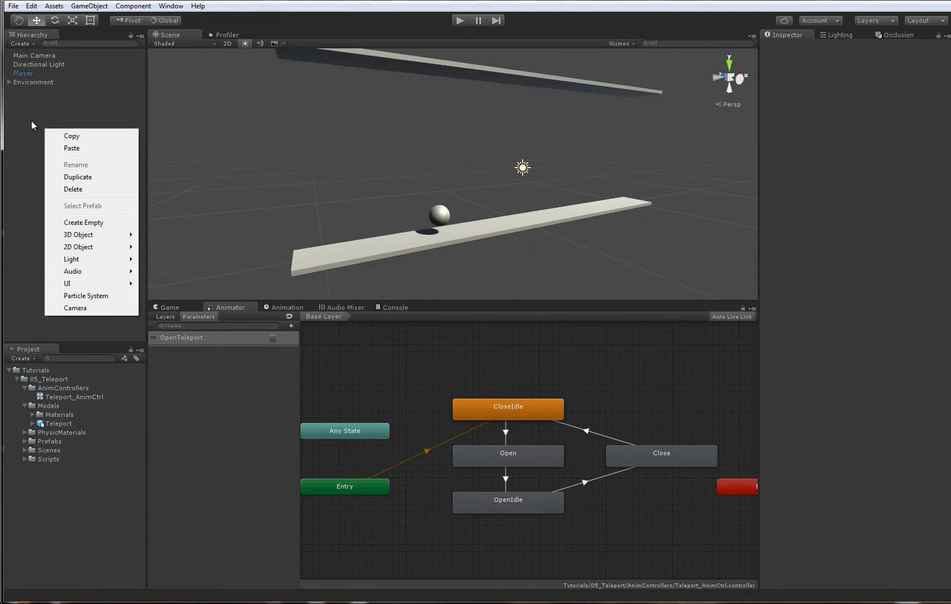
# - Move the Directional Light away from the platforms to X 29.29, Y 26.85 and deselect it
pyautogui.click(443, 177)
pyautogui.scroll(-3, 476, 150)
pyautogui.moveTo(476, 150); pyautogui.dragTo(511, 182, button='right')
pyautogui.click(511, 183)
pyautogui.keyDown('alt'); pyautogui.moveTo(513, 185); pyautogui.dragTo(640, 70); pyautogui.keyUp('alt')
pyautogui.scroll(-5, 371, 170)
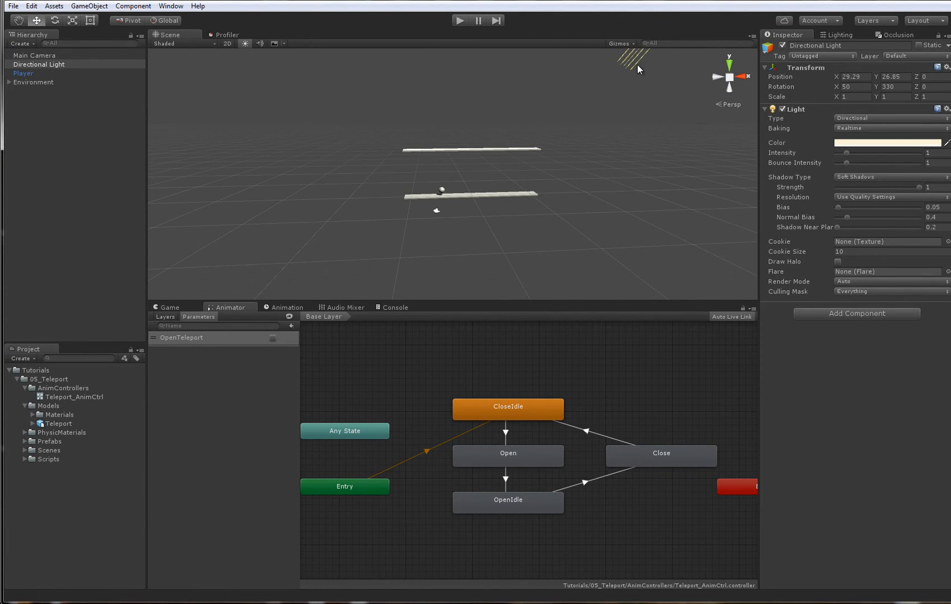
pyautogui.click(605, 147)
# - Create an empty game object at the scene's root with its transform reset and name it Teleports
pyautogui.keyDown('alt'); pyautogui.moveTo(348, 238); pyautogui.dragTo(484, 251, button='right'); pyautogui.keyUp('alt')
pyautogui.keyDown('alt'); pyautogui.moveTo(484, 250); pyautogui.dragTo(554, 267); pyautogui.keyUp('alt')
pyautogui.keyDown('alt'); pyautogui.moveTo(554, 267); pyautogui.dragTo(529, 260, button='right'); pyautogui.keyUp('alt')
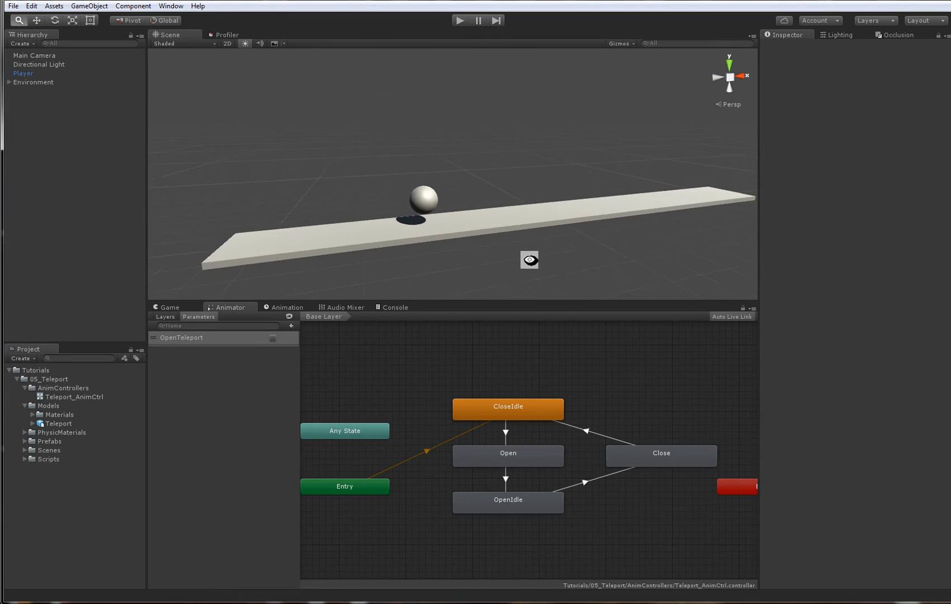
pyautogui.keyDown('alt'); pyautogui.moveTo(529, 260); pyautogui.dragTo(520, 263); pyautogui.keyUp('alt')
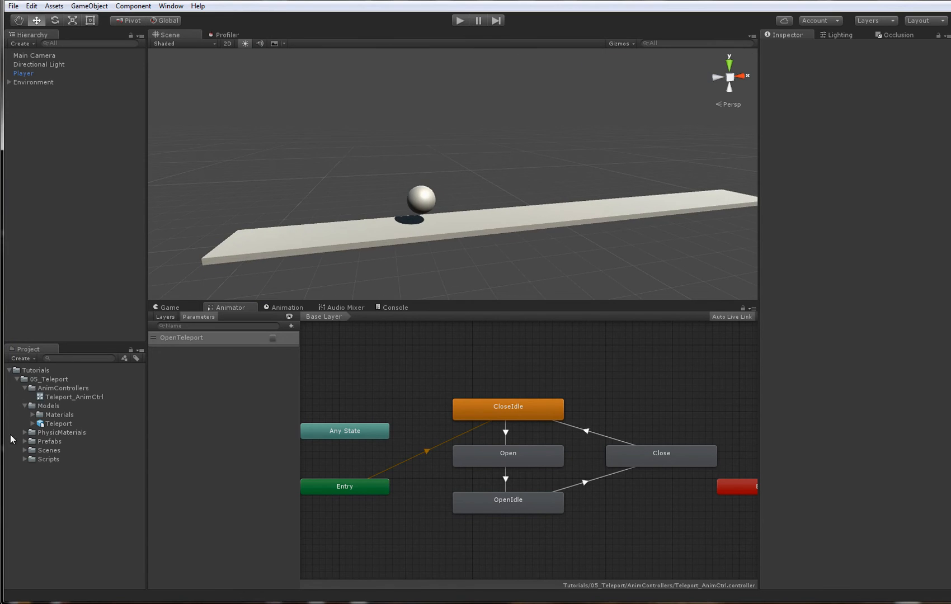
pyautogui.rightClick(71, 130)
pyautogui.click(107, 219)
pyautogui.rightClick(826, 64)
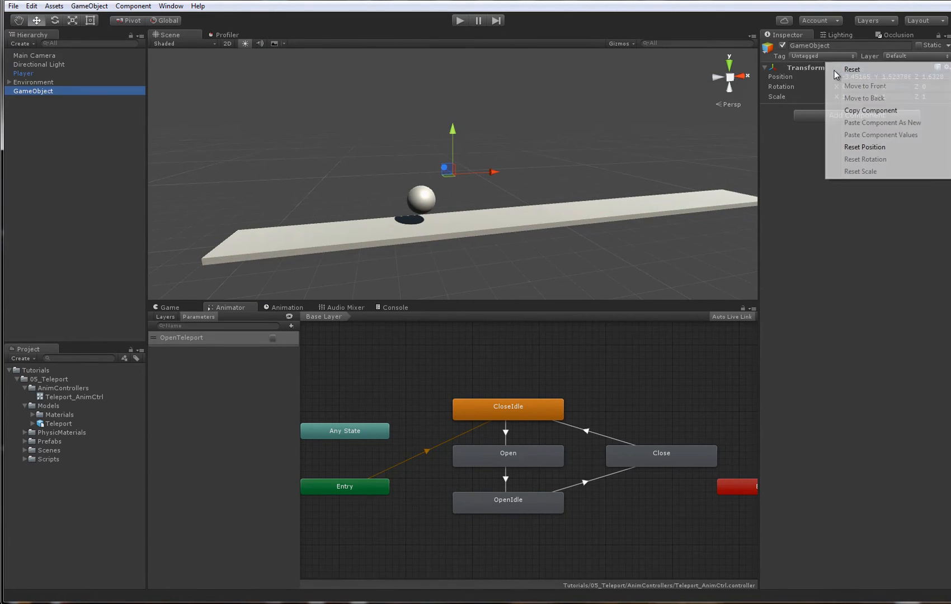
pyautogui.click(837, 70)
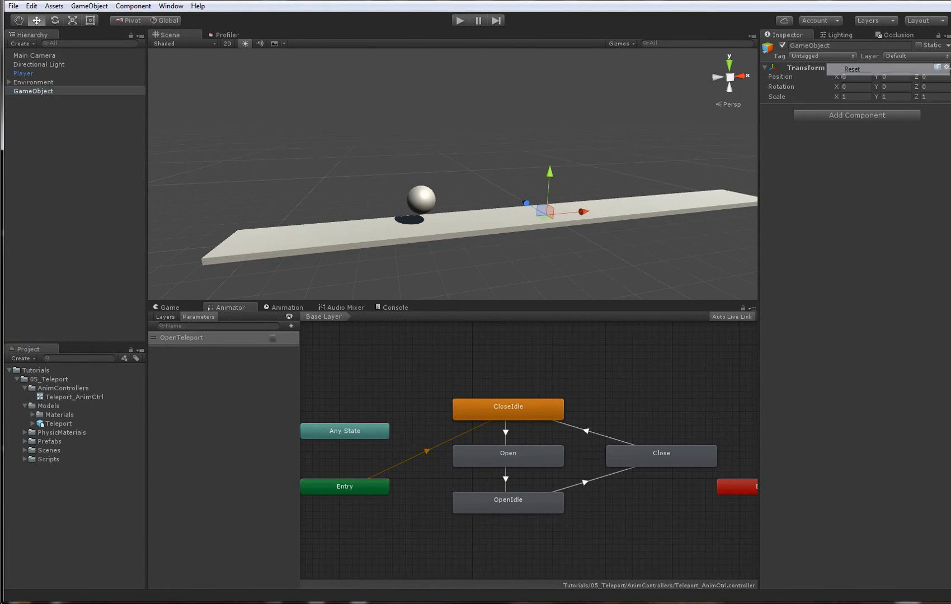
pyautogui.click(44, 92)
pyautogui.write('Teleports')
pyautogui.press('Return')
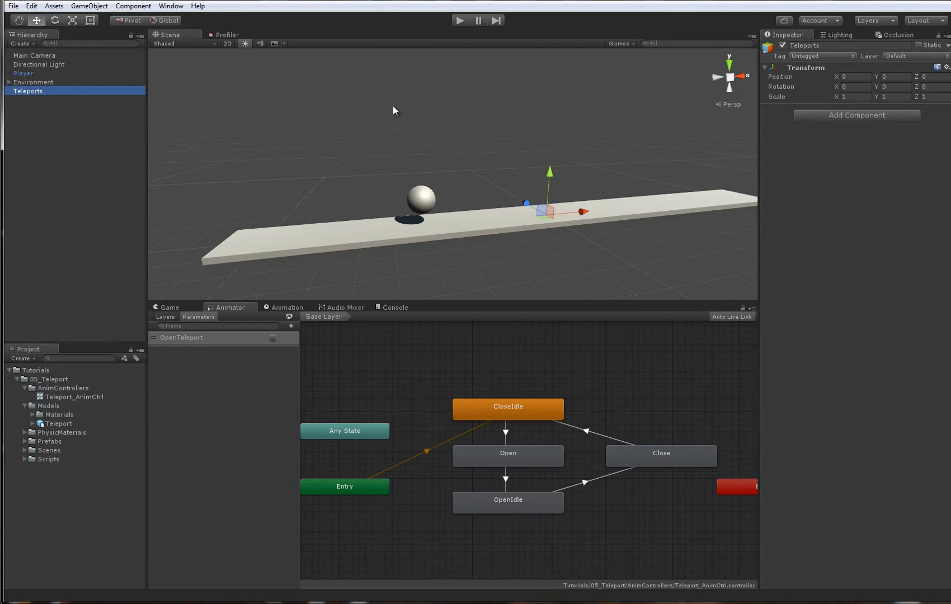
# - Add the Teleport model to the scene as a child of Teleports and assign Teleport_AnimCtrl as its Animator controller
pyautogui.moveTo(458, 132); pyautogui.dragTo(480, 144, button='middle')
pyautogui.moveTo(75, 426); pyautogui.dragTo(68, 208)
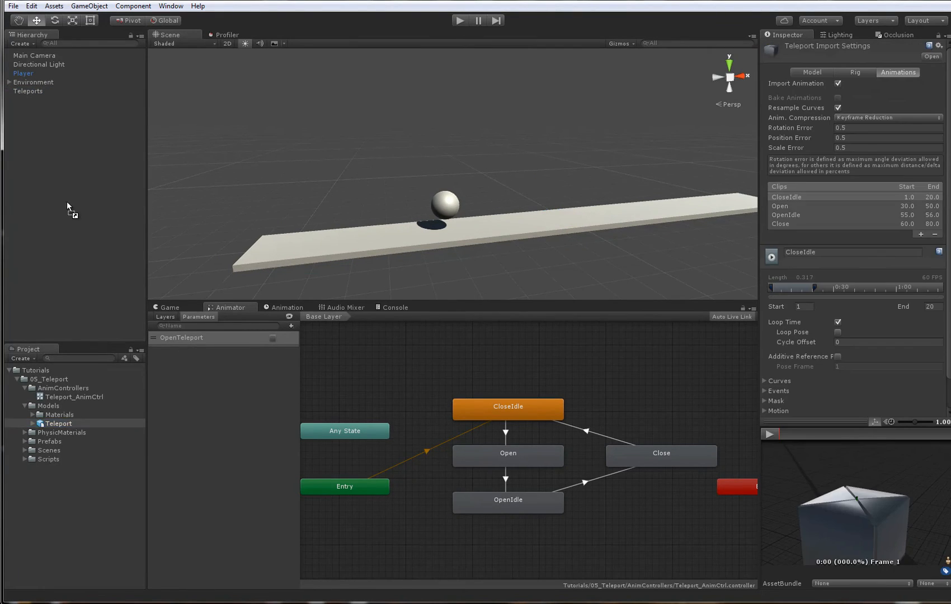
pyautogui.moveTo(33, 93); pyautogui.dragTo(33, 93)
pyautogui.moveTo(499, 171)
pyautogui.keyDown('alt'); pyautogui.mouseDown()
pyautogui.moveTo(476, 174)
pyautogui.moveTo(491, 178)
pyautogui.mouseUp(); pyautogui.keyUp('alt')
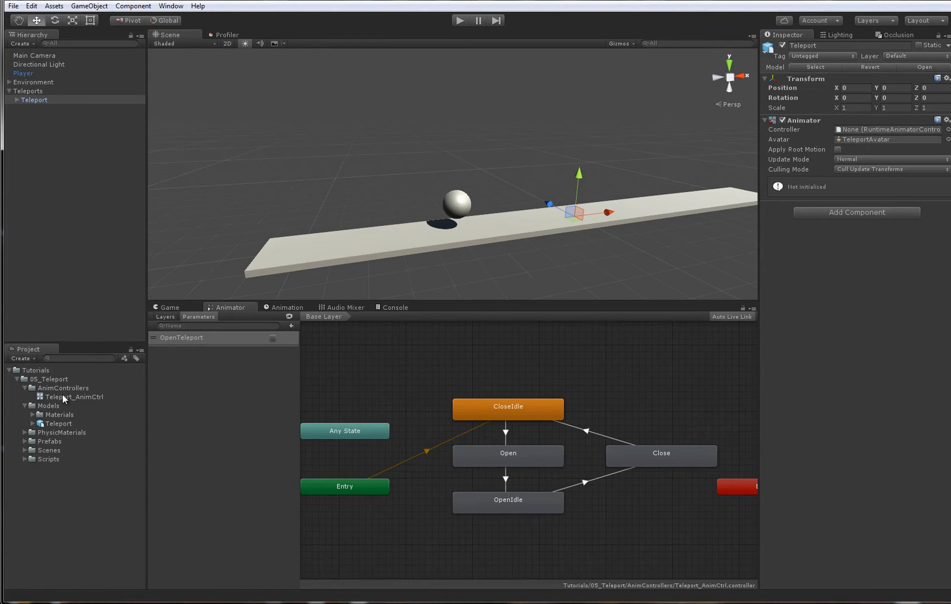
pyautogui.moveTo(64, 399); pyautogui.dragTo(858, 131)
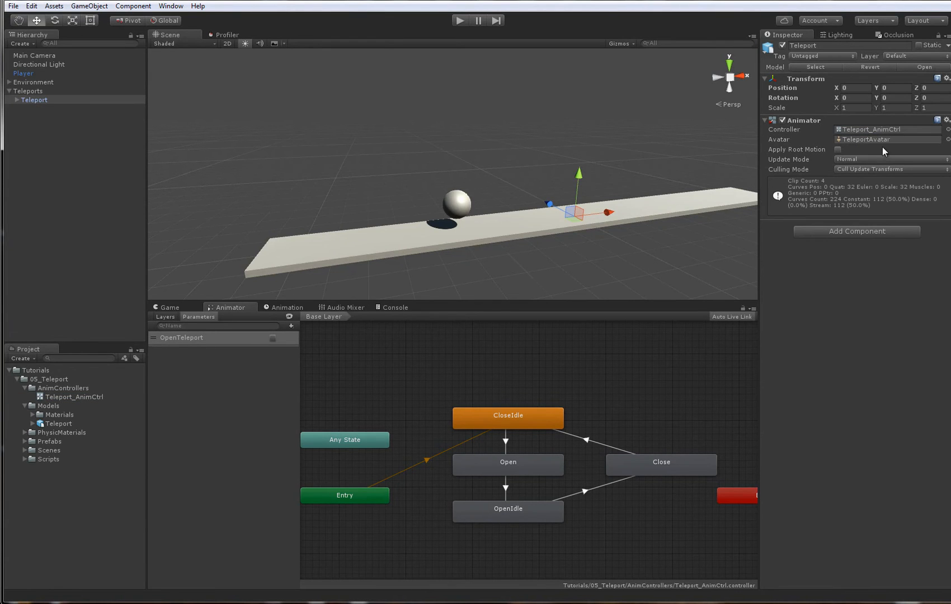
pyautogui.keyDown('alt'); pyautogui.moveTo(565, 194); pyautogui.dragTo(541, 233); pyautogui.keyUp('alt')
# - Set the Scale Factor in the Teleport model's import settings to 10 and apply the change
pyautogui.click(71, 100)
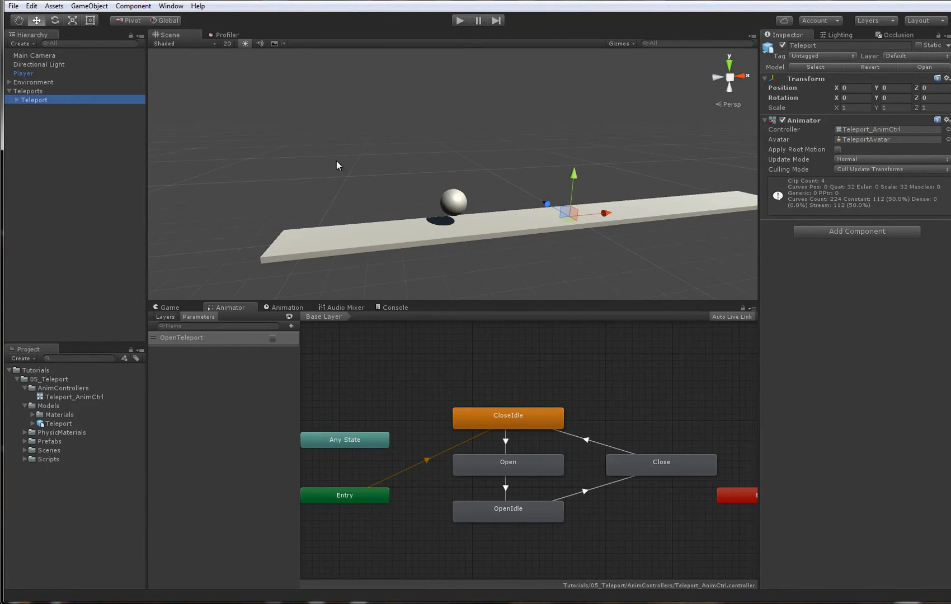
pyautogui.press('f')
pyautogui.keyDown('alt'); pyautogui.moveTo(572, 208); pyautogui.dragTo(467, 213, button='right'); pyautogui.keyUp('alt')
pyautogui.keyDown('alt'); pyautogui.moveTo(467, 212); pyautogui.dragTo(567, 239); pyautogui.keyUp('alt')
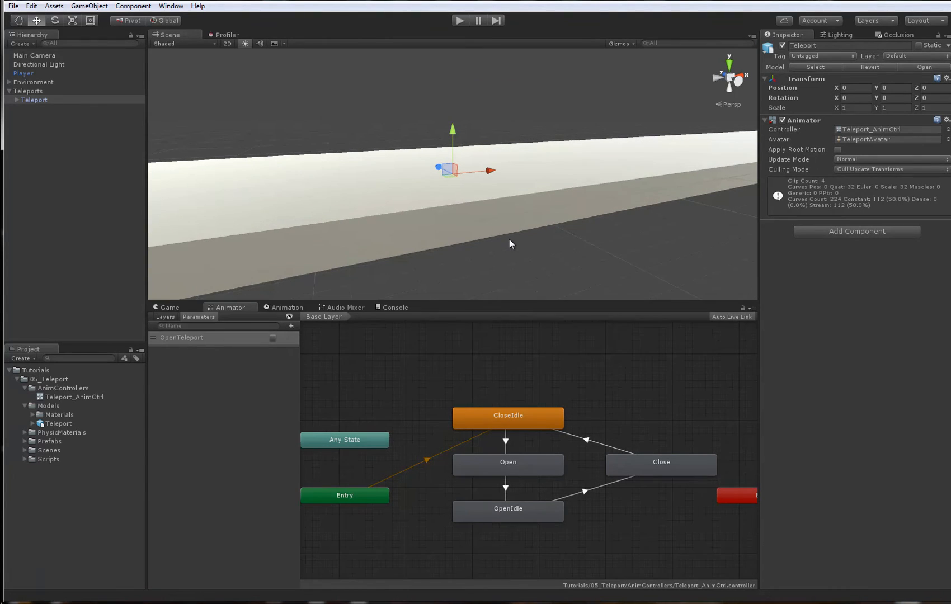
pyautogui.scroll(-4, 509, 239)
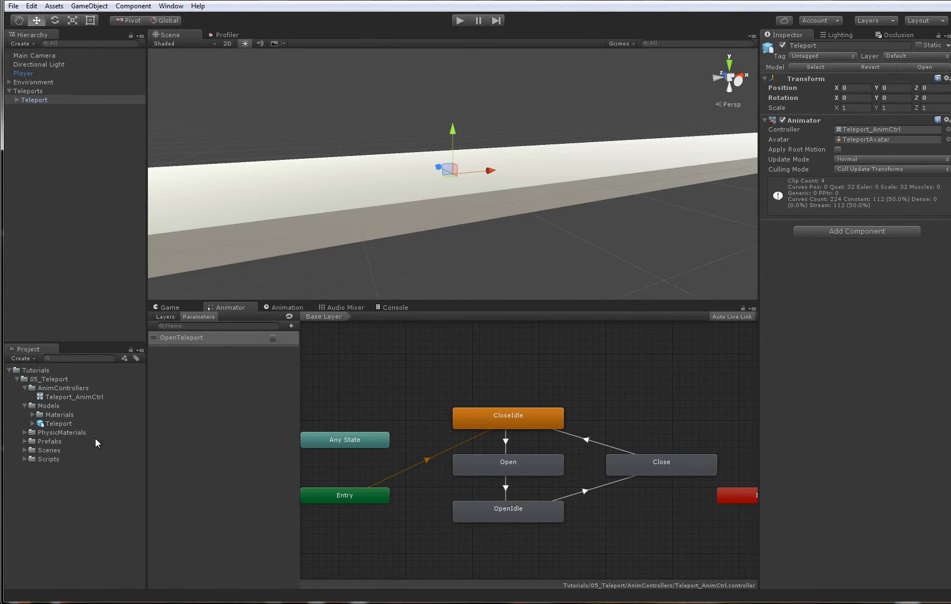
pyautogui.click(56, 424)
pyautogui.click(812, 73)
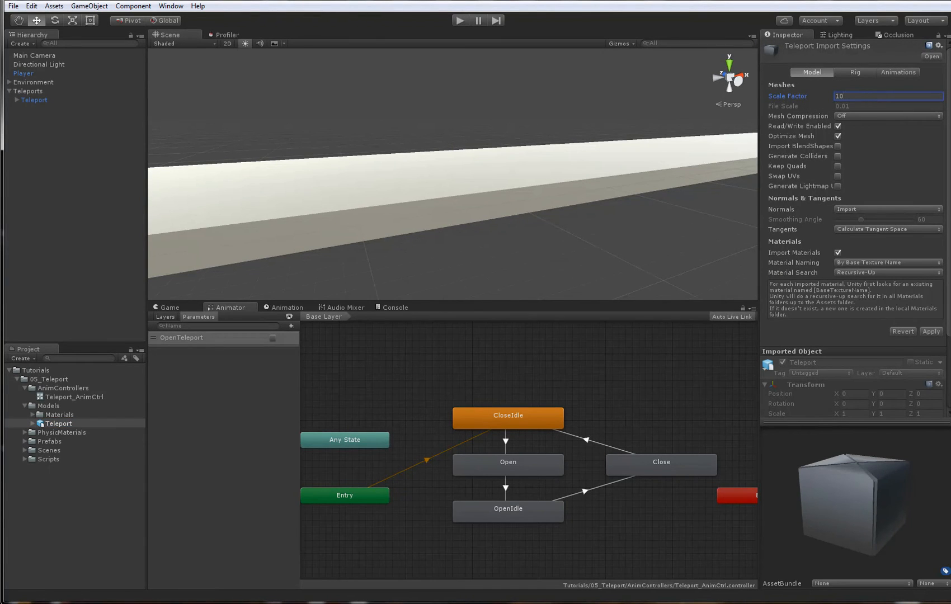
pyautogui.scroll(-6, 570, 219)
# - Raise the Teleport object to Y 0.1 and scale it up uniformly to about 7.53
pyautogui.click(459, 165)
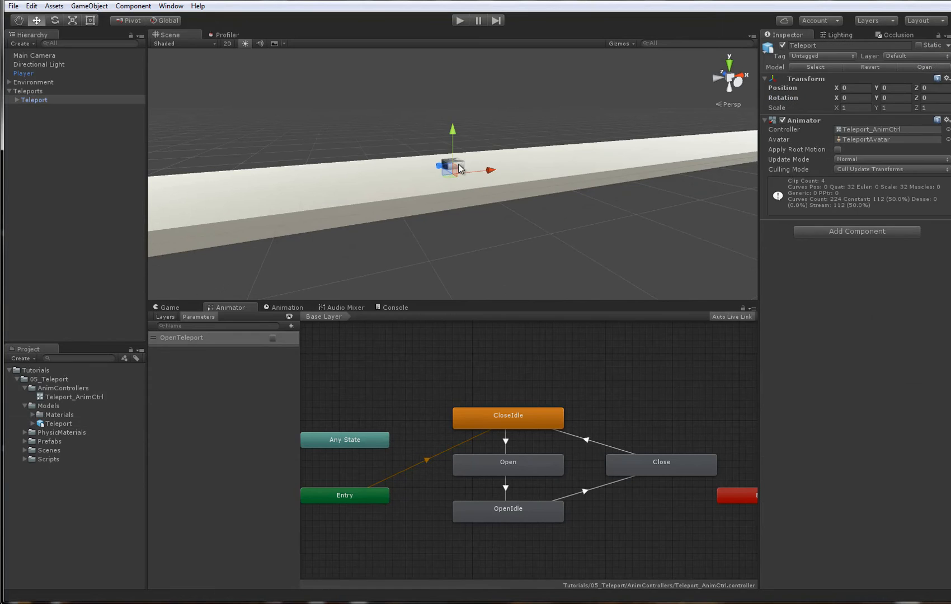
pyautogui.keyDown('alt'); pyautogui.moveTo(565, 219); pyautogui.dragTo(589, 236); pyautogui.keyUp('alt')
pyautogui.scroll(-3, 589, 236)
pyautogui.keyDown('alt'); pyautogui.moveTo(363, 188); pyautogui.dragTo(369, 210); pyautogui.keyUp('alt')
pyautogui.press('r')
pyautogui.keyDown('alt'); pyautogui.moveTo(466, 202); pyautogui.dragTo(469, 158); pyautogui.keyUp('alt')
pyautogui.press('w')
pyautogui.press('r')
pyautogui.moveTo(466, 196); pyautogui.dragTo(834, 199)
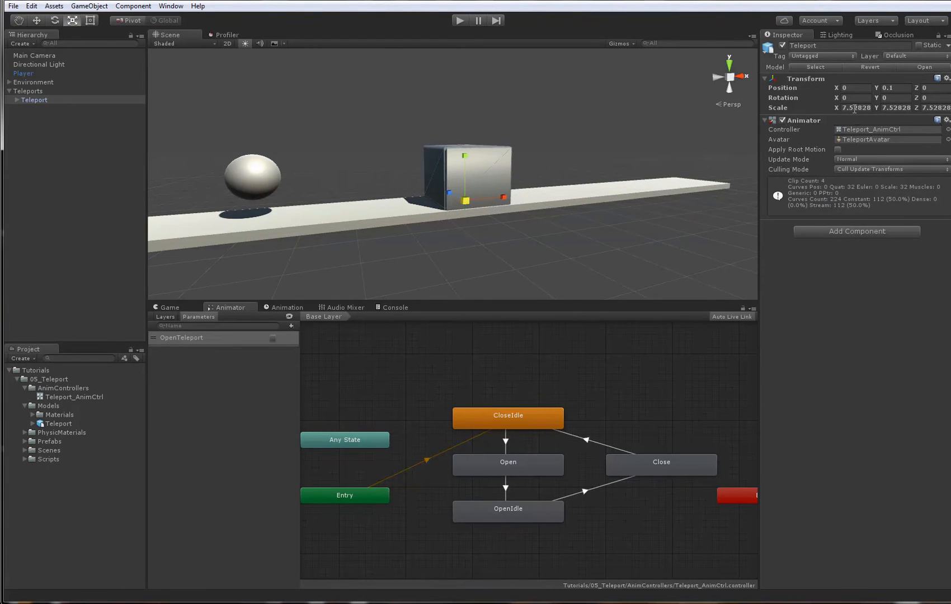
# - Set the Teleport object's scale to exactly 7.5 on X, Y and Z
pyautogui.write('7.5')
pyautogui.press('Tab')
pyautogui.write('7.5')
pyautogui.press('Tab')
pyautogui.write('7.5')
# - Adjust the Teleport's height to about Y 0.162 so the box rests on the platform surface
pyautogui.keyDown('alt'); pyautogui.moveTo(546, 238); pyautogui.dragTo(551, 273); pyautogui.keyUp('alt')
pyautogui.press('w')
pyautogui.scroll(3, 594, 243)
pyautogui.scroll(3, 548, 269)
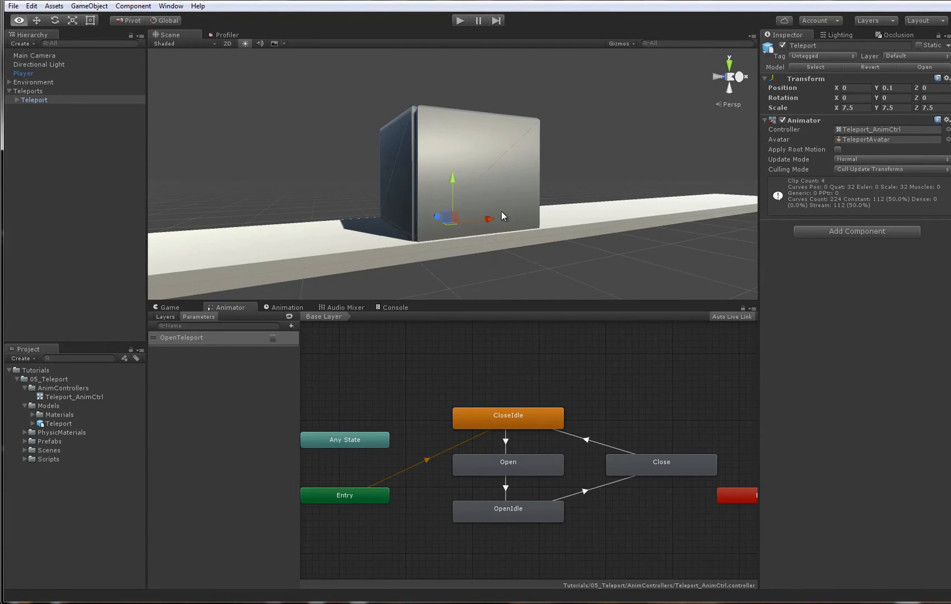
pyautogui.moveTo(455, 173); pyautogui.dragTo(467, 120)
pyautogui.scroll(3, 533, 184)
pyautogui.keyDown('alt'); pyautogui.moveTo(494, 194); pyautogui.dragTo(720, 236); pyautogui.keyUp('alt')
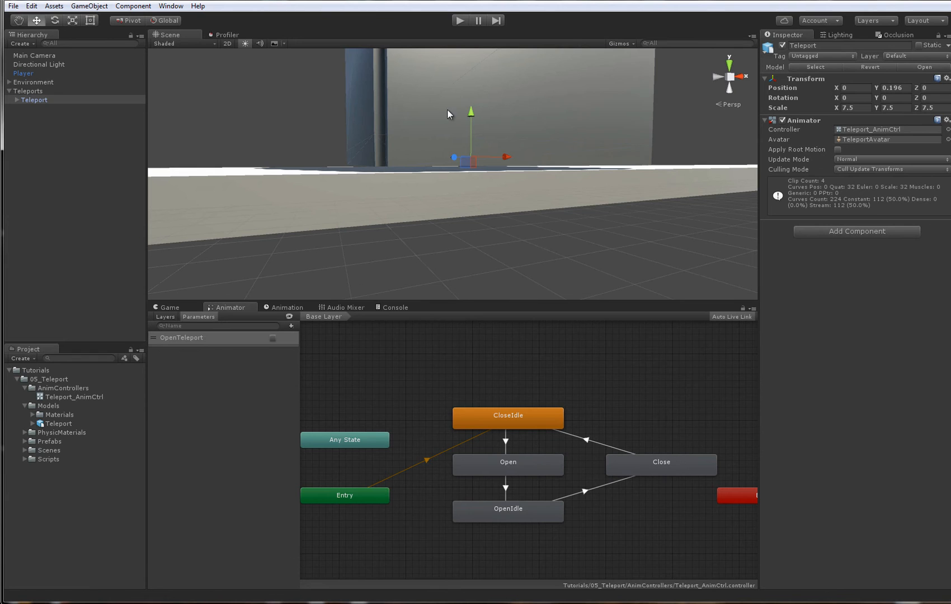
pyautogui.moveTo(472, 111)
pyautogui.mouseDown()
pyautogui.moveTo(475, 121)
pyautogui.moveTo(478, 112)
pyautogui.mouseUp()
pyautogui.scroll(-5, 459, 140)
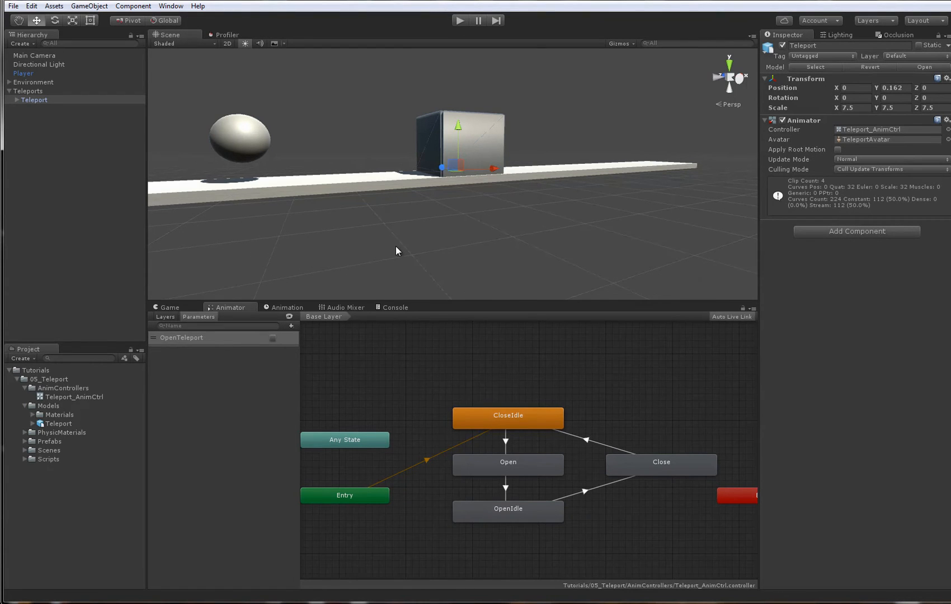
pyautogui.scroll(-2, 396, 250)
# - Examine the lambert1 and lambert2 materials in the model's Materials folder
pyautogui.click(33, 415)
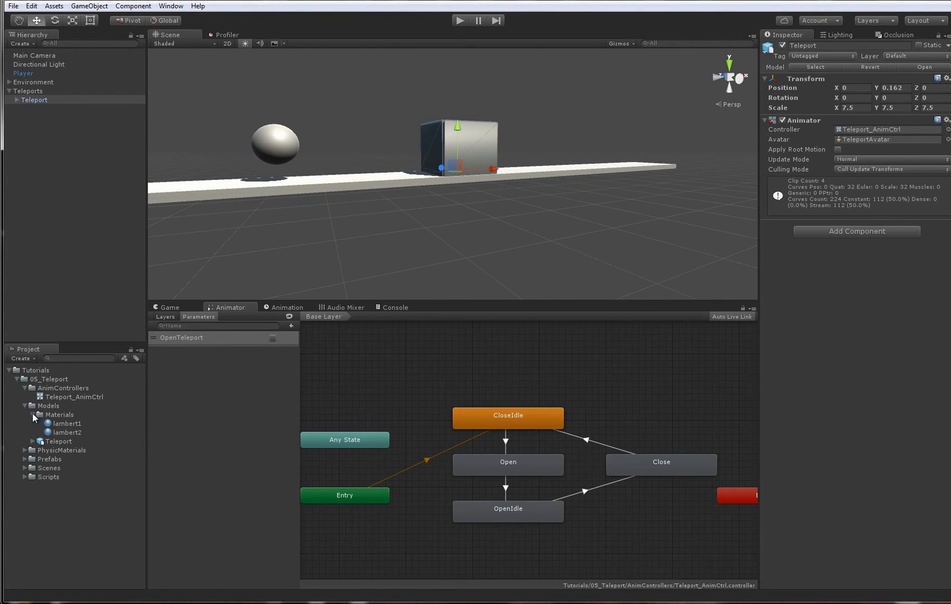
pyautogui.click(66, 425)
pyautogui.click(71, 431)
pyautogui.keyDown('alt'); pyautogui.moveTo(387, 112); pyautogui.dragTo(413, 146); pyautogui.keyUp('alt')
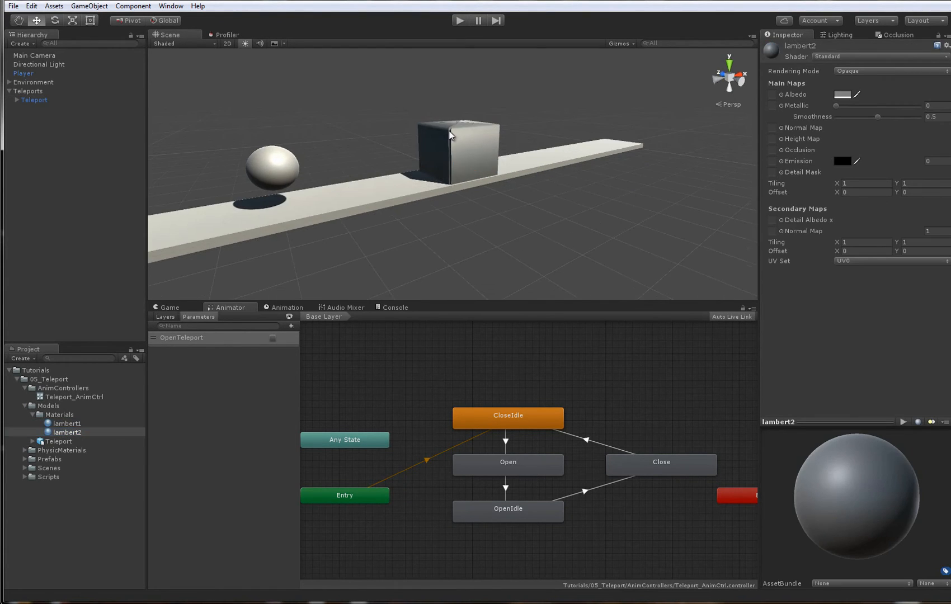
# - Select the box's polySurface5 wall, set the Albedo colour of its lambert2 material to red, and deselect it
pyautogui.click(449, 132)
pyautogui.click(442, 134)
pyautogui.keyDown('alt'); pyautogui.moveTo(504, 152); pyautogui.dragTo(507, 170, button='middle'); pyautogui.keyUp('alt')
pyautogui.keyDown('alt'); pyautogui.moveTo(508, 170); pyautogui.dragTo(642, 225, button='right'); pyautogui.keyUp('alt')
pyautogui.click(802, 271)
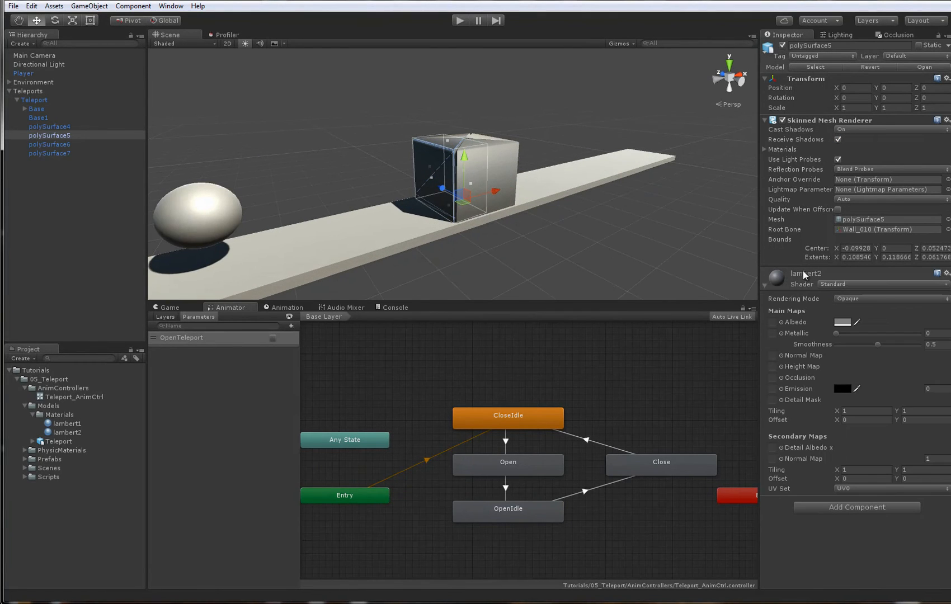
pyautogui.click(842, 322)
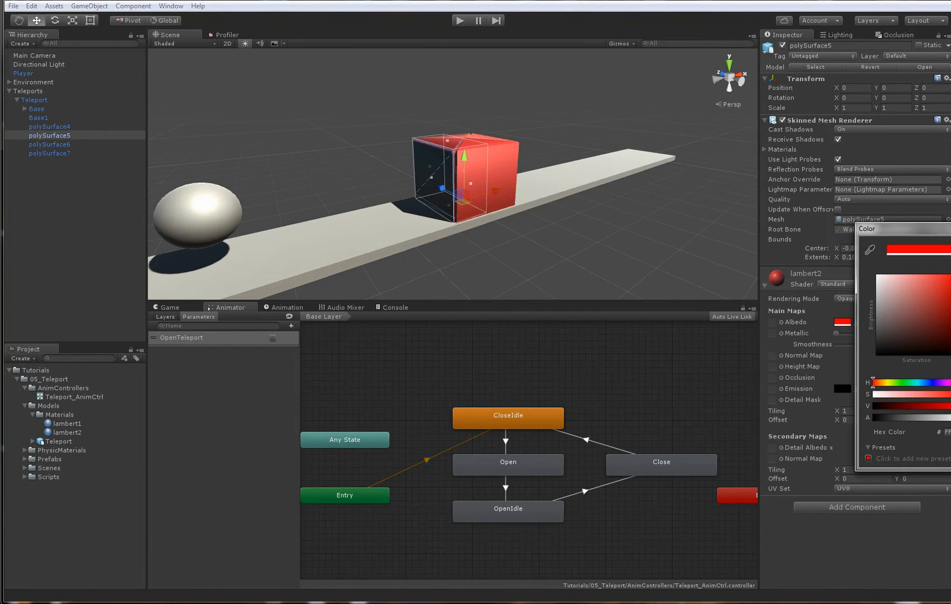
pyautogui.click(488, 64)
pyautogui.moveTo(428, 160)
pyautogui.keyDown('alt'); pyautogui.mouseDown()
pyautogui.moveTo(323, 150)
pyautogui.moveTo(423, 172)
pyautogui.mouseUp(); pyautogui.keyUp('alt')
pyautogui.keyDown('alt'); pyautogui.moveTo(422, 171); pyautogui.dragTo(489, 169, button='right'); pyautogui.keyUp('alt')
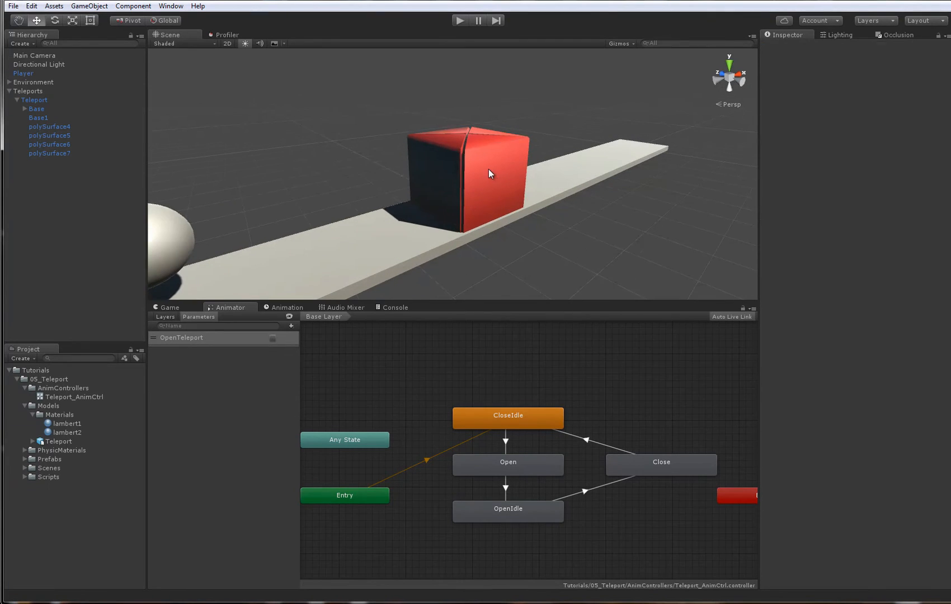
# - Switch Normals from Import to Calculate in the Teleport model's import settings and apply the change
pyautogui.scroll(3, 488, 170)
pyautogui.click(489, 171)
pyautogui.click(47, 442)
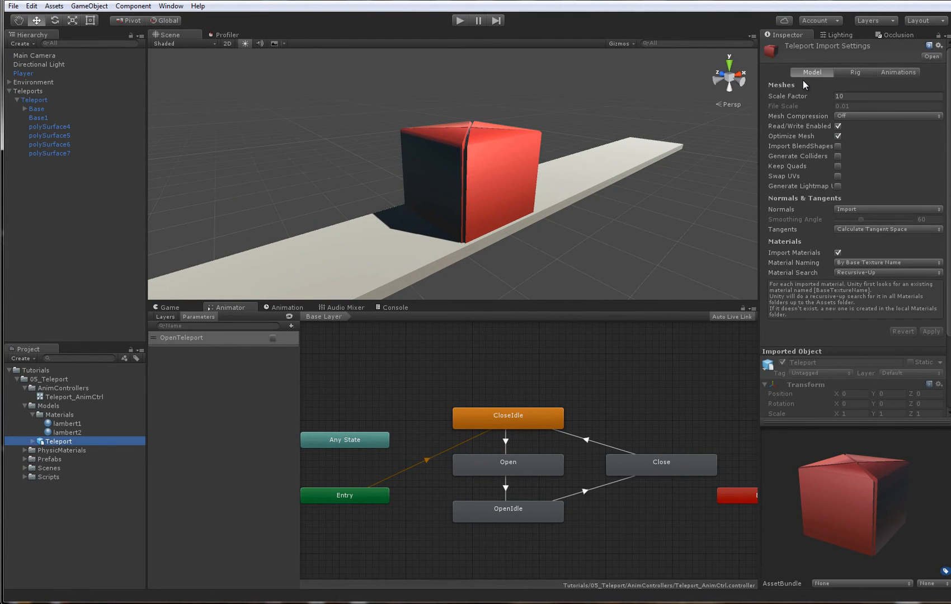
pyautogui.keyDown('alt'); pyautogui.moveTo(627, 216); pyautogui.dragTo(370, 246); pyautogui.keyUp('alt')
pyautogui.click(859, 210)
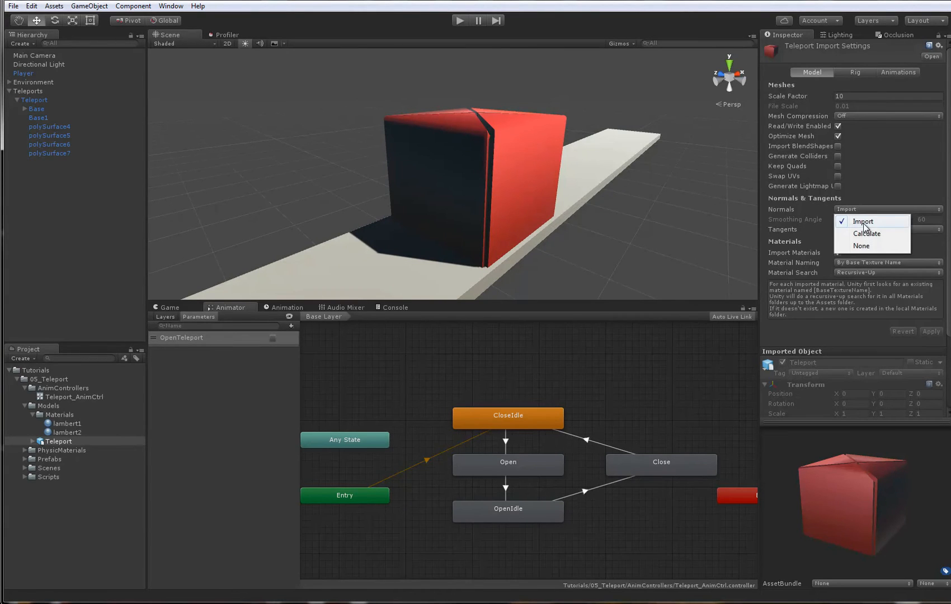
pyautogui.click(864, 233)
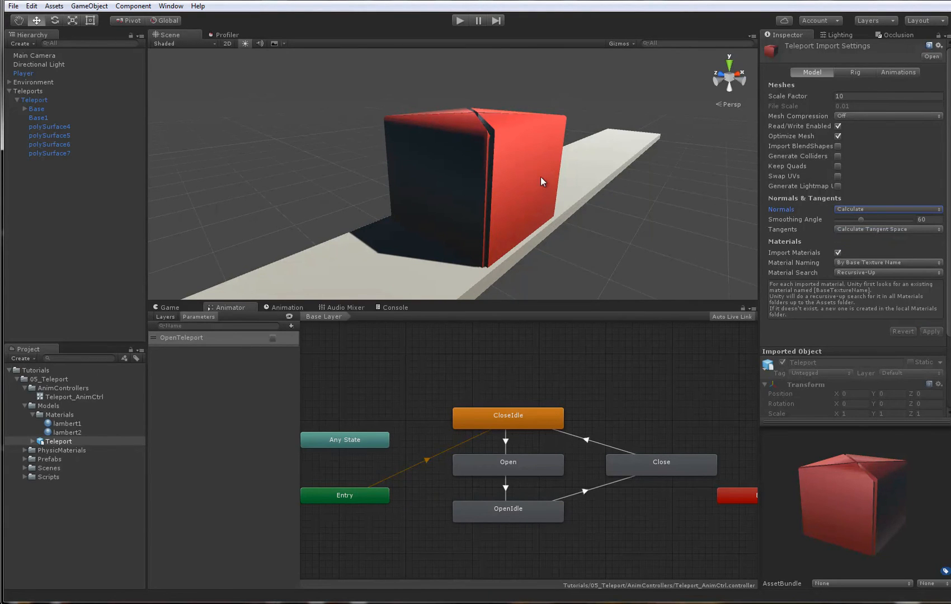
# - Set the Ambient Intensity in the scene's environment lighting to 1
pyautogui.keyDown('alt'); pyautogui.moveTo(540, 181); pyautogui.dragTo(557, 224); pyautogui.keyUp('alt')
pyautogui.moveTo(406, 225)
pyautogui.keyDown('alt'); pyautogui.mouseDown()
pyautogui.moveTo(697, 250)
pyautogui.moveTo(558, 230)
pyautogui.moveTo(189, 251)
pyautogui.moveTo(434, 243)
pyautogui.moveTo(619, 253)
pyautogui.moveTo(416, 225)
pyautogui.mouseUp(); pyautogui.keyUp('alt')
pyautogui.keyDown('alt'); pyautogui.moveTo(417, 225); pyautogui.dragTo(268, 219, button='right'); pyautogui.keyUp('alt')
pyautogui.keyDown('alt'); pyautogui.moveTo(478, 214); pyautogui.dragTo(587, 250); pyautogui.keyUp('alt')
pyautogui.keyDown('alt'); pyautogui.moveTo(586, 250); pyautogui.dragTo(832, 26, button='right'); pyautogui.keyUp('alt')
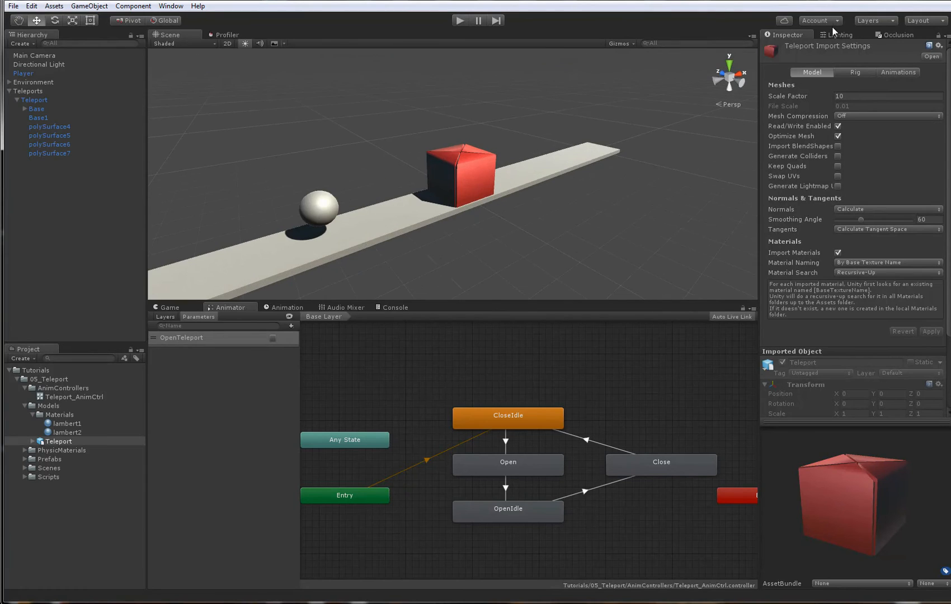
pyautogui.click(836, 34)
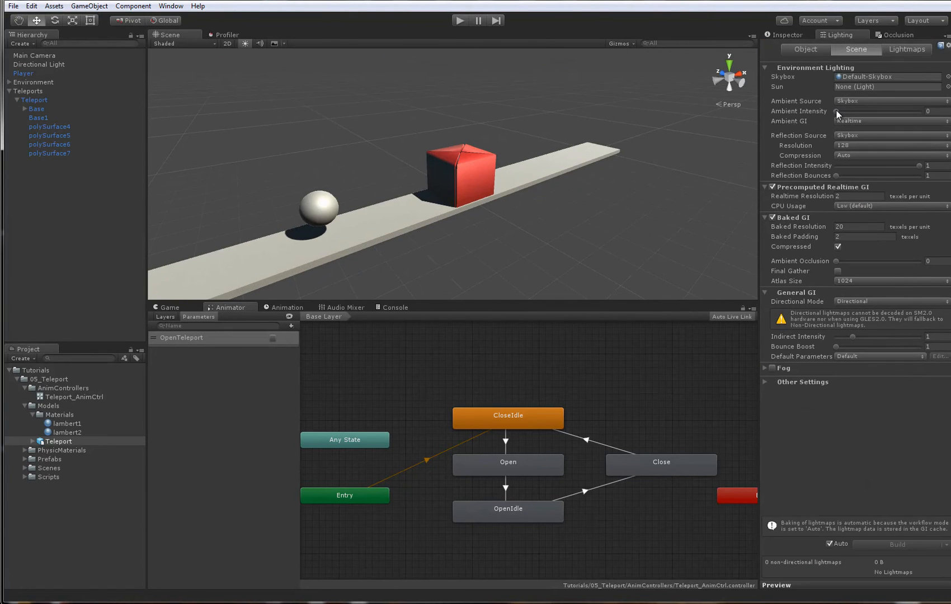
pyautogui.moveTo(837, 110); pyautogui.dragTo(844, 112)
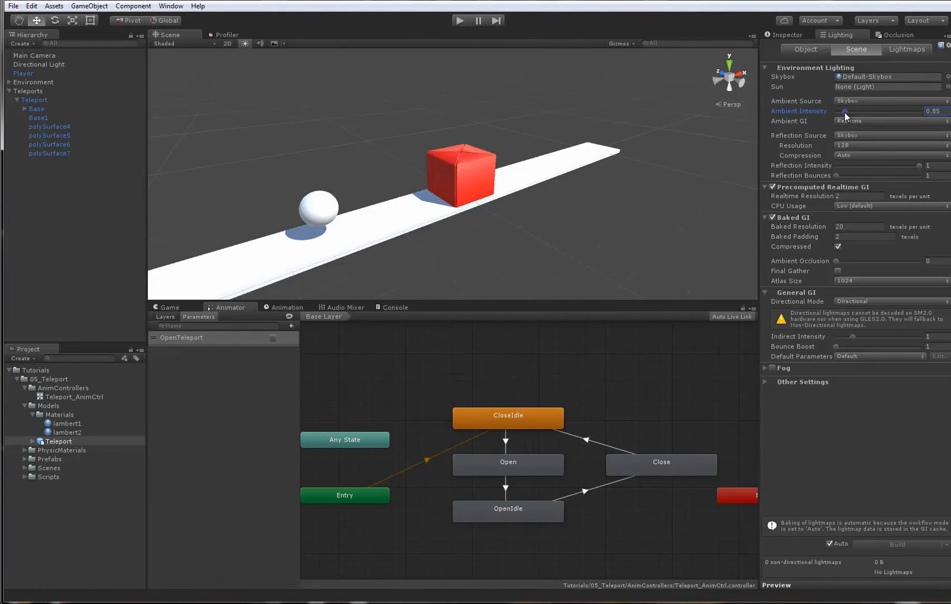
pyautogui.click(932, 111)
pyautogui.write('1')
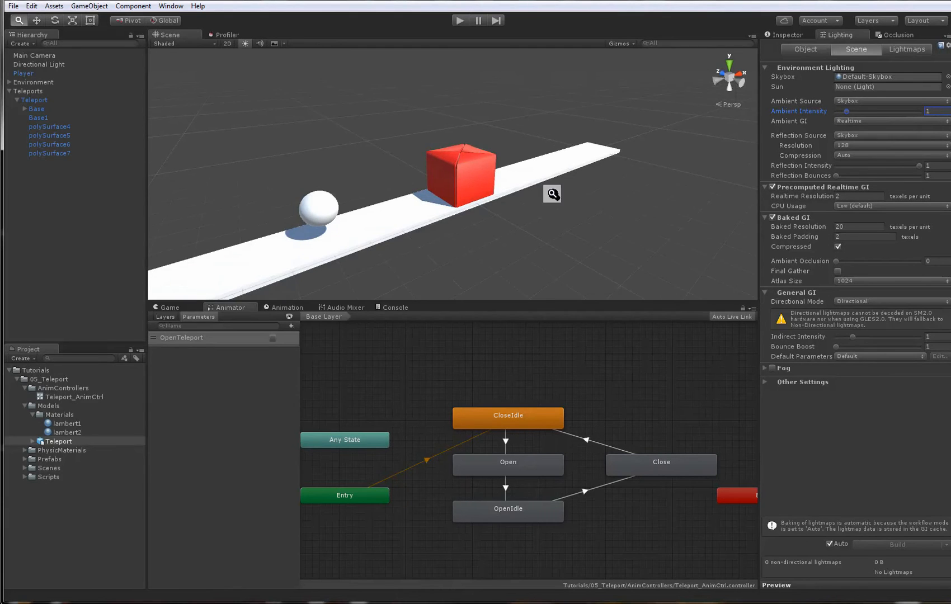
# - Lower the Directional Light's Intensity to 0.65 and deselect the light
pyautogui.keyDown('alt'); pyautogui.moveTo(553, 194); pyautogui.dragTo(616, 208, button='right'); pyautogui.keyUp('alt')
pyautogui.keyDown('alt'); pyautogui.moveTo(616, 208); pyautogui.dragTo(660, 259); pyautogui.keyUp('alt')
pyautogui.click(654, 212)
pyautogui.keyDown('alt'); pyautogui.moveTo(660, 259); pyautogui.dragTo(275, 145, button='right'); pyautogui.keyUp('alt')
pyautogui.click(35, 66)
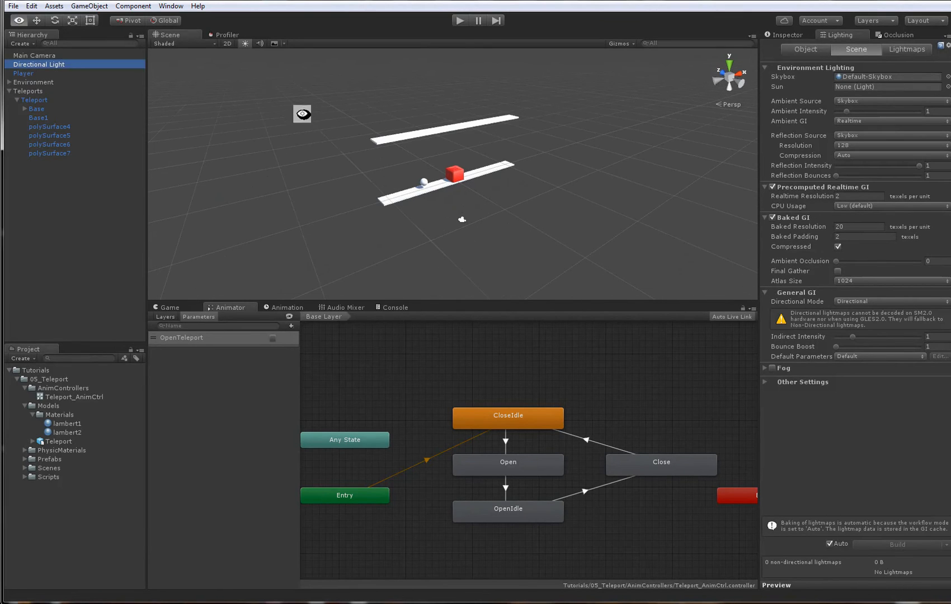
pyautogui.keyDown('alt'); pyautogui.moveTo(298, 108); pyautogui.dragTo(789, 117, button='right'); pyautogui.keyUp('alt')
pyautogui.click(794, 37)
pyautogui.keyDown('alt'); pyautogui.moveTo(418, 92); pyautogui.dragTo(818, 163, button='right'); pyautogui.keyUp('alt')
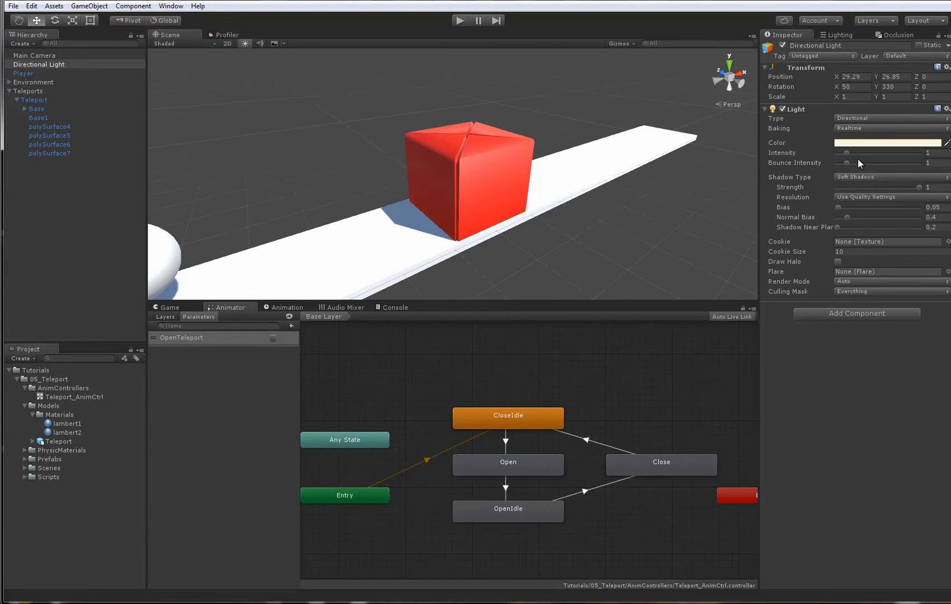
pyautogui.moveTo(846, 154); pyautogui.dragTo(843, 158)
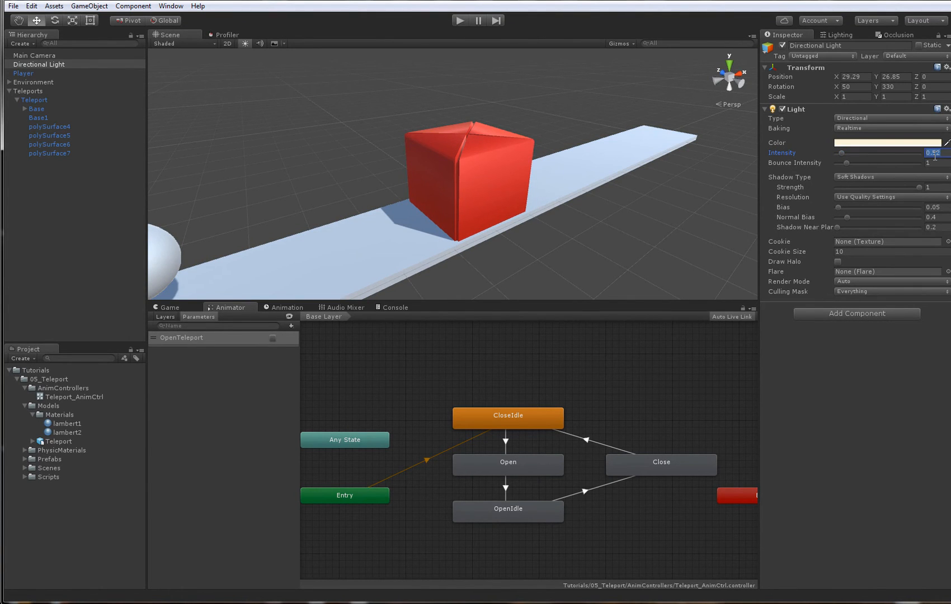
pyautogui.write('.65')
pyautogui.keyDown('alt'); pyautogui.moveTo(441, 196); pyautogui.dragTo(564, 174); pyautogui.keyUp('alt')
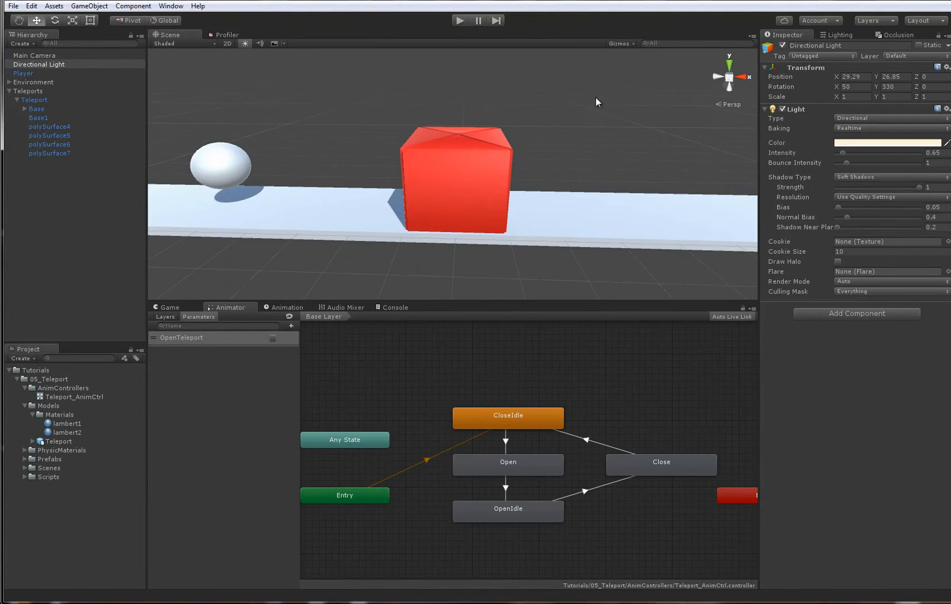
pyautogui.scroll(-3, 596, 99)
pyautogui.click(97, 321)
# - Enlarge the Game view, run the scene, and move and jump the player ball around the red box
pyautogui.click(163, 308)
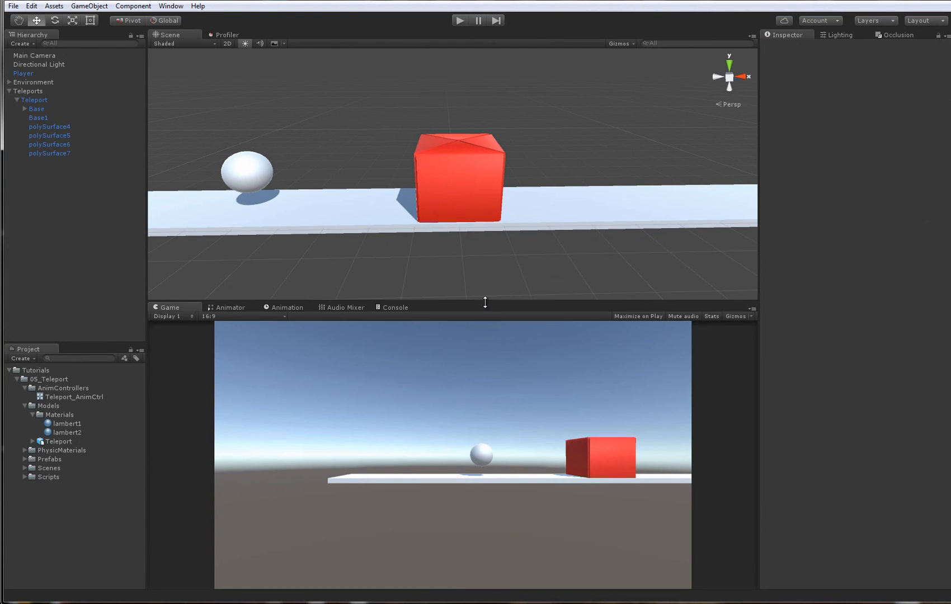
pyautogui.moveTo(485, 302); pyautogui.dragTo(465, 230)
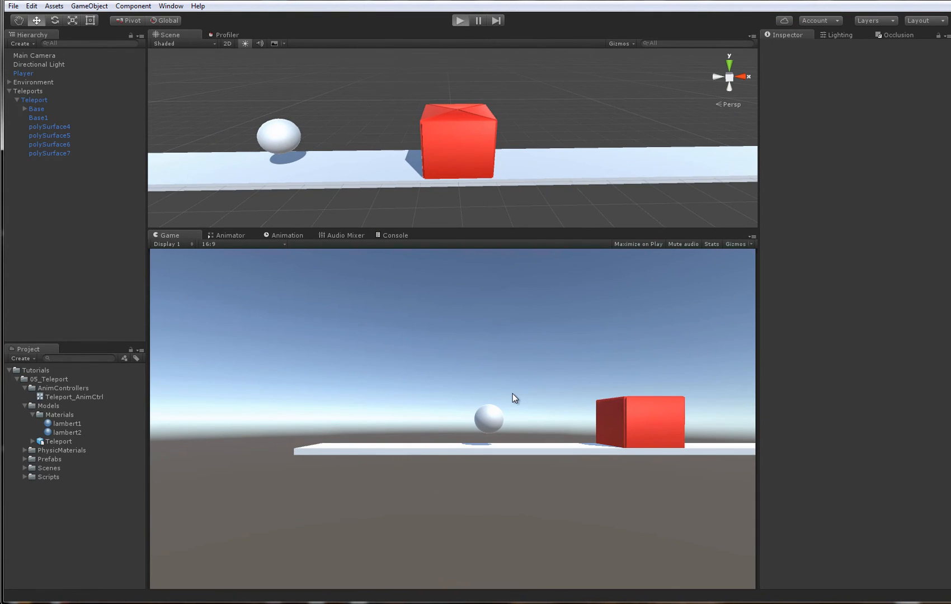
pyautogui.hotkey('ctrl', 'p')
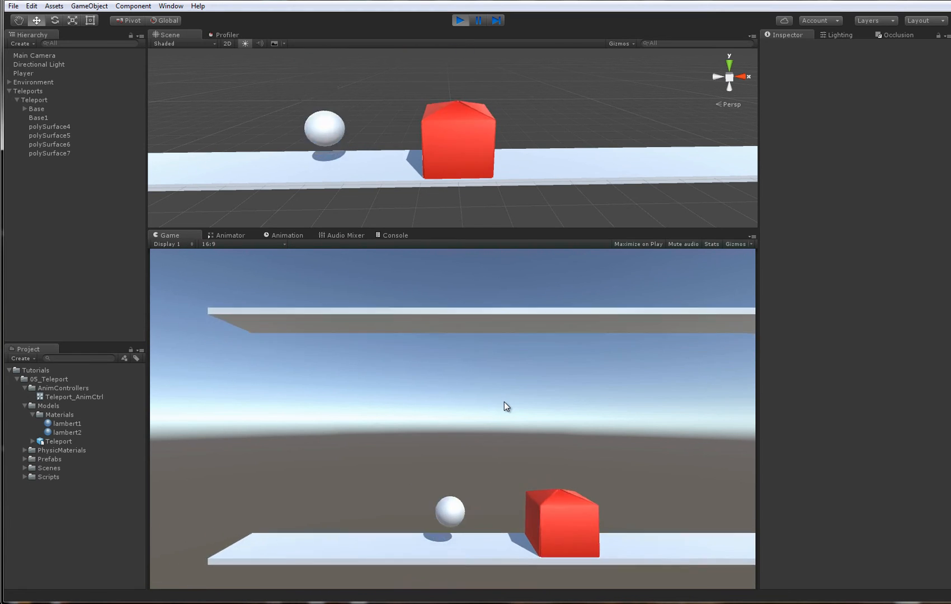
pyautogui.press('Left')
pyautogui.press('space')
pyautogui.press('Right')
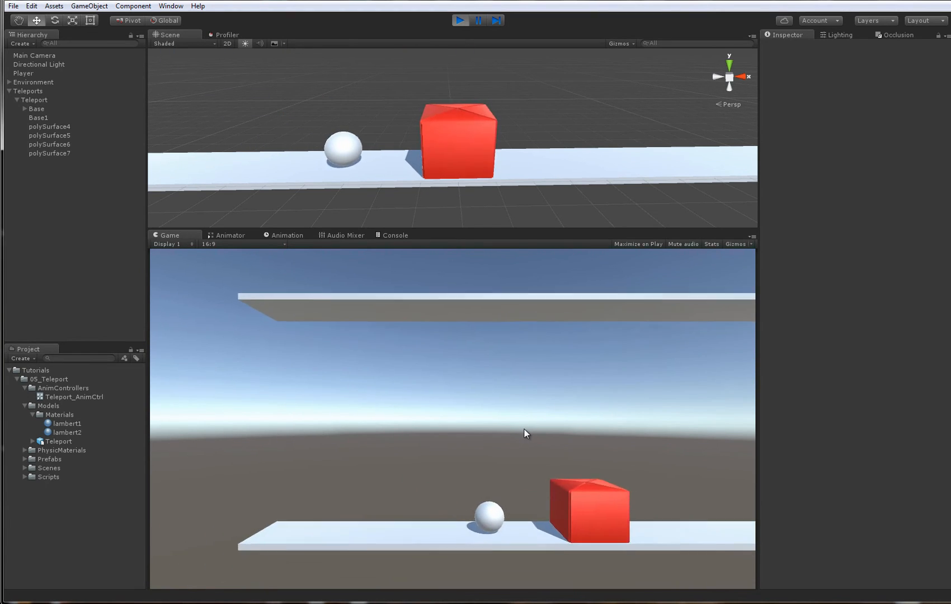
pyautogui.press('Left')
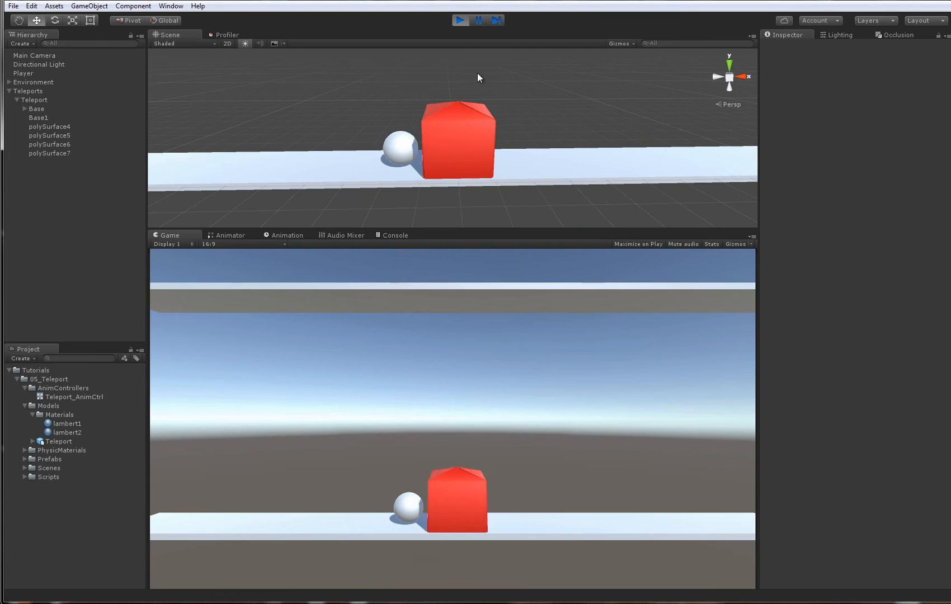
# - Collapse the Teleport object's children, frame it in the scene, and show its running state machine in the Animator
pyautogui.keyDown('alt'); pyautogui.moveTo(482, 160); pyautogui.dragTo(582, 165); pyautogui.keyUp('alt')
pyautogui.click(479, 134)
pyautogui.keyDown('alt'); pyautogui.moveTo(479, 134); pyautogui.dragTo(560, 168); pyautogui.keyUp('alt')
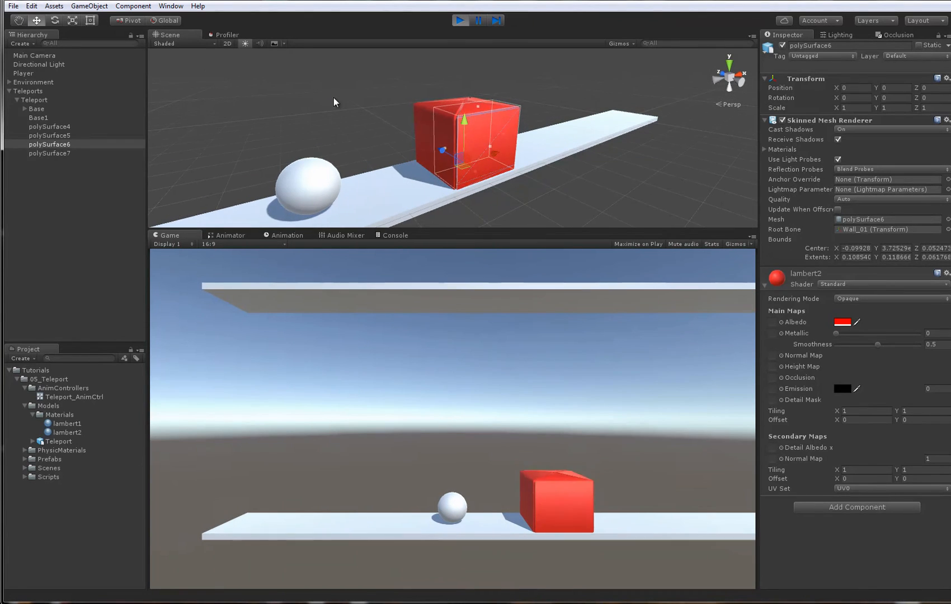
pyautogui.click(17, 100)
pyautogui.click(16, 92)
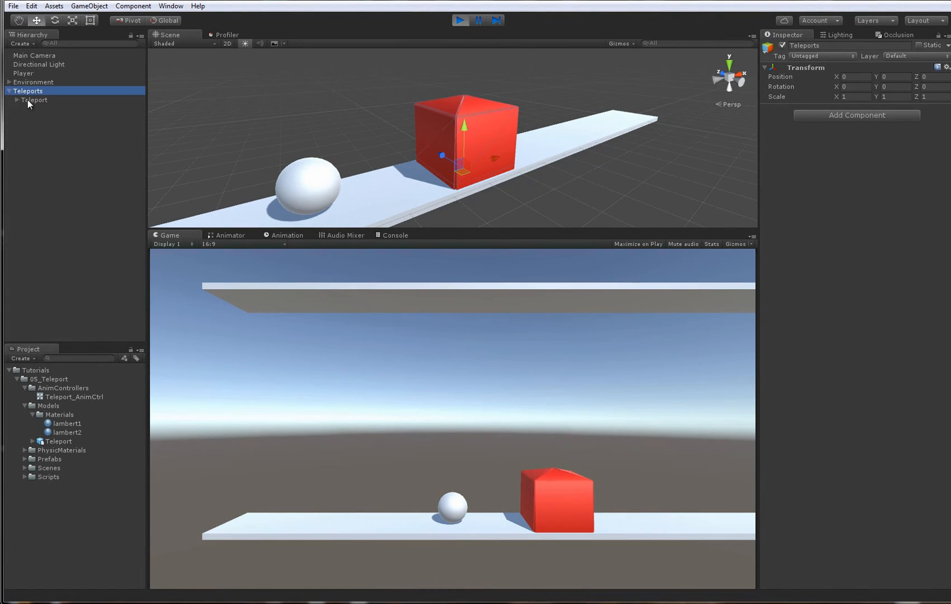
pyautogui.doubleClick(29, 101)
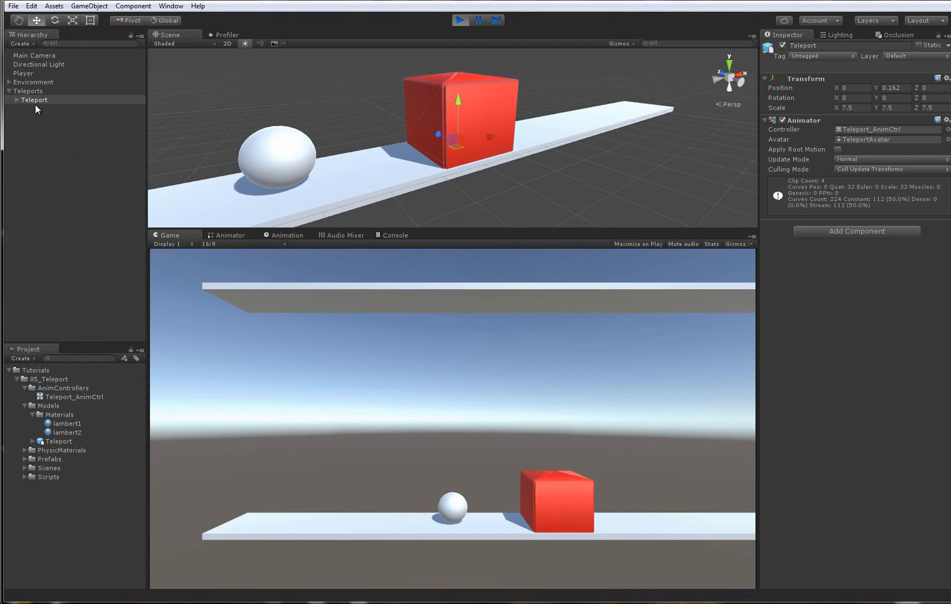
pyautogui.click(220, 236)
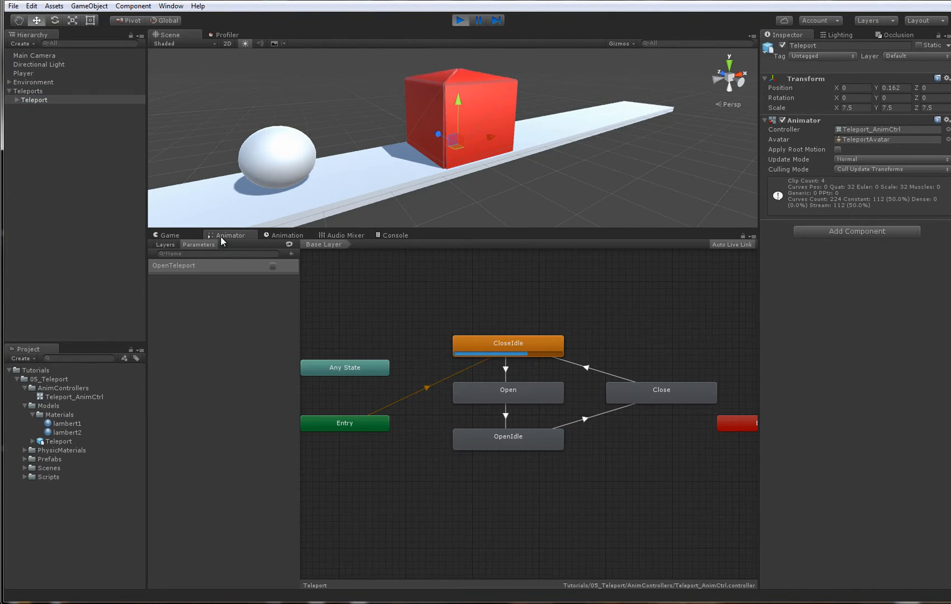
# - Switch the OpenTeleport parameter on and off several times to test the box's open and close animations, and stop play mode
pyautogui.click(272, 266)
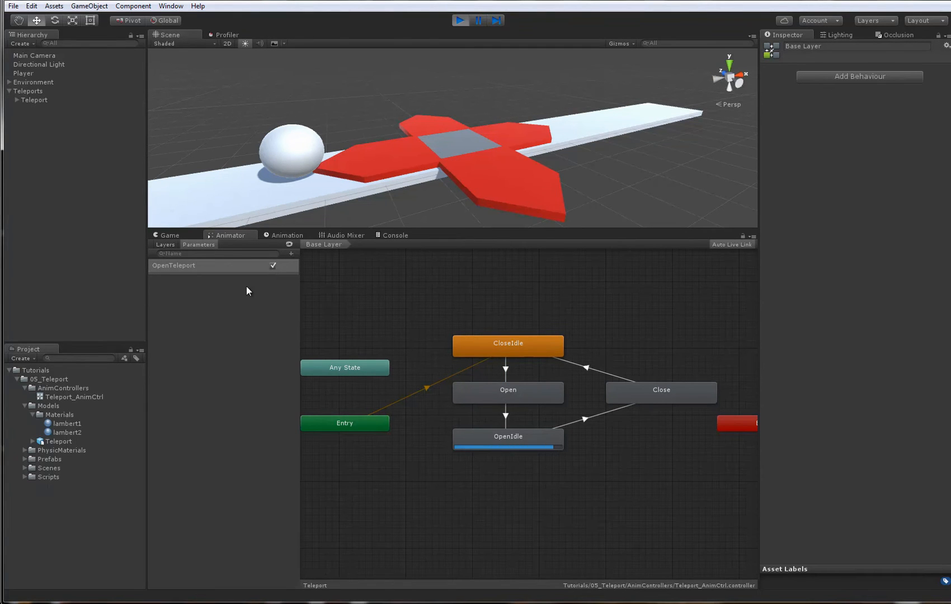
pyautogui.click(271, 267)
pyautogui.keyDown('alt'); pyautogui.moveTo(482, 130); pyautogui.dragTo(484, 169); pyautogui.keyUp('alt')
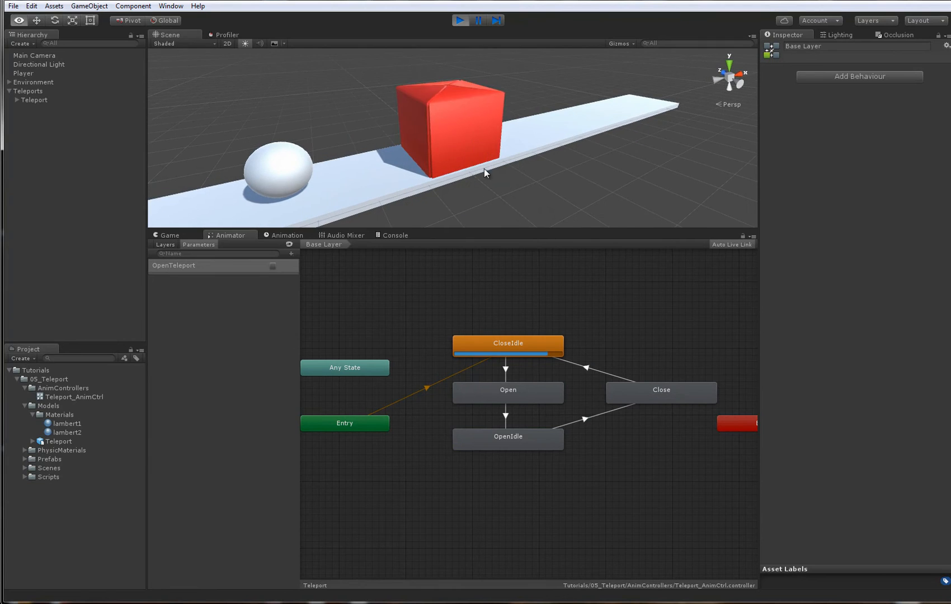
pyautogui.click(272, 267)
pyautogui.click(272, 267)
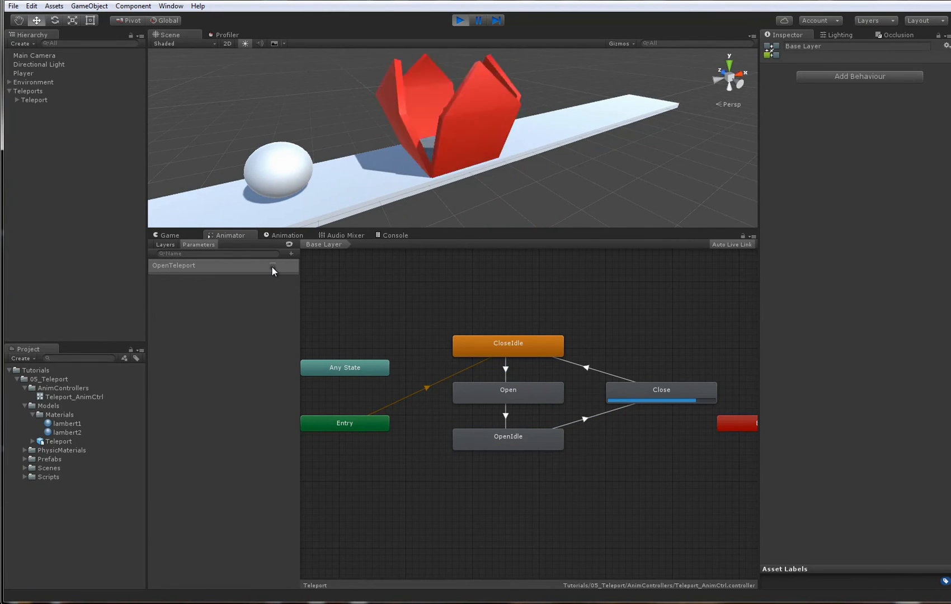
pyautogui.click(272, 267)
pyautogui.click(272, 267)
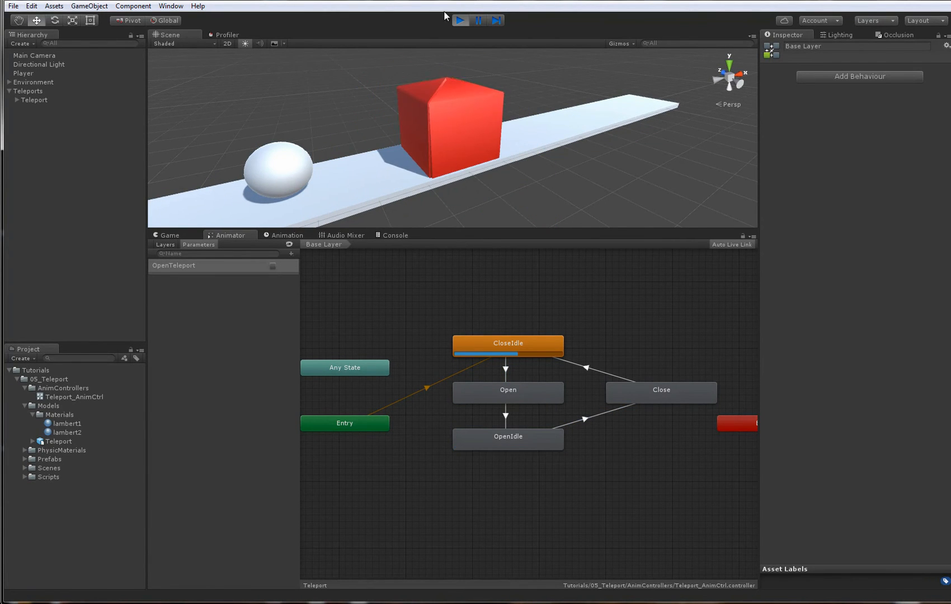
pyautogui.click(457, 20)
# - Enlarge the Scene view over the Game view and collapse the Models and AnimControllers folders in the project
pyautogui.keyDown('alt'); pyautogui.moveTo(509, 100); pyautogui.dragTo(394, 103, button='right'); pyautogui.keyUp('alt')
pyautogui.click(394, 104)
pyautogui.keyDown('alt'); pyautogui.moveTo(403, 91); pyautogui.dragTo(431, 111); pyautogui.keyUp('alt')
pyautogui.keyDown('alt'); pyautogui.moveTo(431, 112); pyautogui.dragTo(508, 157, button='right'); pyautogui.keyUp('alt')
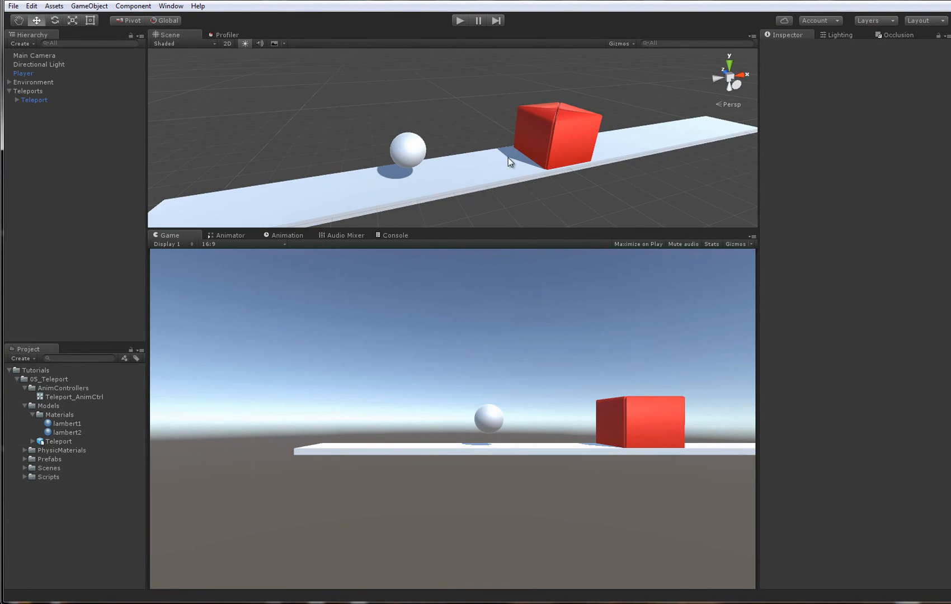
pyautogui.keyDown('alt'); pyautogui.moveTo(508, 158); pyautogui.dragTo(540, 153); pyautogui.keyUp('alt')
pyautogui.keyDown('alt'); pyautogui.moveTo(540, 153); pyautogui.dragTo(517, 193, button='right'); pyautogui.keyUp('alt')
pyautogui.moveTo(512, 231); pyautogui.dragTo(512, 416)
pyautogui.keyDown('alt'); pyautogui.moveTo(544, 253); pyautogui.dragTo(510, 283); pyautogui.keyUp('alt')
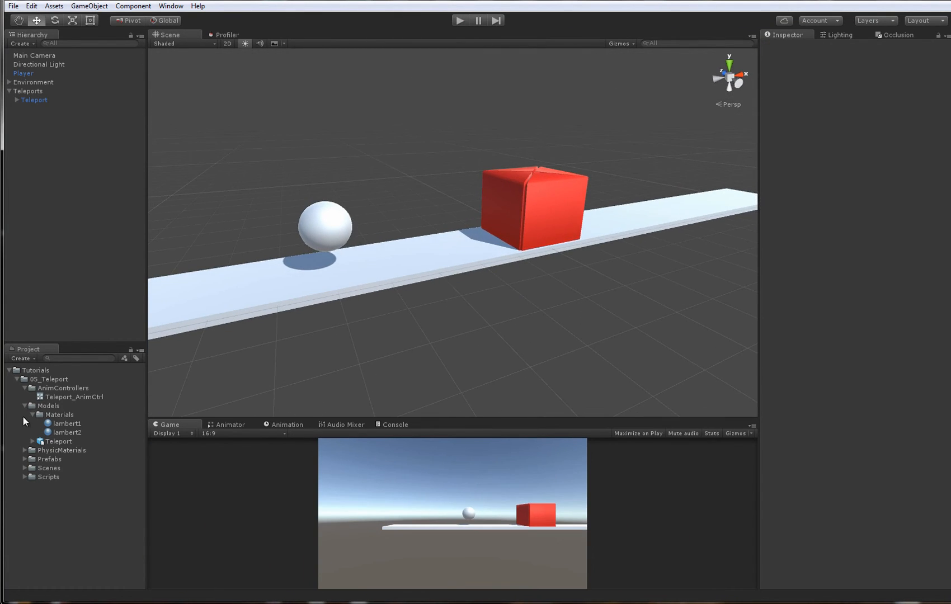
pyautogui.click(26, 406)
pyautogui.doubleClick(27, 387)
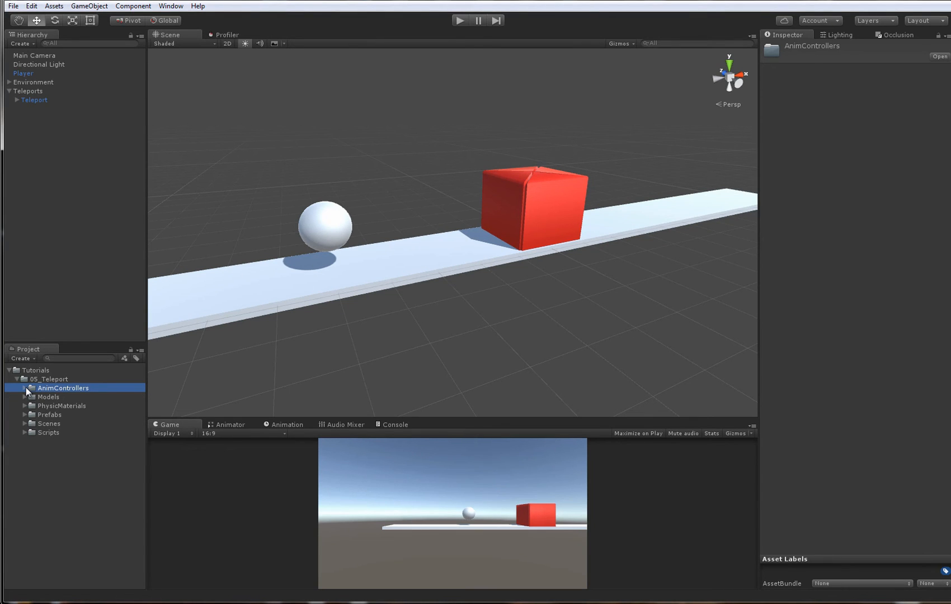
# - Save the Teleport object as a prefab in the project's Prefabs folder
pyautogui.click(521, 192)
pyautogui.press('f')
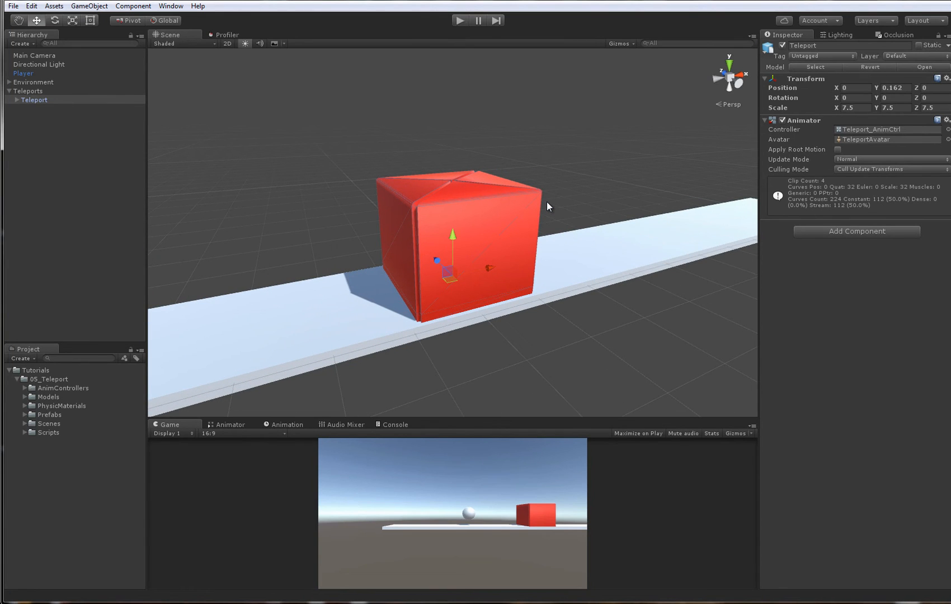
pyautogui.keyDown('alt'); pyautogui.moveTo(458, 170); pyautogui.dragTo(448, 264, button='right'); pyautogui.keyUp('alt')
pyautogui.click(33, 101)
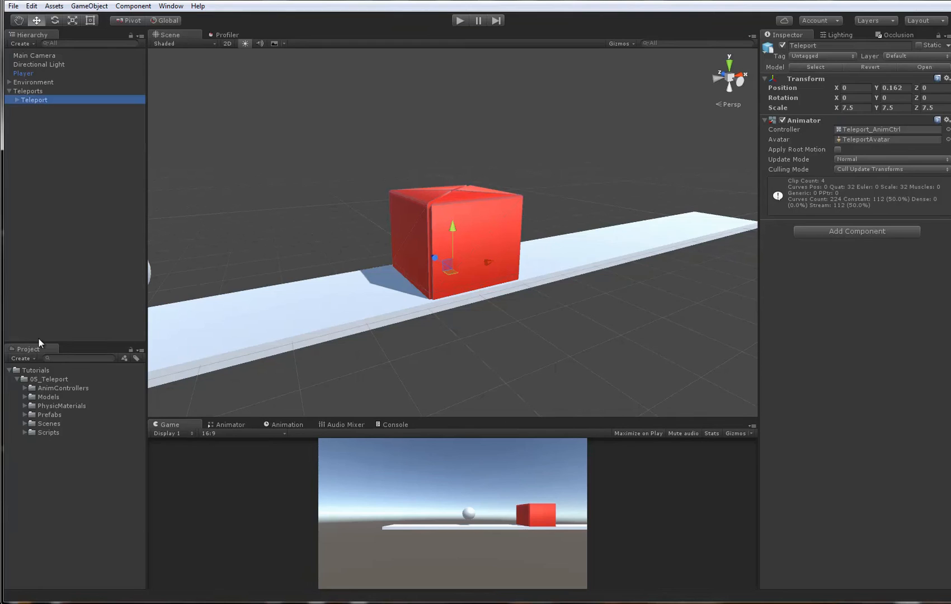
pyautogui.click(24, 414)
pyautogui.click(24, 416)
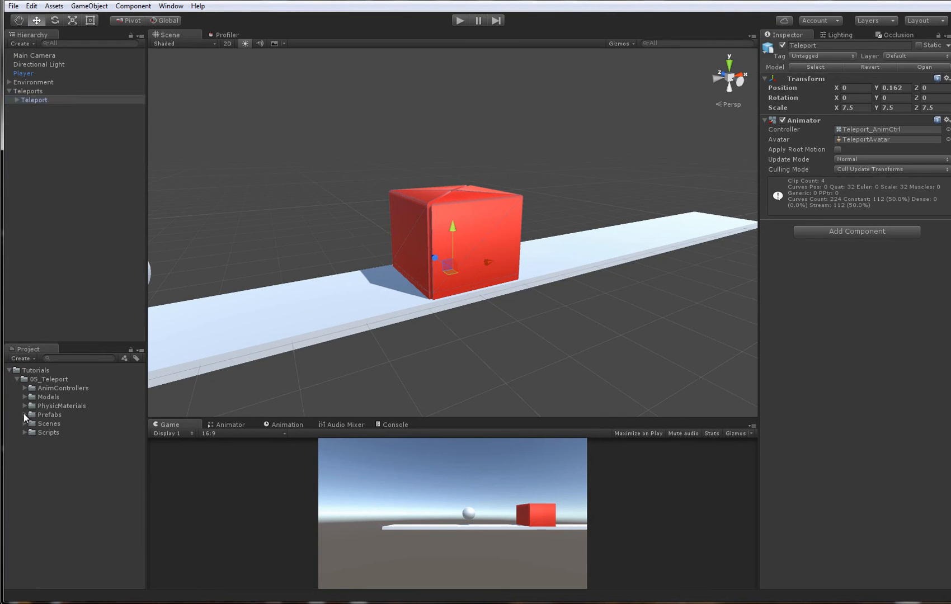
pyautogui.moveTo(38, 101); pyautogui.dragTo(60, 413)
# - Add a Box Collider component to the Teleport object
pyautogui.keyDown('alt'); pyautogui.moveTo(501, 230); pyautogui.dragTo(548, 283); pyautogui.keyUp('alt')
pyautogui.click(486, 265)
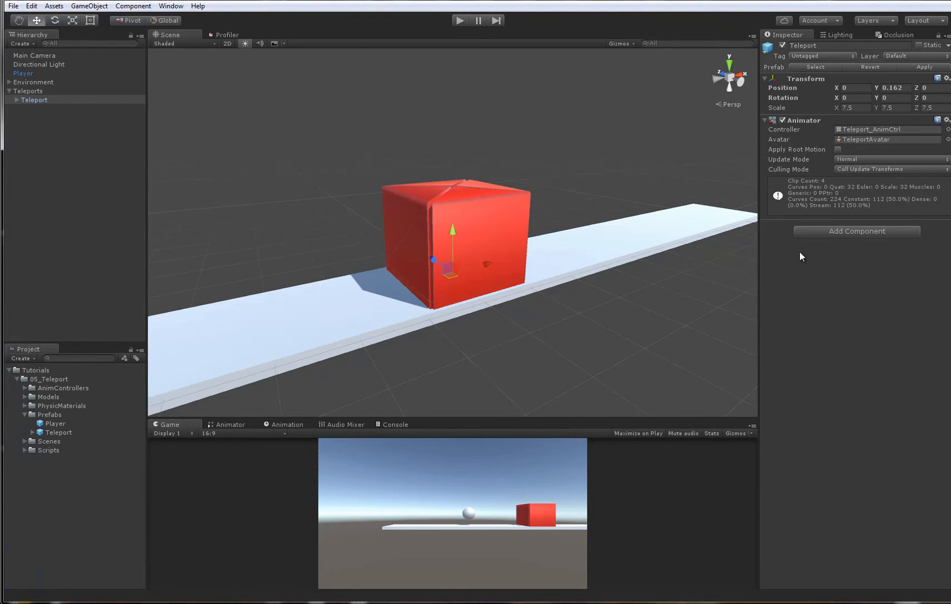
pyautogui.click(825, 230)
pyautogui.click(842, 298)
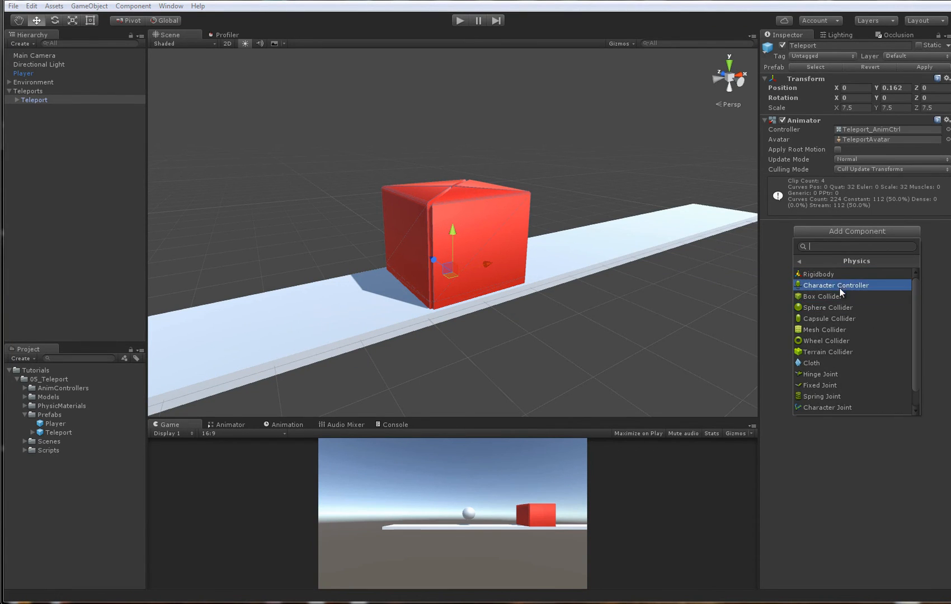
pyautogui.click(838, 296)
# - Set the Teleport Box Collider's size to 0.25 on X, Y and Z
pyautogui.keyDown('alt'); pyautogui.moveTo(584, 247); pyautogui.dragTo(476, 246, button='right'); pyautogui.keyUp('alt')
pyautogui.keyDown('alt'); pyautogui.moveTo(476, 247); pyautogui.dragTo(498, 247); pyautogui.keyUp('alt')
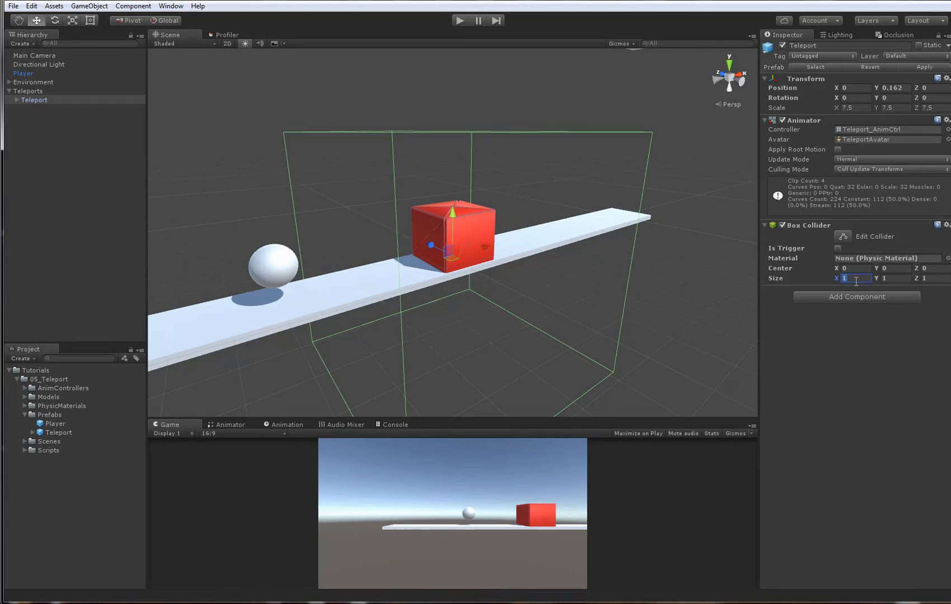
pyautogui.write('.25')
pyautogui.press('Tab')
pyautogui.write('.25')
pyautogui.press('Tab')
pyautogui.write('.25')
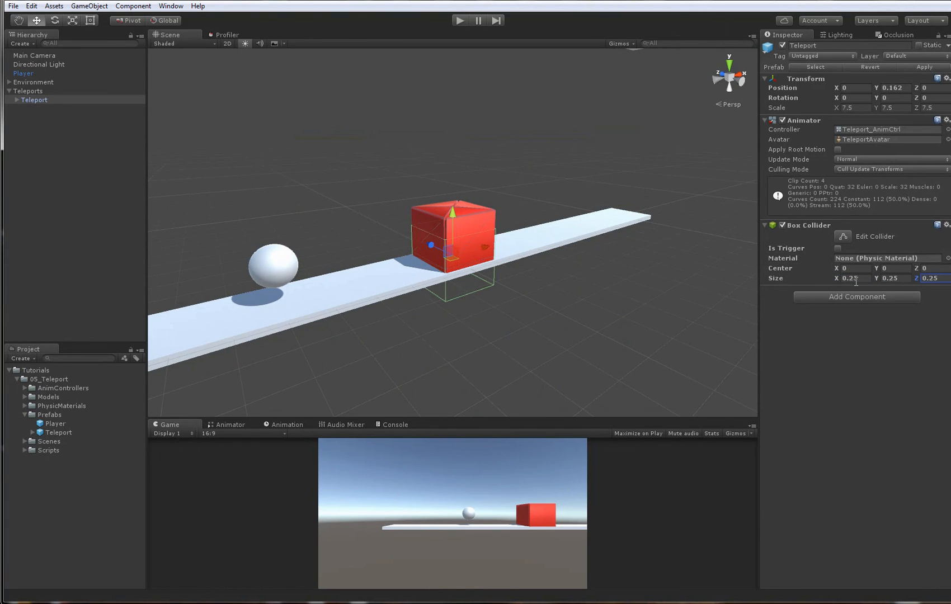
# - Raise the Teleport Box Collider's center to 0.1 on Y and check its fit around the red box
pyautogui.keyDown('alt'); pyautogui.moveTo(485, 250); pyautogui.dragTo(486, 298); pyautogui.keyUp('alt')
pyautogui.click(895, 269)
pyautogui.write('.1')
pyautogui.scroll(7, 610, 260)
pyautogui.scroll(-3, 455, 299)
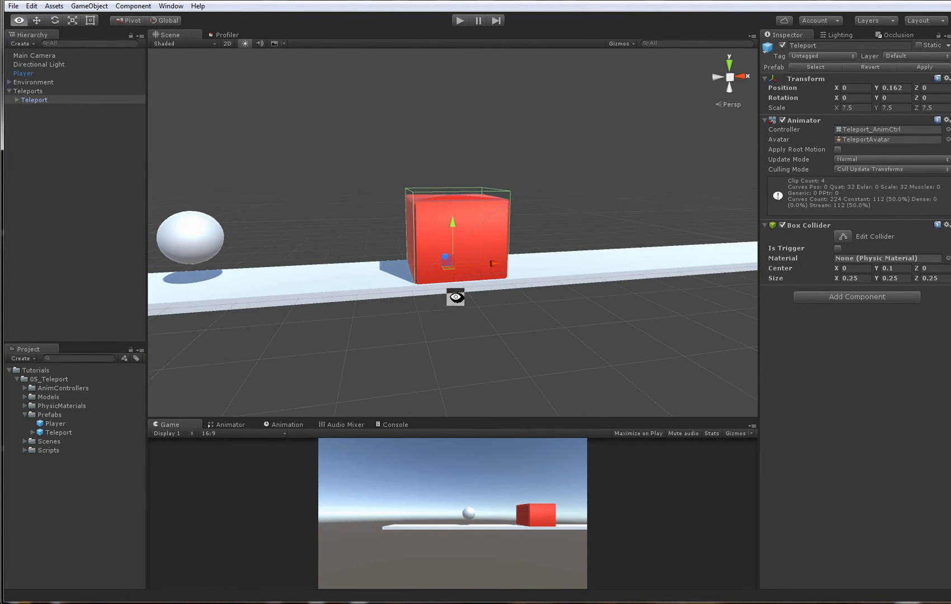
# - Run the scene, jump the player ball onto the red box to test its collider, and stop play mode
pyautogui.click(464, 22)
pyautogui.press('d')
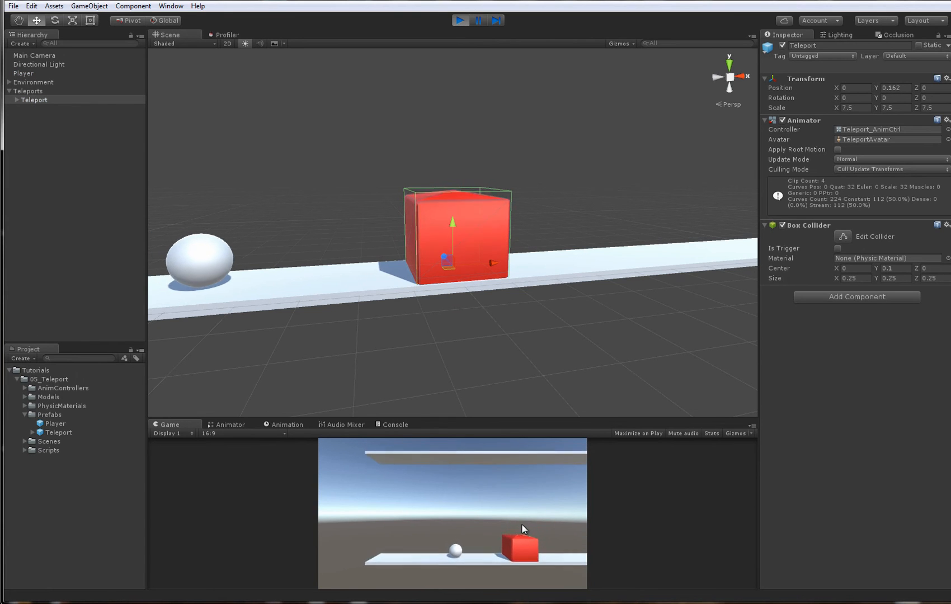
pyautogui.press('space')
pyautogui.press('d')
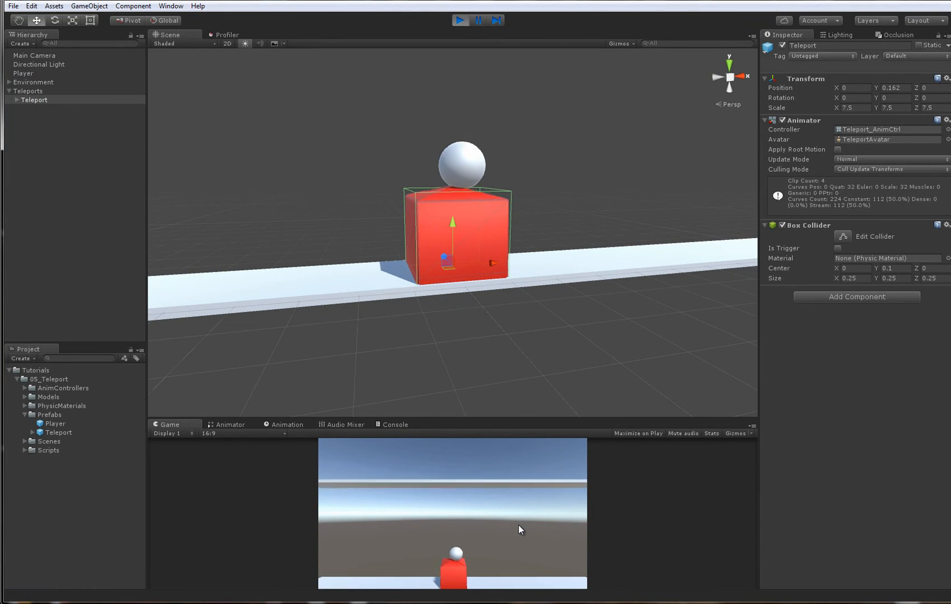
pyautogui.press('a')
pyautogui.click(459, 19)
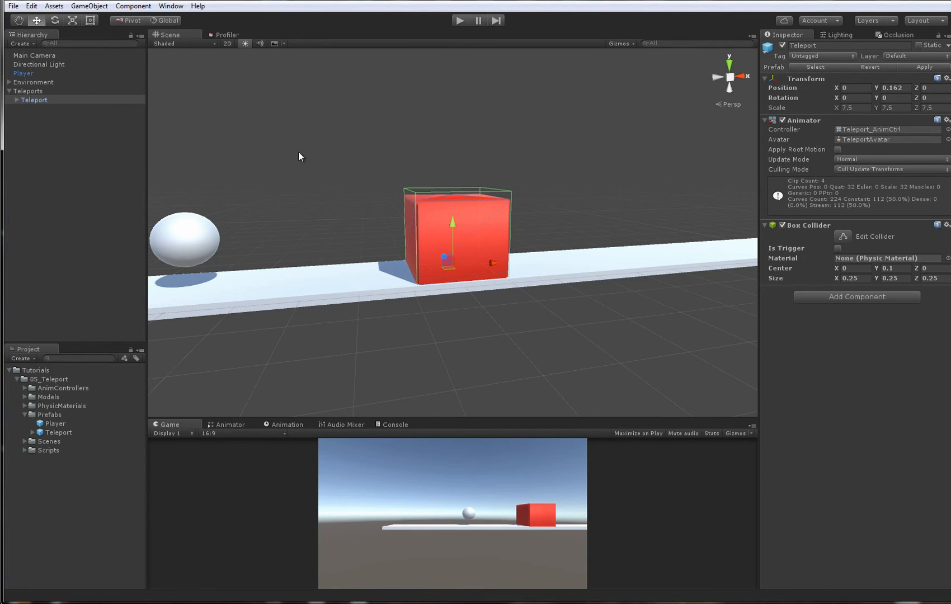
# - Create an empty child object under Teleport and name it TeleportPosition
pyautogui.keyDown('alt'); pyautogui.moveTo(397, 146); pyautogui.dragTo(358, 179); pyautogui.keyUp('alt')
pyautogui.click(550, 169)
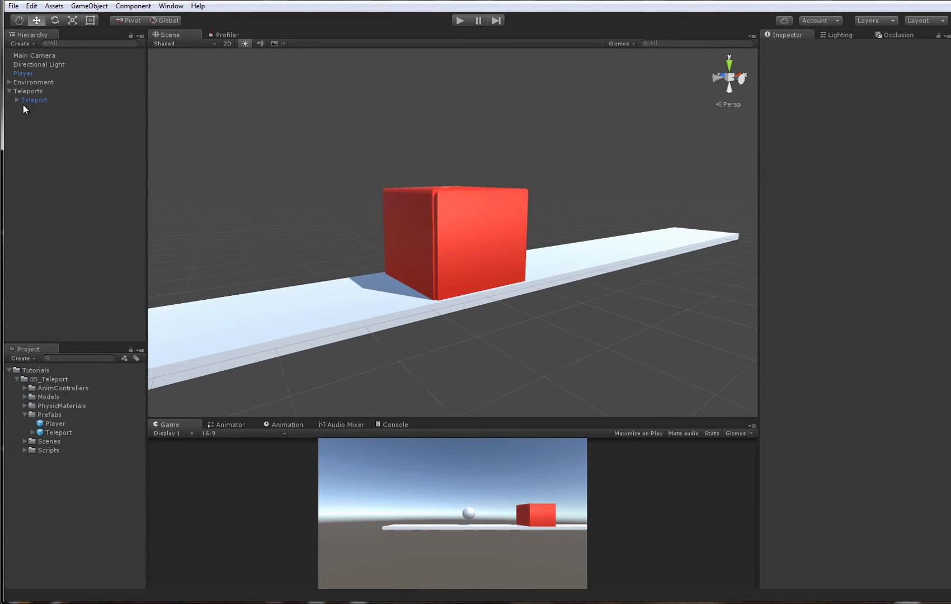
pyautogui.click(27, 99)
pyautogui.rightClick(27, 99)
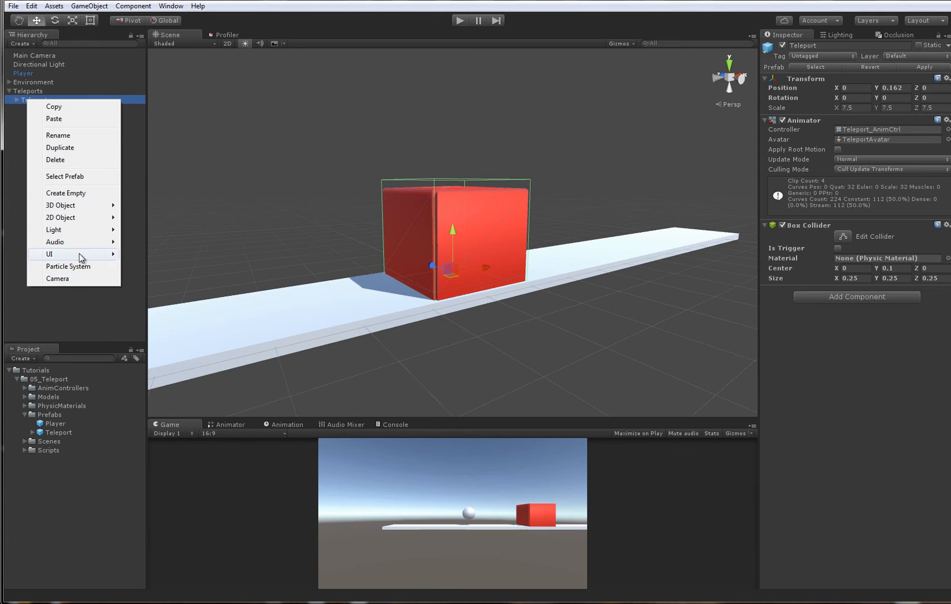
pyautogui.click(71, 193)
pyautogui.click(51, 162)
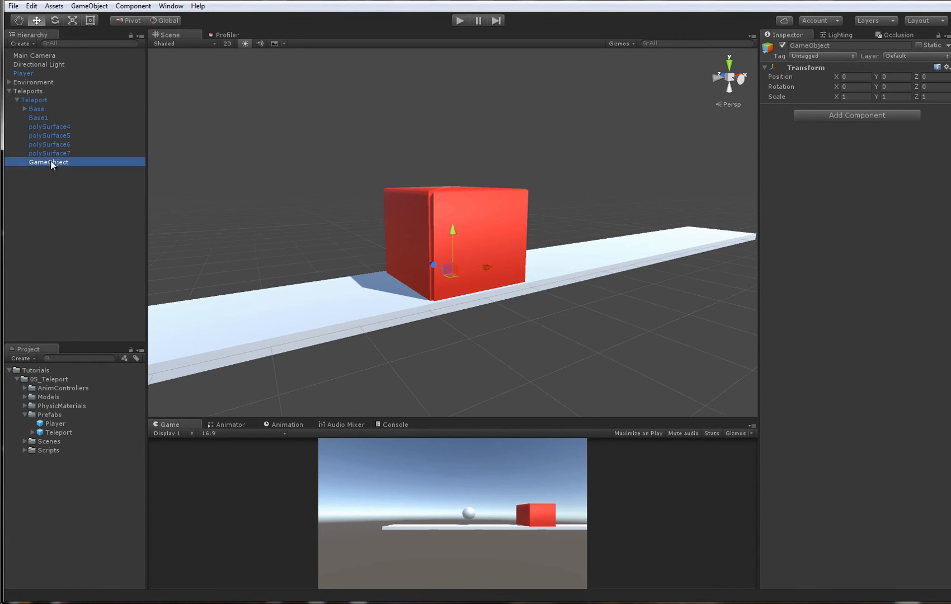
pyautogui.write('T')
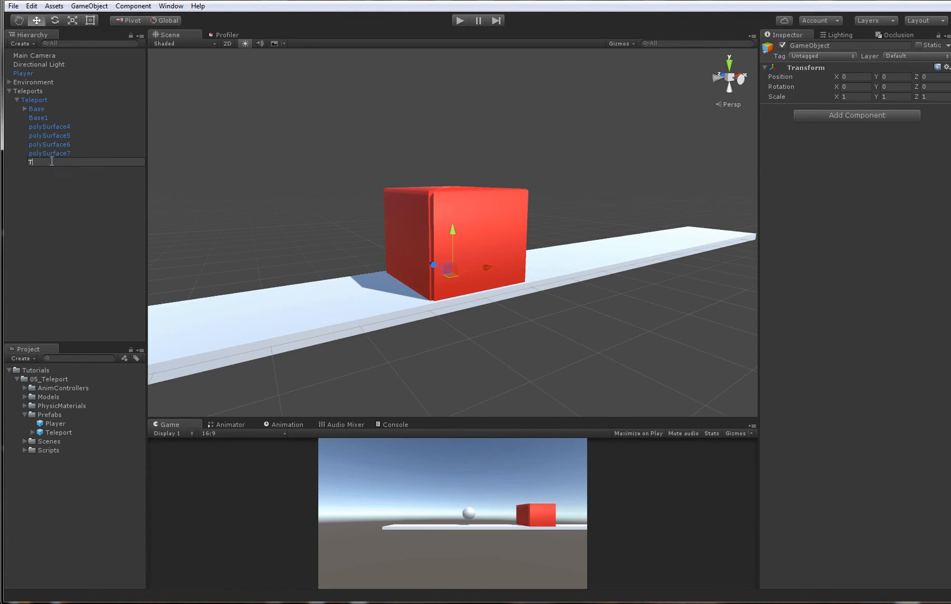
pyautogui.write('eleportPosition')
pyautogui.press('Return')
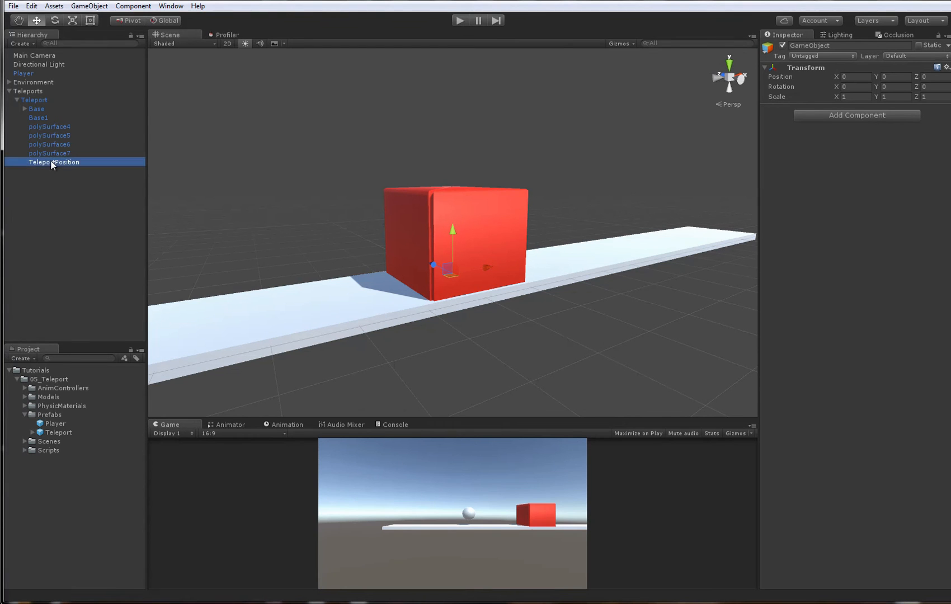
# - Switch the Scene view to 2D with Wireframe shading, focused on the teleport box
pyautogui.keyDown('alt'); pyautogui.moveTo(387, 225); pyautogui.dragTo(313, 224); pyautogui.keyUp('alt')
pyautogui.hotkey('ctrl', 'z')
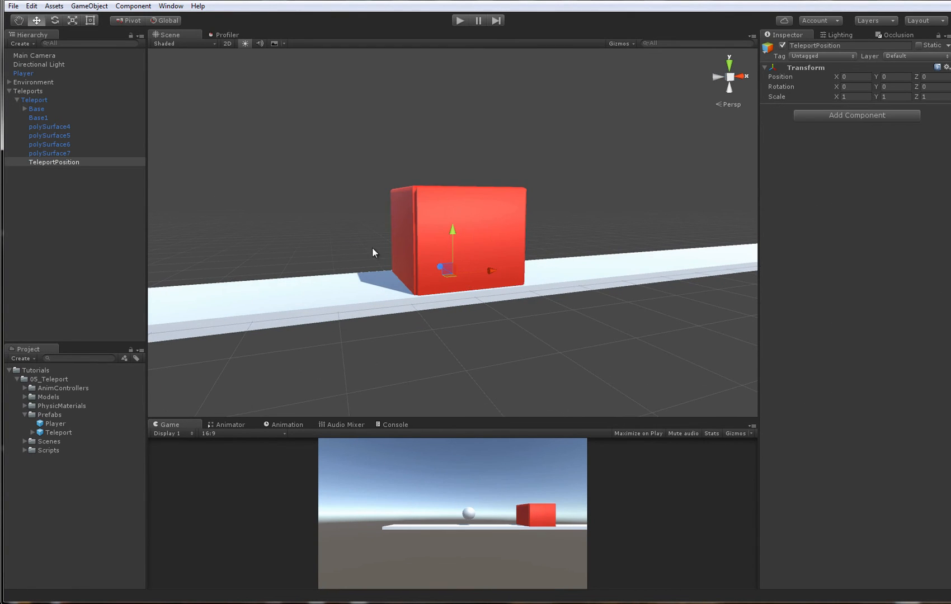
pyautogui.keyDown('alt'); pyautogui.moveTo(372, 247); pyautogui.dragTo(250, 209); pyautogui.keyUp('alt')
pyautogui.keyDown('alt'); pyautogui.moveTo(332, 238); pyautogui.dragTo(495, 227, button='right'); pyautogui.keyUp('alt')
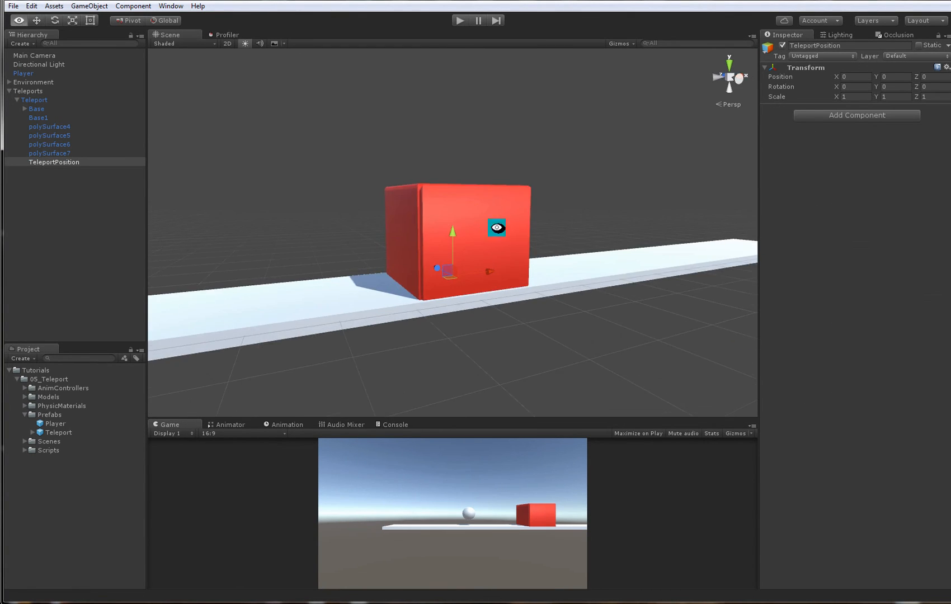
pyautogui.click(227, 43)
pyautogui.moveTo(279, 122)
pyautogui.keyDown('alt'); pyautogui.mouseDown(button='right')
pyautogui.moveTo(536, 299)
pyautogui.moveTo(568, 354)
pyautogui.moveTo(564, 290)
pyautogui.moveTo(598, 321)
pyautogui.mouseUp(button='right'); pyautogui.keyUp('alt')
pyautogui.click(180, 44)
pyautogui.click(179, 71)
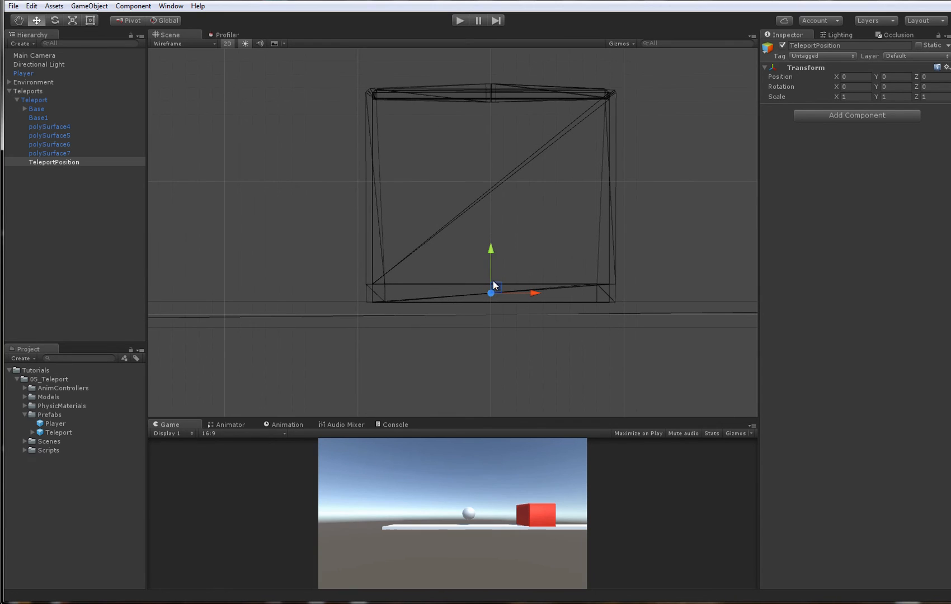
# - Try the player ball inside the teleport box in the wireframe view, and undo its move
pyautogui.click(35, 99)
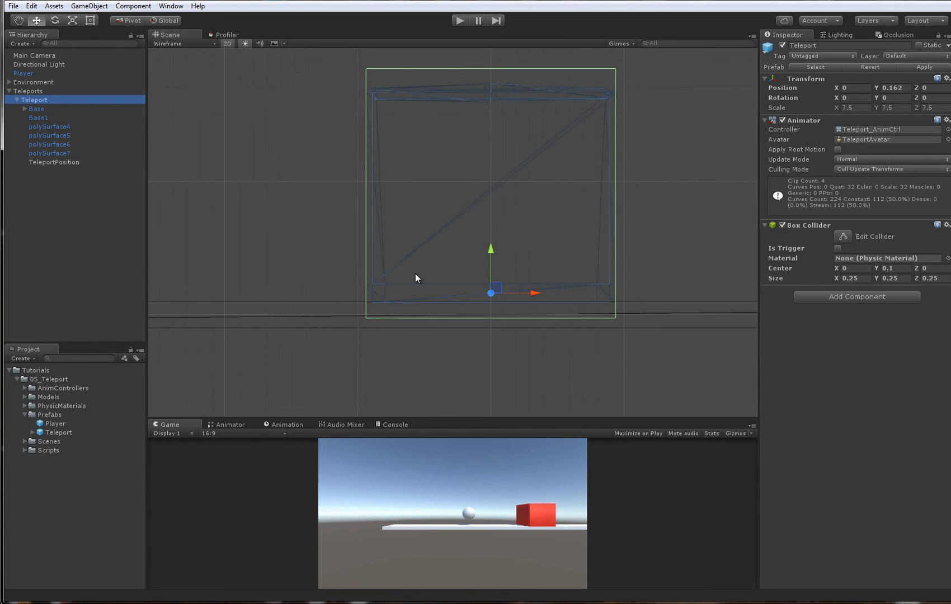
pyautogui.keyDown('alt'); pyautogui.moveTo(588, 317); pyautogui.dragTo(404, 282, button='right'); pyautogui.keyUp('alt')
pyautogui.keyDown('alt'); pyautogui.moveTo(404, 283); pyautogui.dragTo(571, 281, button='middle'); pyautogui.keyUp('alt')
pyautogui.click(269, 198)
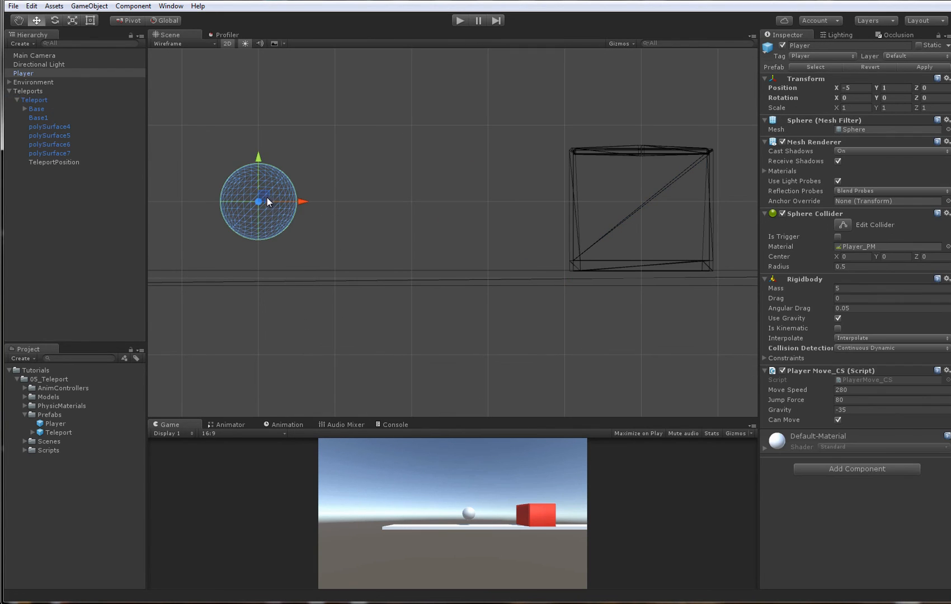
pyautogui.moveTo(267, 197); pyautogui.dragTo(648, 260)
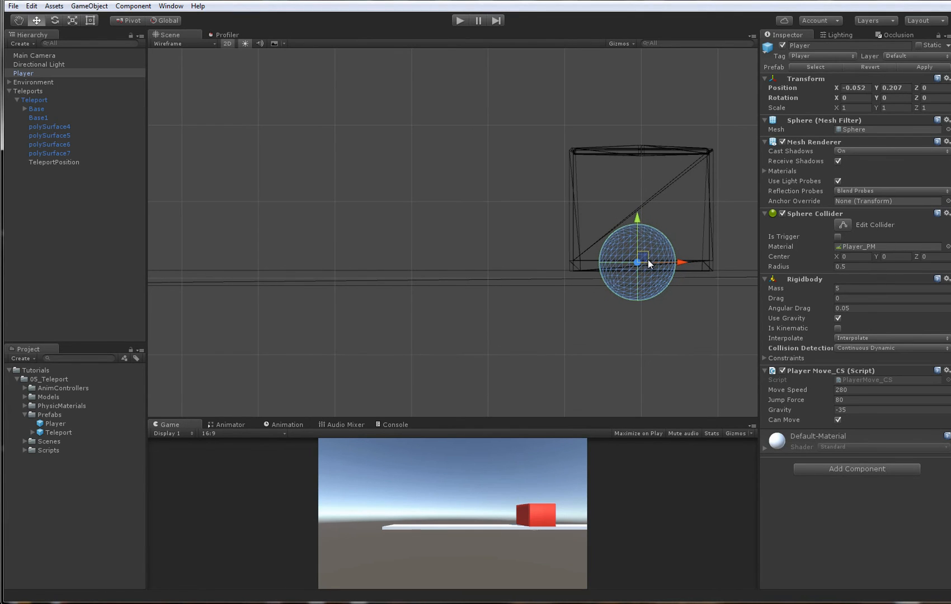
pyautogui.hotkey('ctrl', 'z')
pyautogui.keyDown('alt'); pyautogui.moveTo(626, 240); pyautogui.dragTo(585, 247, button='middle'); pyautogui.keyUp('alt')
# - Raise TeleportPosition inside the box by setting its Y position to 0.075
pyautogui.click(54, 163)
pyautogui.keyDown('alt'); pyautogui.moveTo(457, 168); pyautogui.dragTo(602, 229, button='right'); pyautogui.keyUp('alt')
pyautogui.keyDown('alt'); pyautogui.moveTo(602, 229); pyautogui.dragTo(443, 238, button='middle'); pyautogui.keyUp('alt')
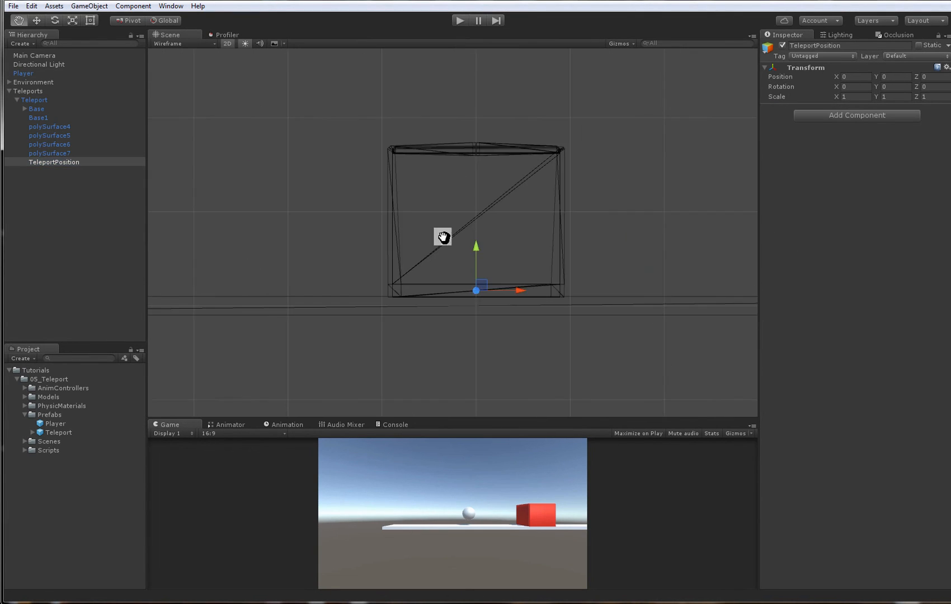
pyautogui.keyDown('alt'); pyautogui.moveTo(444, 238); pyautogui.dragTo(603, 278, button='right'); pyautogui.keyUp('alt')
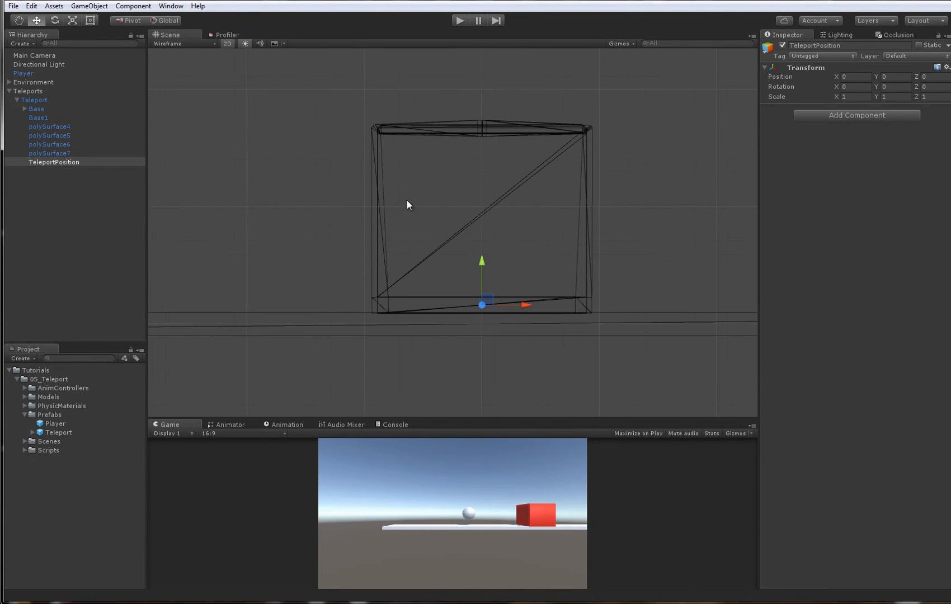
pyautogui.moveTo(477, 251); pyautogui.dragTo(481, 173)
pyautogui.click(888, 78)
pyautogui.write('0.075')
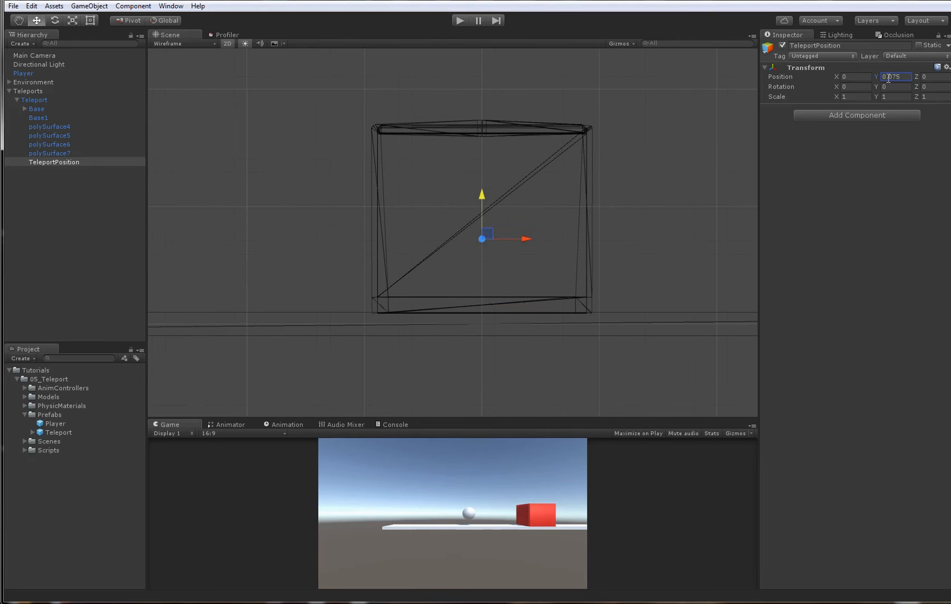
# - Return the Scene view to 3D with Shaded mode, deselect TeleportPosition, and collapse the Teleport object's children
pyautogui.click(227, 44)
pyautogui.keyDown('alt'); pyautogui.moveTo(341, 236); pyautogui.dragTo(470, 249); pyautogui.keyUp('alt')
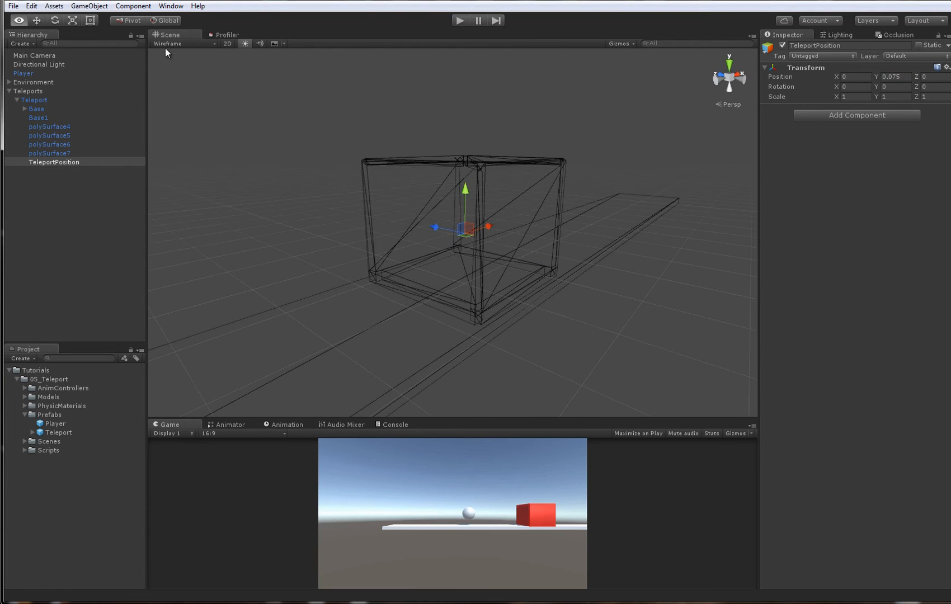
pyautogui.click(168, 44)
pyautogui.click(186, 63)
pyautogui.scroll(-5, 314, 227)
pyautogui.moveTo(315, 227)
pyautogui.keyDown('alt'); pyautogui.mouseDown()
pyautogui.moveTo(413, 243)
pyautogui.moveTo(386, 233)
pyautogui.mouseUp(); pyautogui.keyUp('alt')
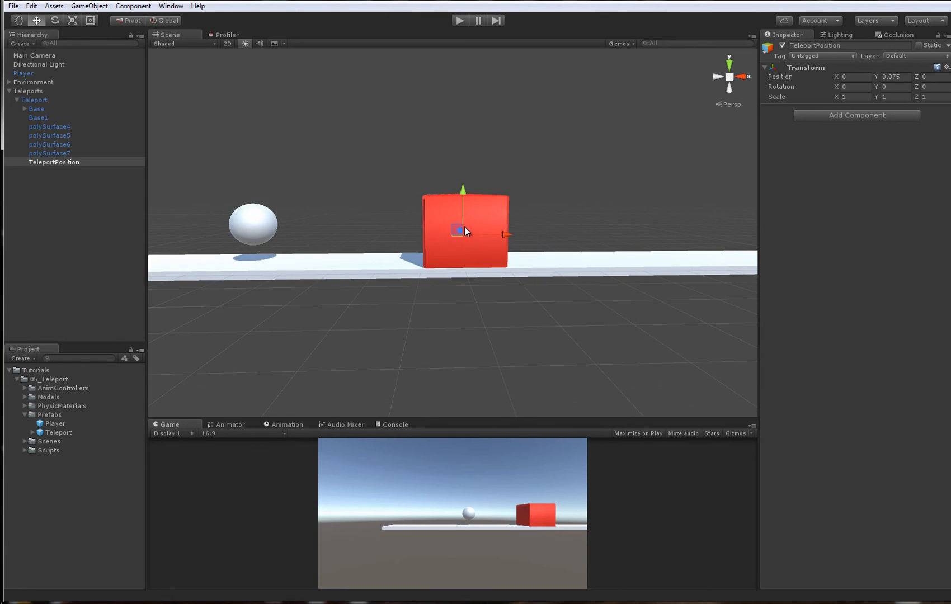
pyautogui.keyDown('alt'); pyautogui.moveTo(465, 226); pyautogui.dragTo(576, 289); pyautogui.keyUp('alt')
pyautogui.click(362, 171)
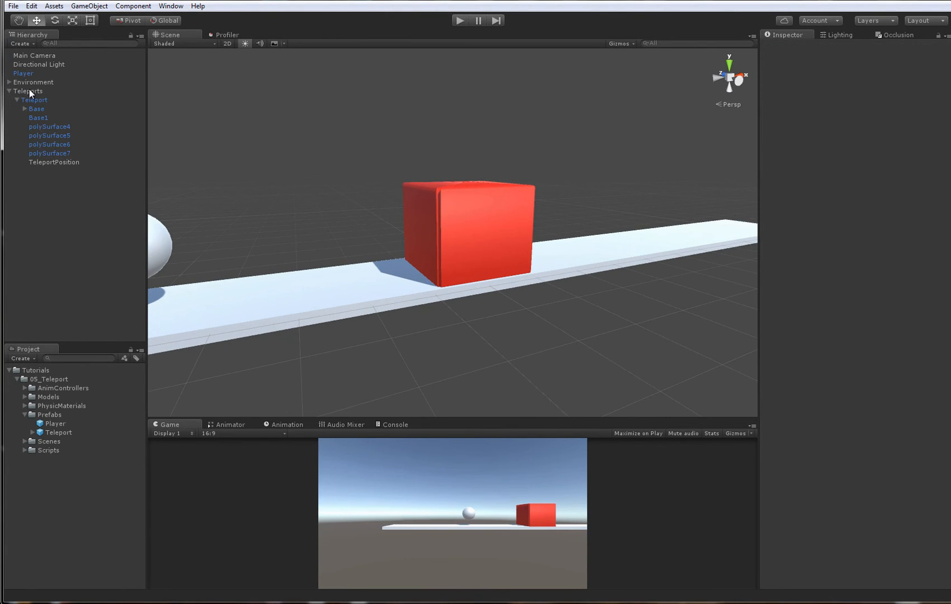
pyautogui.click(16, 99)
pyautogui.keyDown('alt'); pyautogui.moveTo(313, 112); pyautogui.dragTo(469, 220); pyautogui.keyUp('alt')
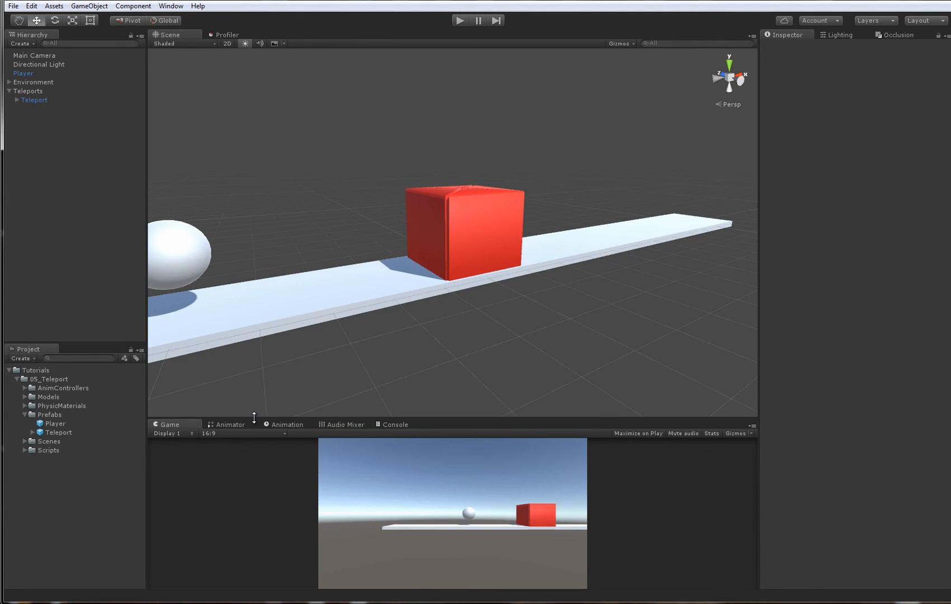
pyautogui.keyDown('alt'); pyautogui.moveTo(400, 277); pyautogui.dragTo(396, 276); pyautogui.keyUp('alt')
# - Create another empty child object under Teleport and add a Box Collider to it
pyautogui.click(16, 99)
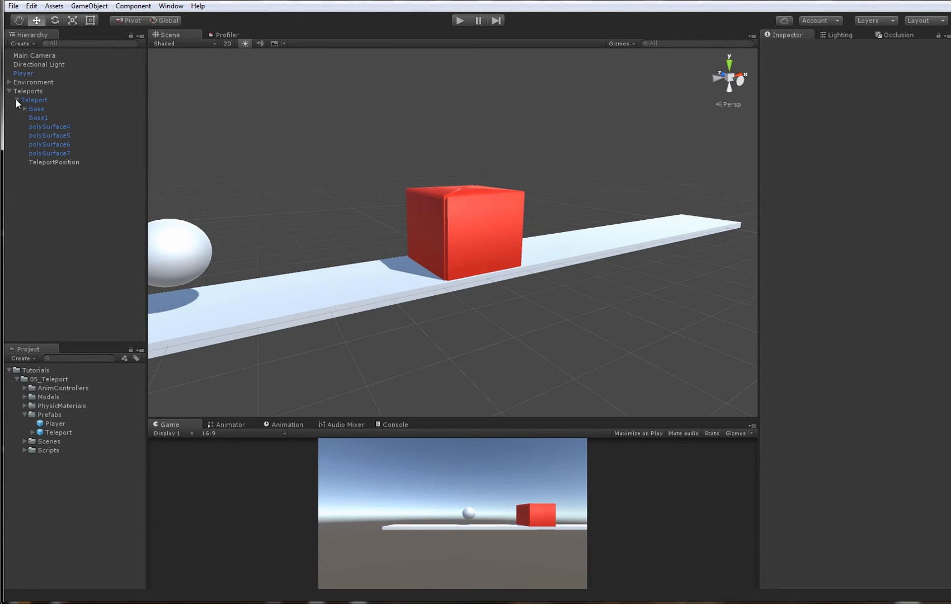
pyautogui.click(31, 99)
pyautogui.rightClick(57, 99)
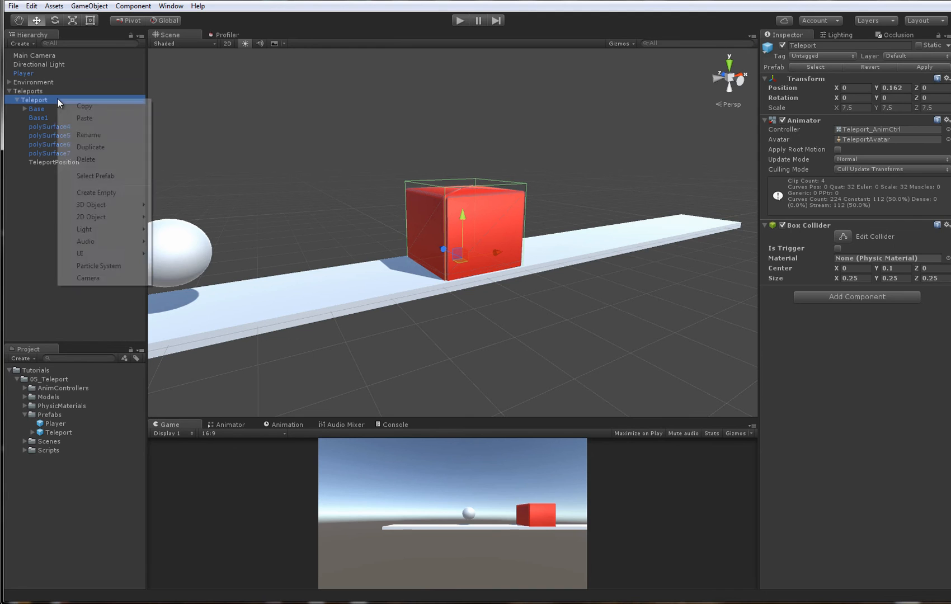
pyautogui.click(108, 196)
pyautogui.click(817, 115)
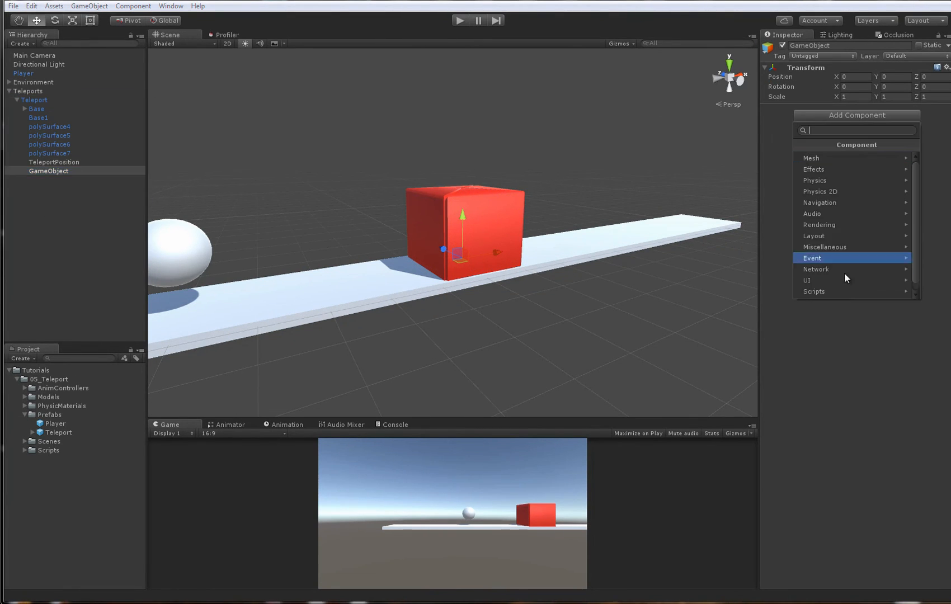
pyautogui.click(830, 180)
pyautogui.click(839, 182)
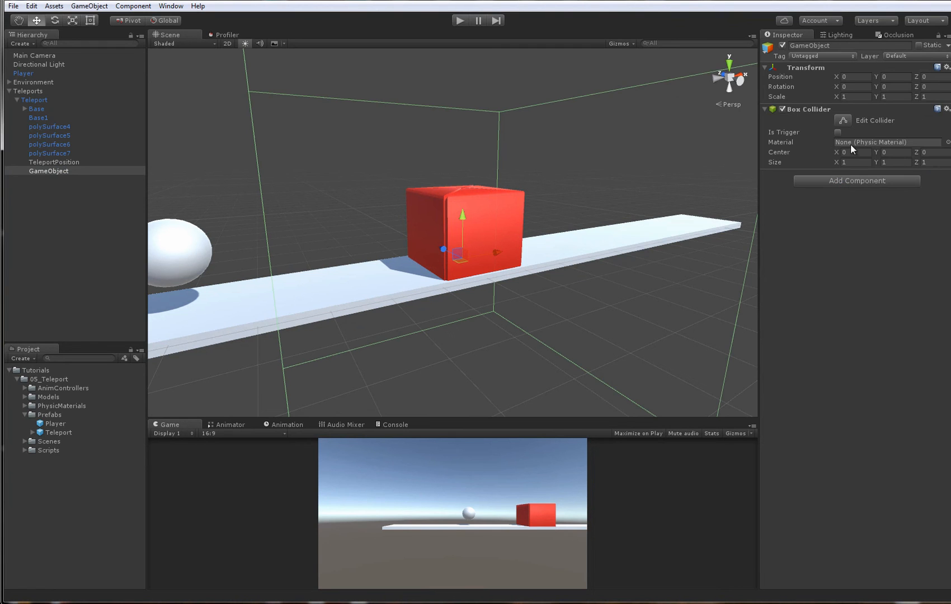
# - Make the new child's Box Collider a trigger and set its size to 0.2 on X and Z
pyautogui.scroll(2, 622, 218)
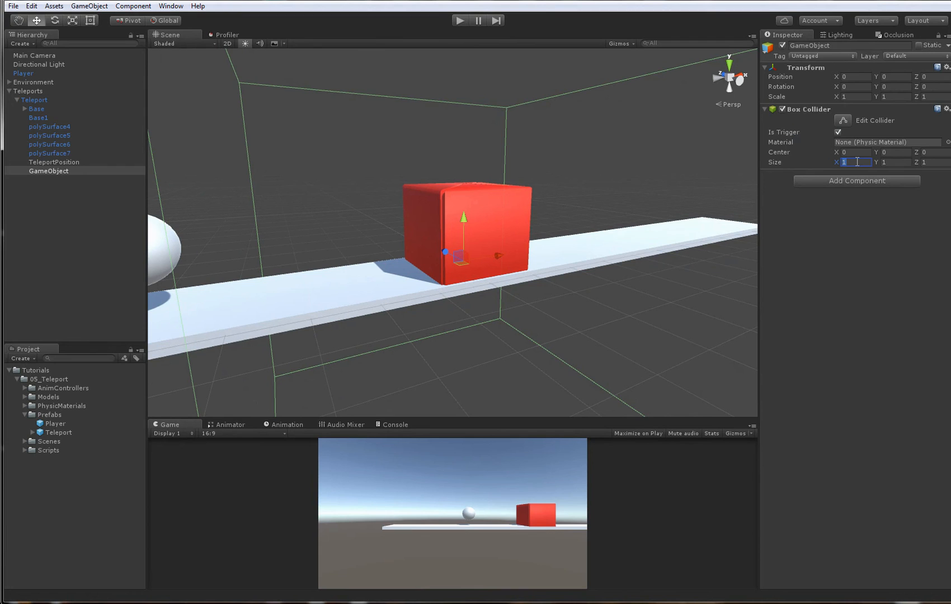
pyautogui.write('.2')
pyautogui.press('Tab')
pyautogui.press('Tab')
pyautogui.write('.2')
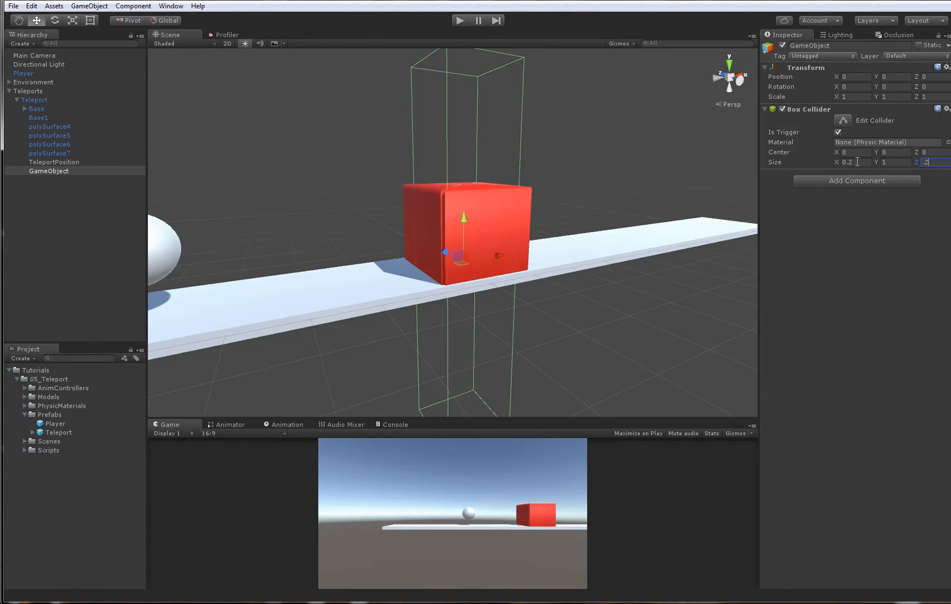
# - Scale the new trigger child under Teleport to 0.01 on X, 0.015 on Y and 0.1 on Z
pyautogui.keyDown('alt'); pyautogui.moveTo(447, 180); pyautogui.dragTo(513, 193); pyautogui.keyUp('alt')
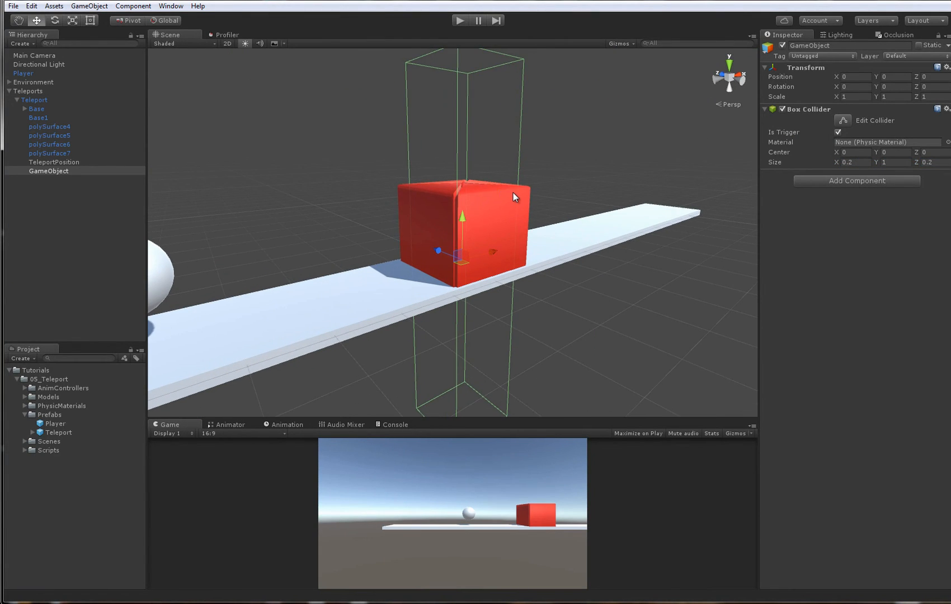
pyautogui.click(854, 97)
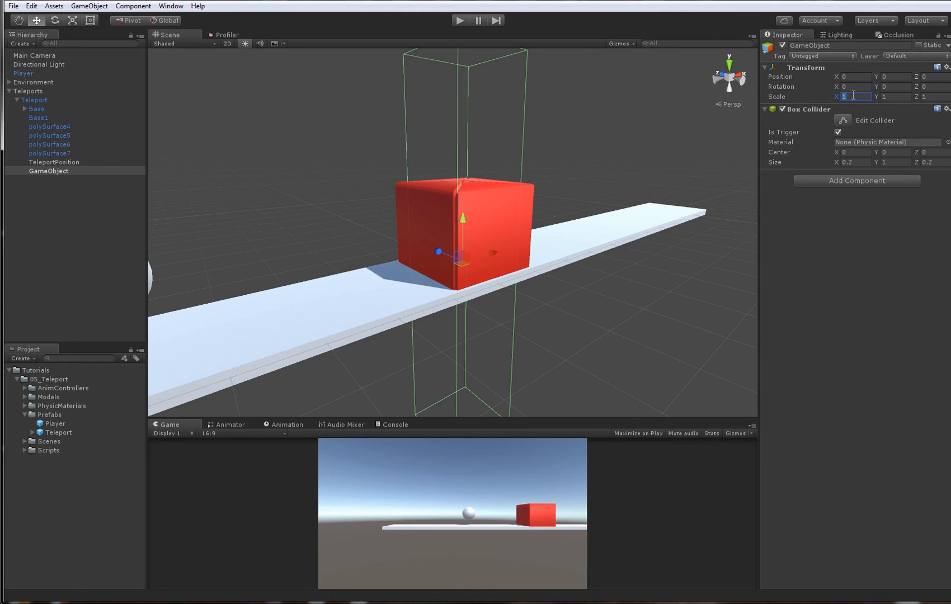
pyautogui.write('0.01')
pyautogui.press('Tab')
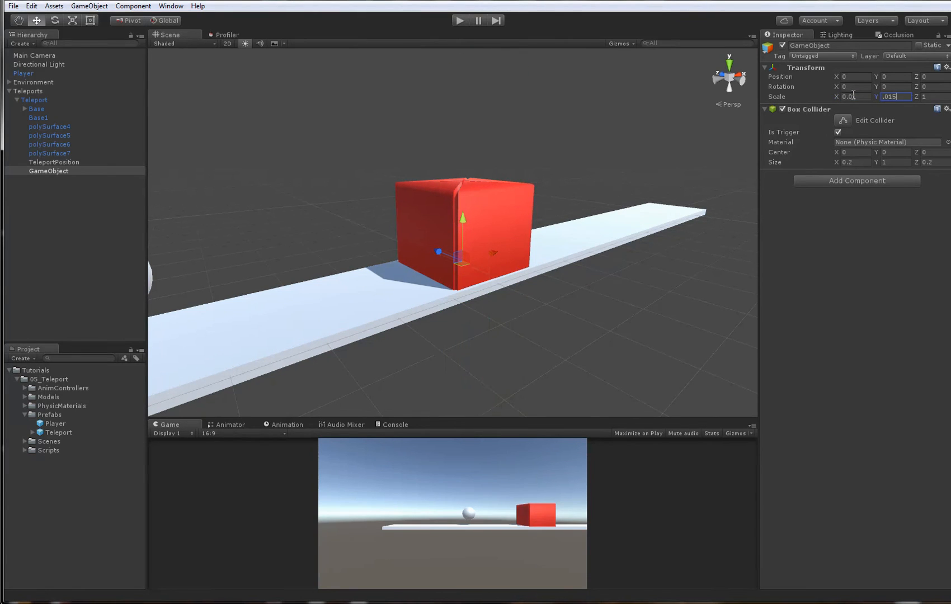
pyautogui.press('Tab')
# - Raise the trigger child to a Y position of about 0.004 and set its Y scale to 0.025
pyautogui.keyDown('alt'); pyautogui.click(414, 182); pyautogui.keyUp('alt')
pyautogui.press('f')
pyautogui.keyDown('alt'); pyautogui.moveTo(473, 224); pyautogui.dragTo(404, 219); pyautogui.keyUp('alt')
pyautogui.press('w')
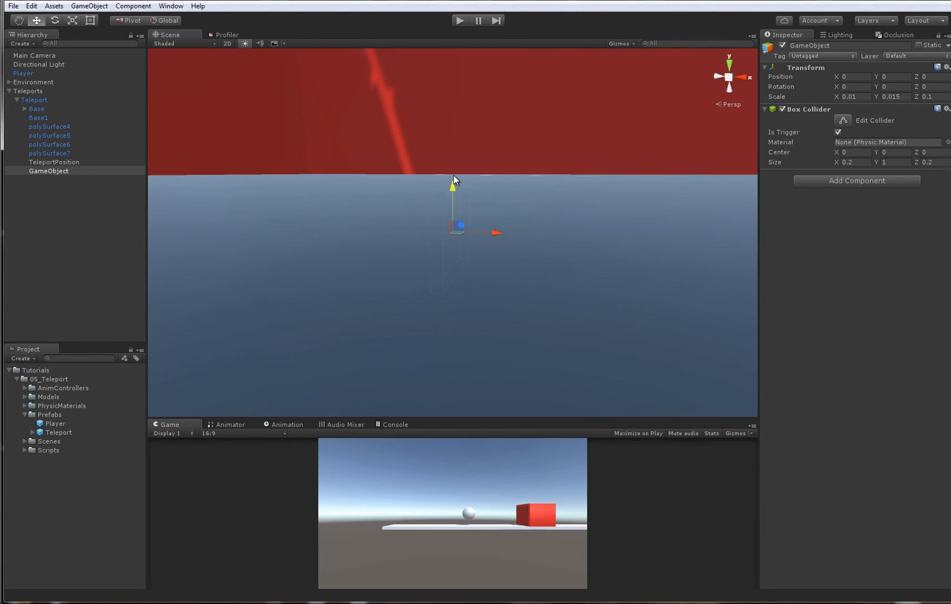
pyautogui.moveTo(455, 192); pyautogui.dragTo(455, 149)
pyautogui.press('r')
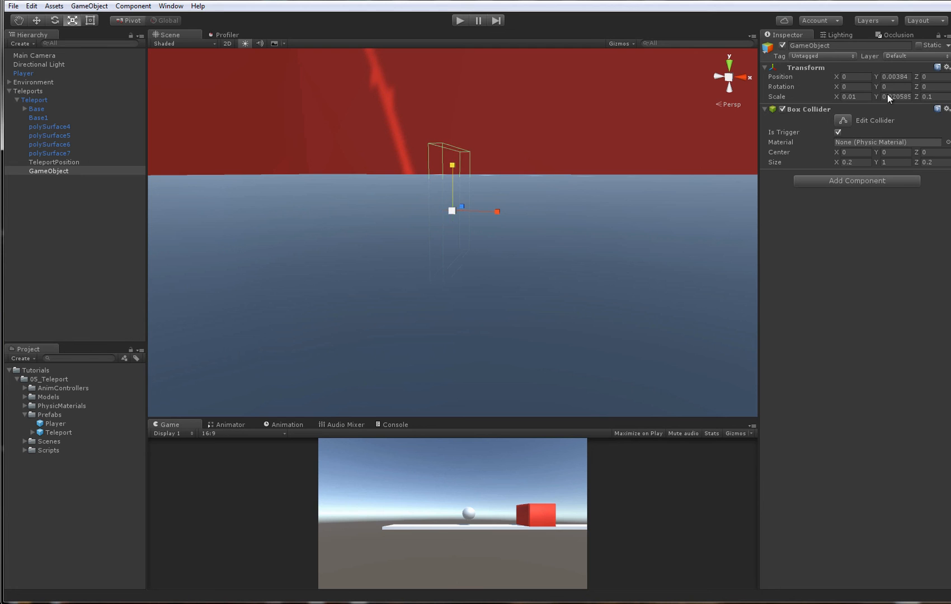
pyautogui.click(890, 97)
pyautogui.write('.025')
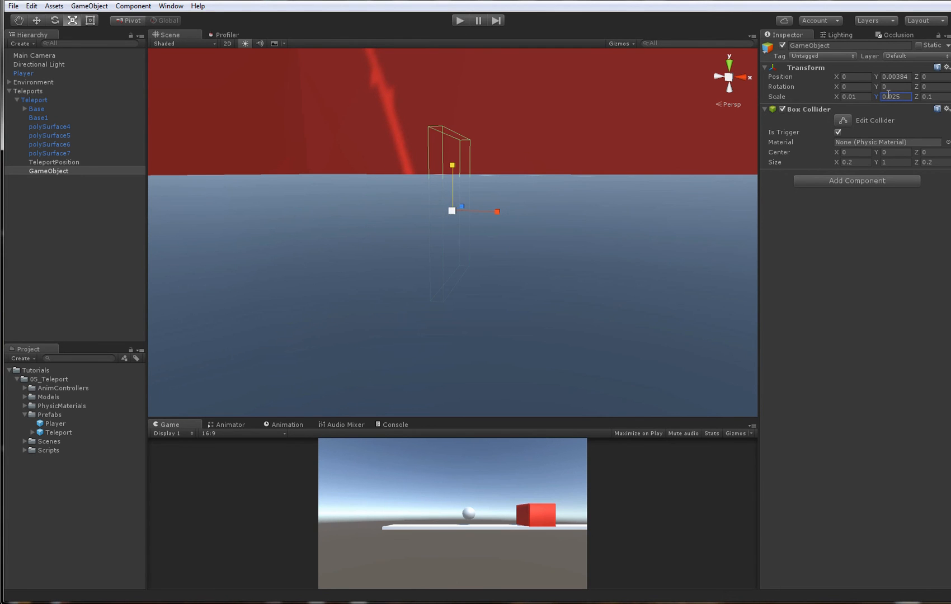
# - Rename the trigger child under Teleport as TeleportTrigger
pyautogui.keyDown('alt'); pyautogui.moveTo(543, 207); pyautogui.dragTo(613, 225); pyautogui.keyUp('alt')
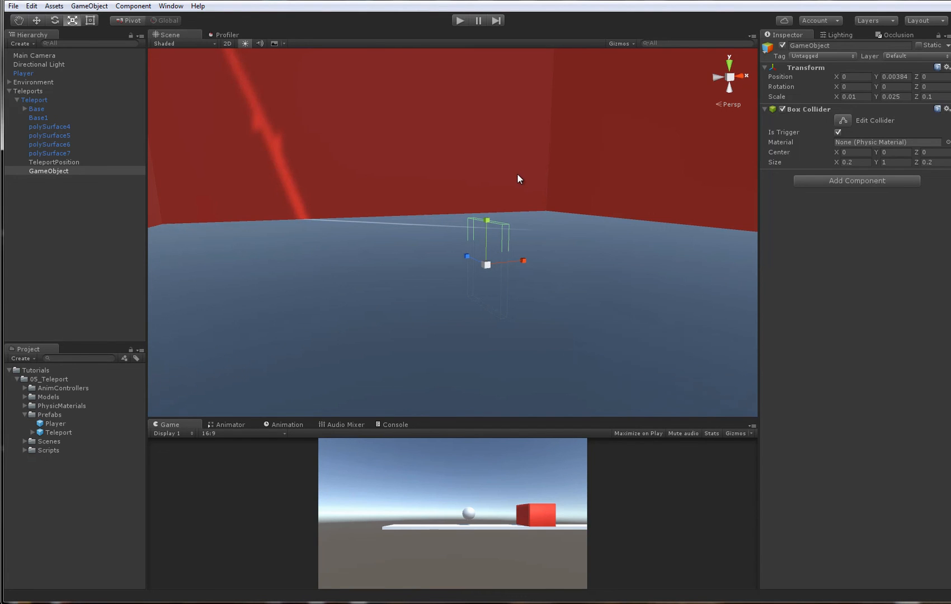
pyautogui.keyDown('alt'); pyautogui.moveTo(504, 191); pyautogui.dragTo(499, 226); pyautogui.keyUp('alt')
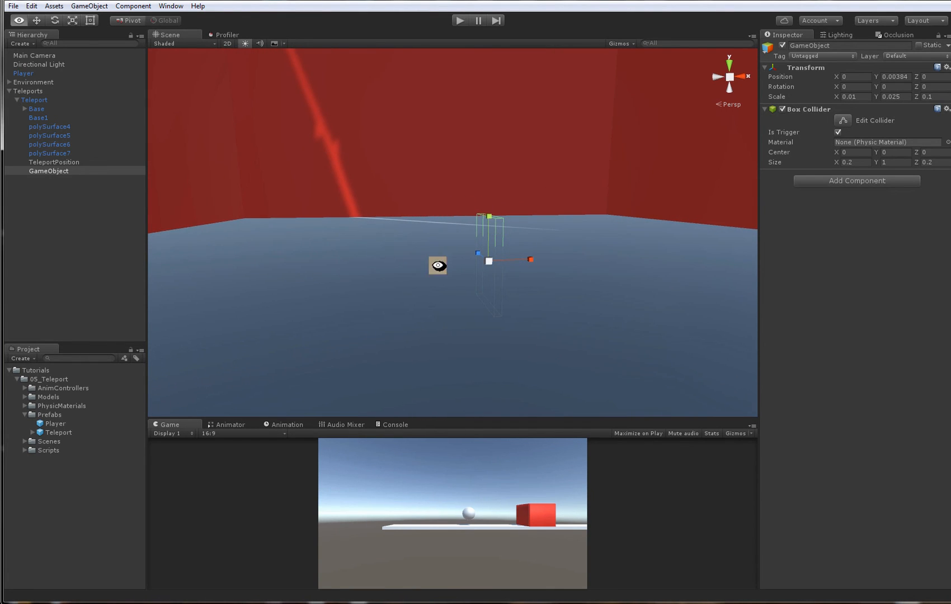
pyautogui.press('f')
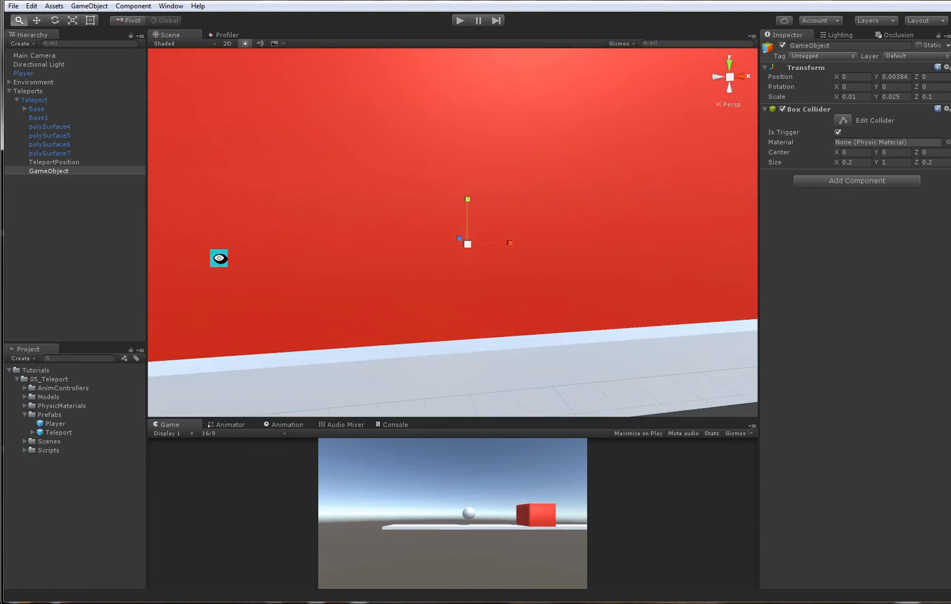
pyautogui.click(98, 167)
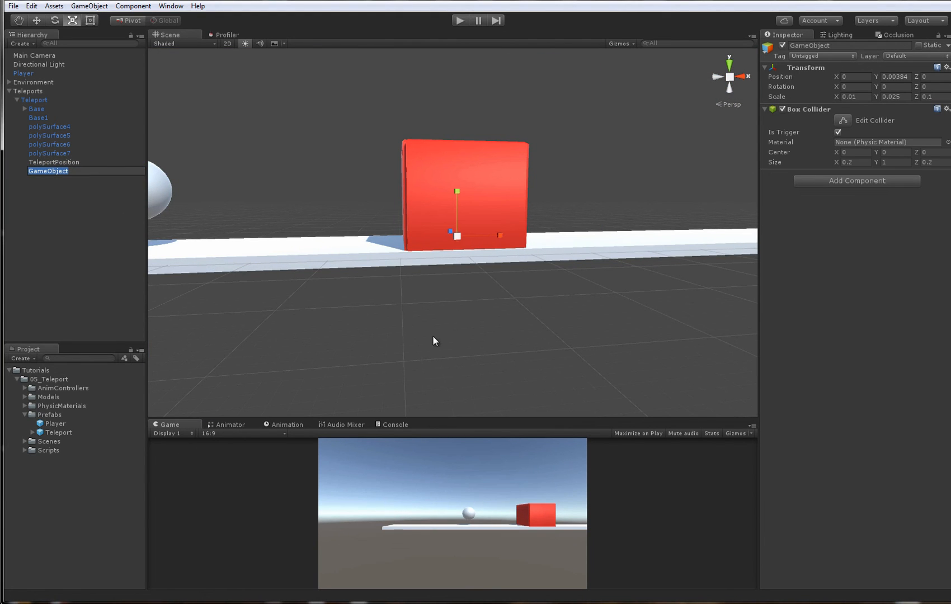
pyautogui.write('TeleportTrigger')
pyautogui.press('Return')
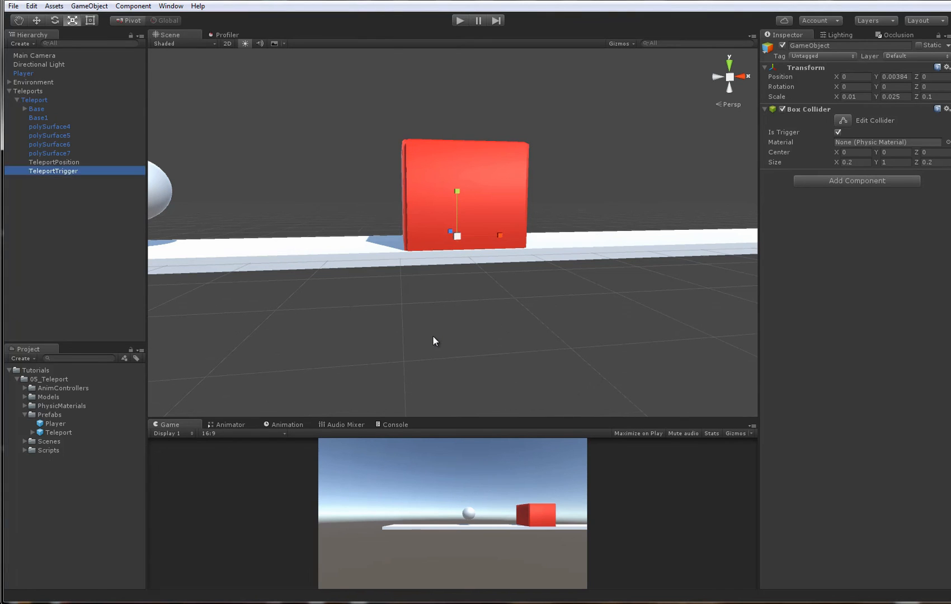
# - Try widening TeleportTrigger to an X scale of about 0.47
pyautogui.keyDown('alt'); pyautogui.moveTo(433, 341); pyautogui.dragTo(446, 279); pyautogui.keyUp('alt')
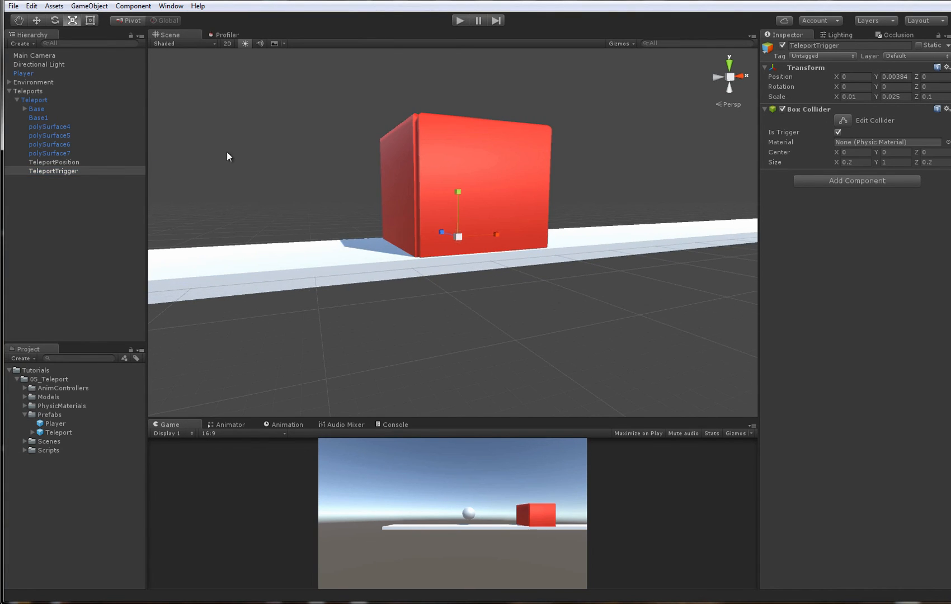
pyautogui.keyDown('alt'); pyautogui.moveTo(227, 152); pyautogui.dragTo(698, 331, button='right'); pyautogui.keyUp('alt')
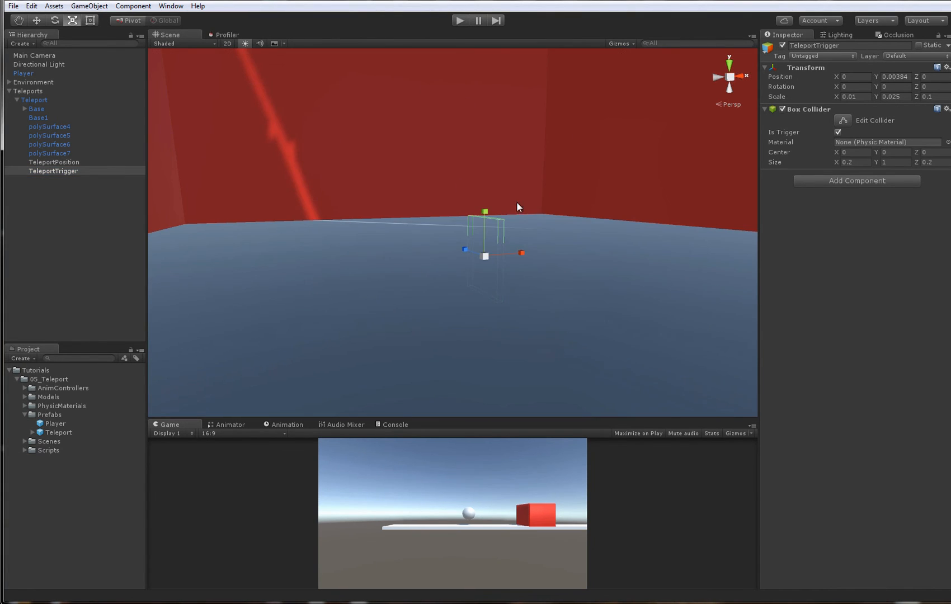
pyautogui.keyDown('alt'); pyautogui.moveTo(517, 202); pyautogui.dragTo(319, 342); pyautogui.keyUp('alt')
pyautogui.press('r')
pyautogui.keyDown('alt'); pyautogui.moveTo(326, 307); pyautogui.dragTo(399, 240, button='right'); pyautogui.keyUp('alt')
pyautogui.keyDown('alt'); pyautogui.moveTo(399, 240); pyautogui.dragTo(380, 262); pyautogui.keyUp('alt')
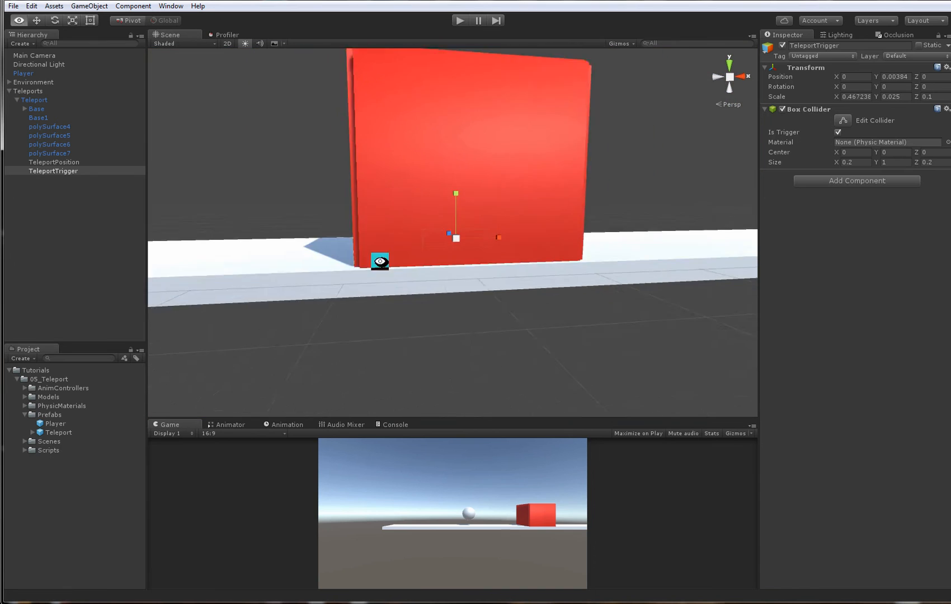
pyautogui.keyDown('alt'); pyautogui.moveTo(380, 261); pyautogui.dragTo(383, 217, button='right'); pyautogui.keyUp('alt')
# - Switch the Scene view to 2D and display it in Wireframe mode
pyautogui.press('2')
pyautogui.click(184, 44)
pyautogui.click(180, 73)
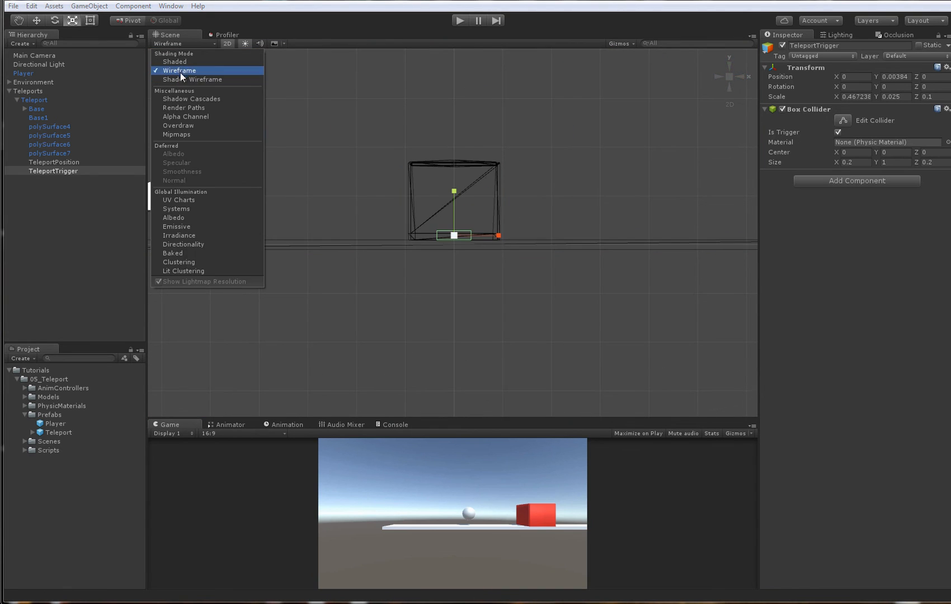
# - Move the Player to about X -0.65, Y 0.63 at the box's wall and select Teleport with it to compare their colliders
pyautogui.keyDown('alt'); pyautogui.moveTo(320, 197); pyautogui.dragTo(330, 213, button='right'); pyautogui.keyUp('alt')
pyautogui.click(330, 213)
pyautogui.press('w')
pyautogui.click(211, 199)
pyautogui.moveTo(197, 191); pyautogui.dragTo(334, 213)
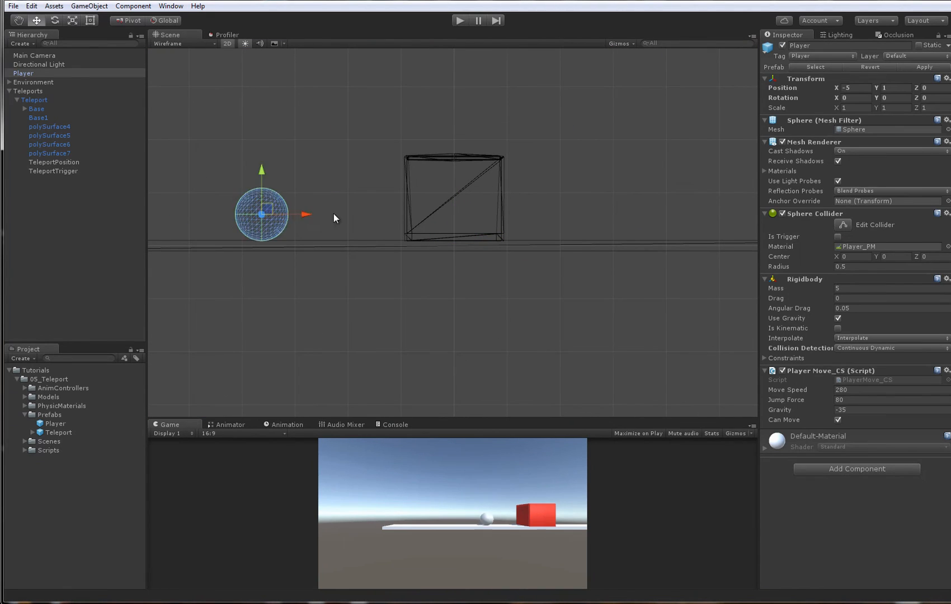
pyautogui.moveTo(265, 209); pyautogui.dragTo(417, 207)
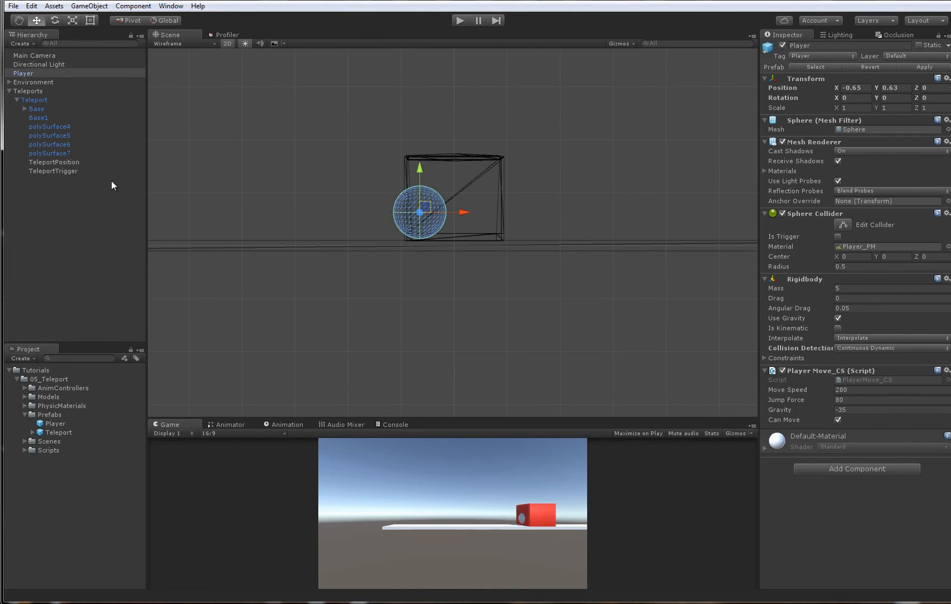
pyautogui.keyDown('ctrl'); pyautogui.click(48, 100); pyautogui.keyUp('ctrl')
pyautogui.keyDown('alt'); pyautogui.moveTo(554, 247); pyautogui.dragTo(584, 261, button='right'); pyautogui.keyUp('alt')
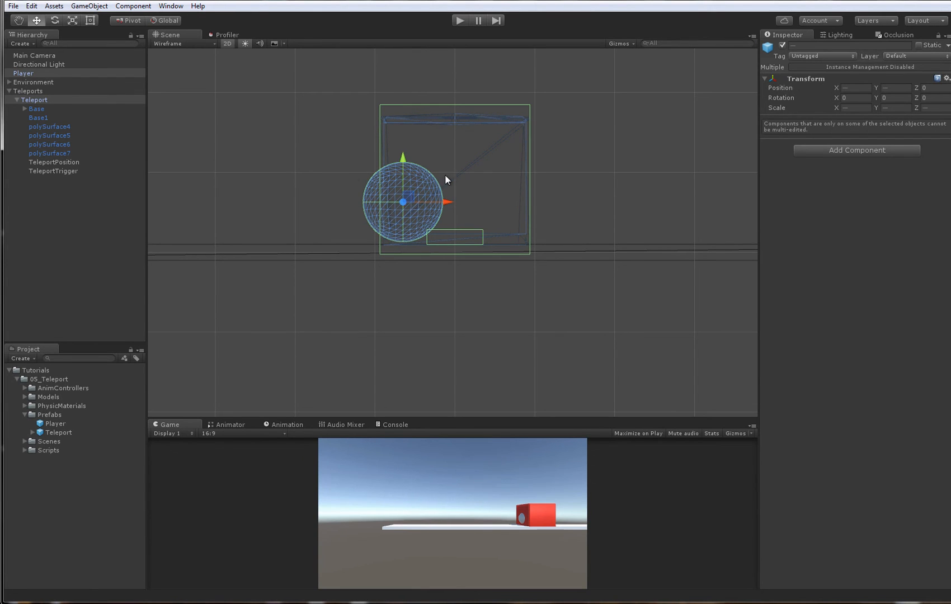
# - Undo the Player's move into the Teleport box
pyautogui.keyDown('alt'); pyautogui.moveTo(391, 259); pyautogui.dragTo(442, 279, button='right'); pyautogui.keyUp('alt')
pyautogui.hotkey('ctrl', 'z')
pyautogui.hotkey('ctrl', 'z')
pyautogui.hotkey('ctrl', 'z')
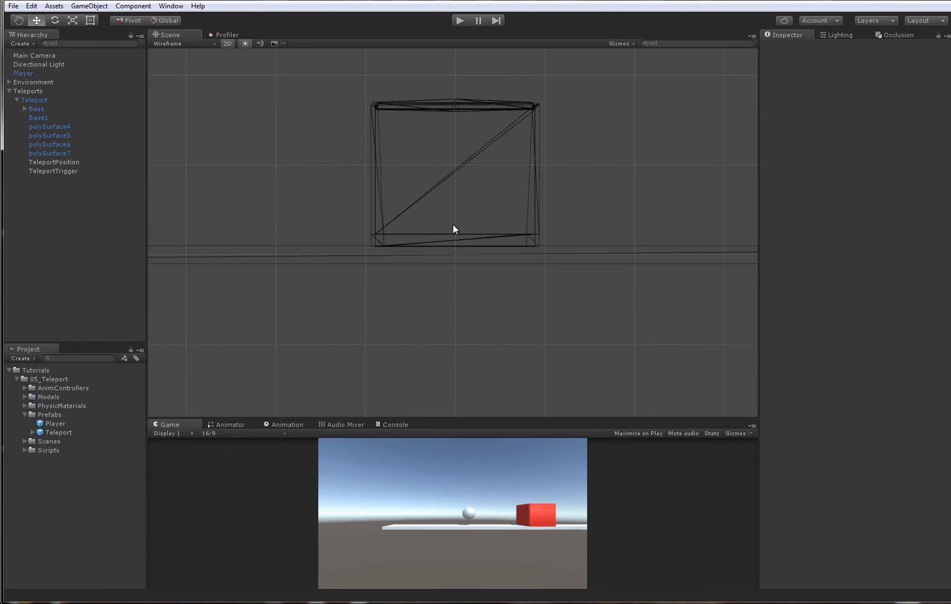
# - Undo the widening of TeleportTrigger and return the Scene view to 3D
pyautogui.click(66, 171)
pyautogui.click(452, 218)
pyautogui.hotkey('ctrl', 'z')
pyautogui.hotkey('ctrl', 'z')
pyautogui.moveTo(496, 229)
pyautogui.keyDown('alt'); pyautogui.mouseDown()
pyautogui.moveTo(346, 256)
pyautogui.moveTo(524, 234)
pyautogui.moveTo(511, 231)
pyautogui.mouseUp(); pyautogui.keyUp('alt')
pyautogui.keyDown('alt'); pyautogui.moveTo(511, 231); pyautogui.dragTo(246, 246, button='right'); pyautogui.keyUp('alt')
pyautogui.keyDown('alt'); pyautogui.moveTo(246, 247); pyautogui.dragTo(280, 128); pyautogui.keyUp('alt')
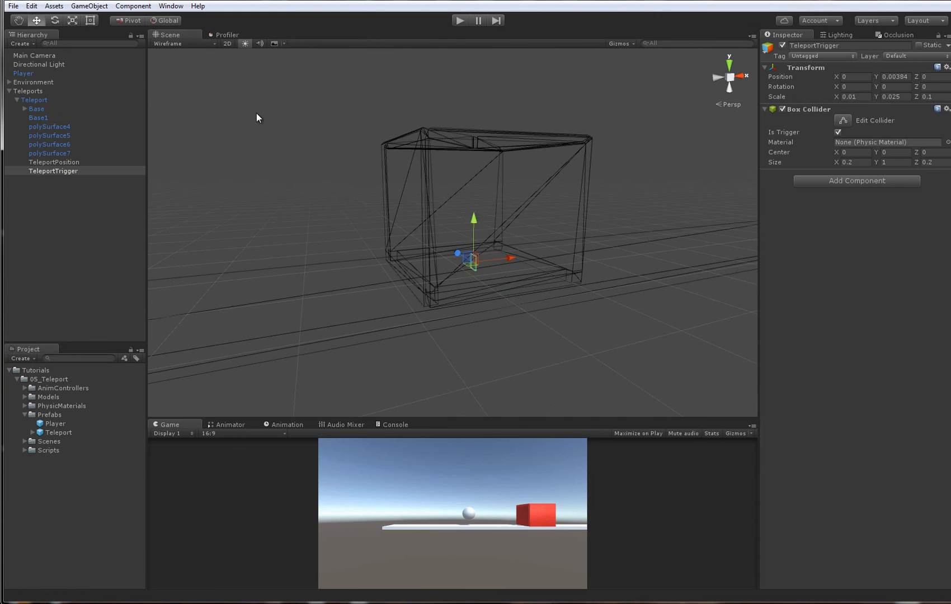
# - Create an empty child object under Teleport and name it ActivateTriggers
pyautogui.click(256, 114)
pyautogui.click(29, 101)
pyautogui.rightClick(31, 101)
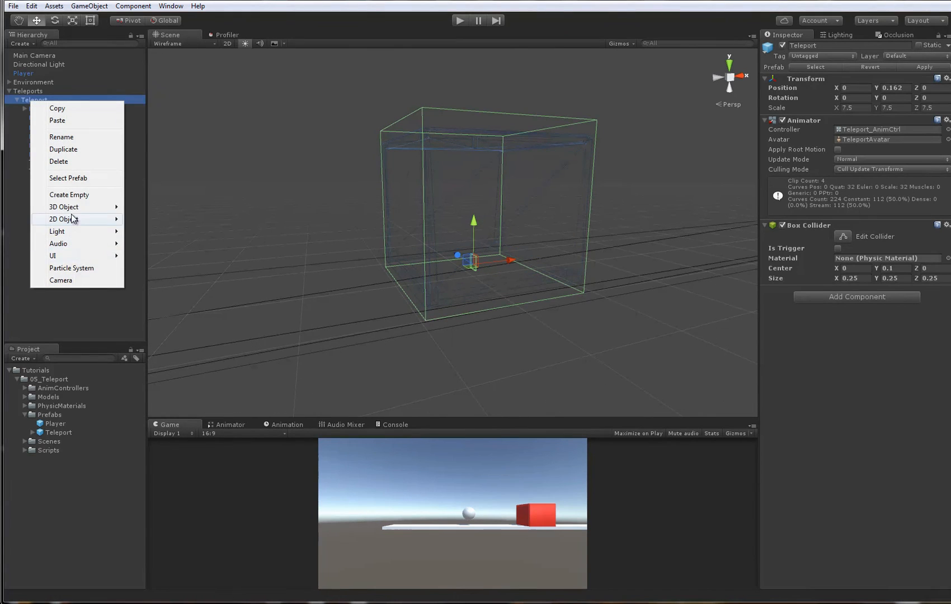
pyautogui.click(72, 195)
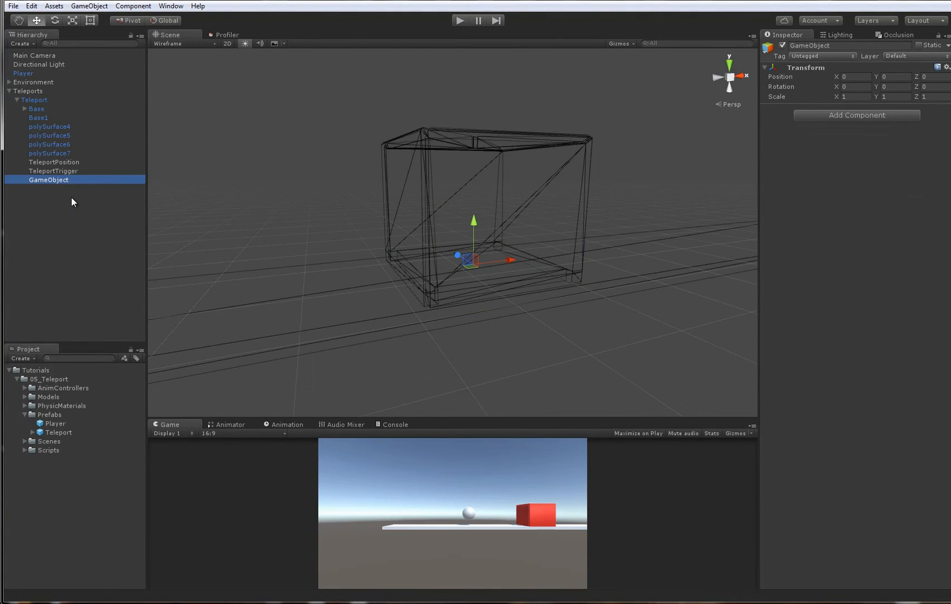
pyautogui.press('F2')
pyautogui.write('Activa')
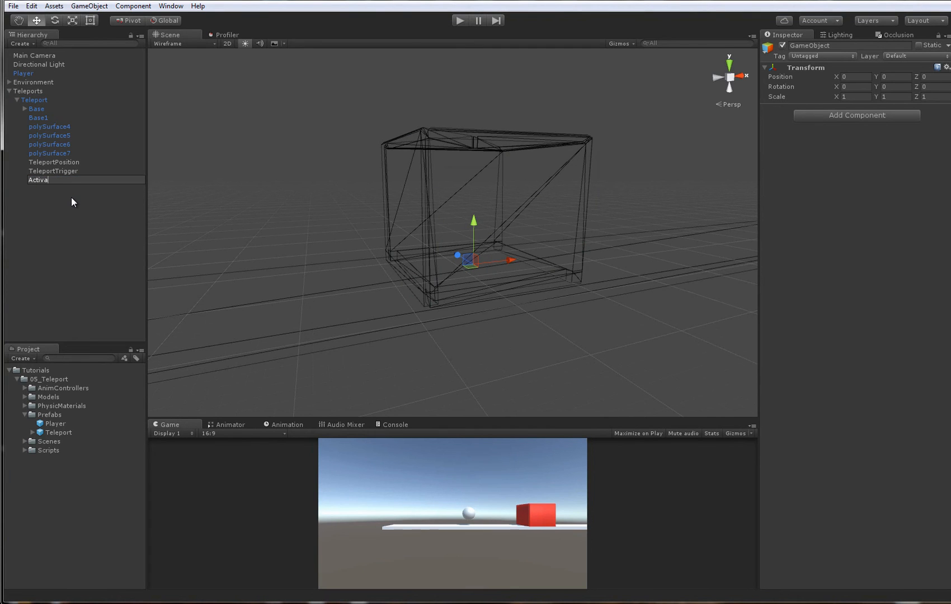
pyautogui.write('te3T')
pyautogui.write('riggers')
pyautogui.press('Return')
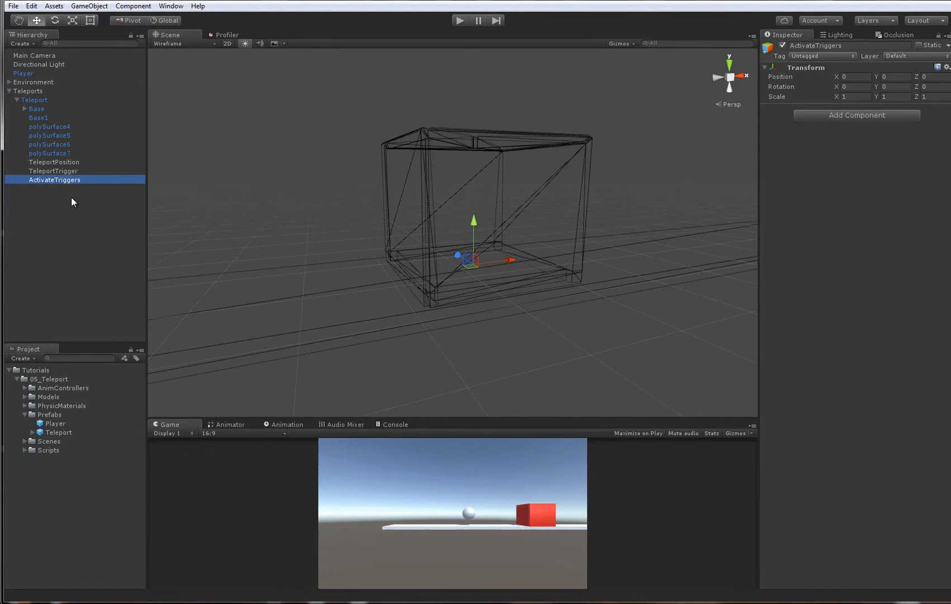
# - Examine the sides of the Teleport box and the Player's approach to it from several angles
pyautogui.keyDown('alt'); pyautogui.moveTo(464, 264); pyautogui.dragTo(600, 264); pyautogui.keyUp('alt')
pyautogui.keyDown('alt'); pyautogui.moveTo(551, 301); pyautogui.dragTo(474, 265); pyautogui.keyUp('alt')
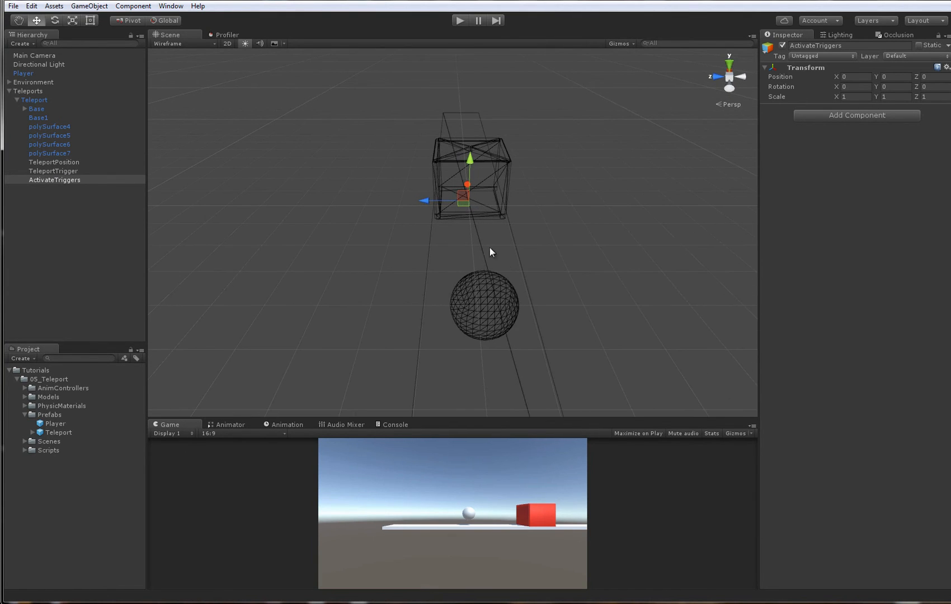
pyautogui.keyDown('alt'); pyautogui.moveTo(512, 212); pyautogui.dragTo(495, 206); pyautogui.keyUp('alt')
pyautogui.keyDown('alt'); pyautogui.moveTo(495, 205); pyautogui.dragTo(543, 234, button='right'); pyautogui.keyUp('alt')
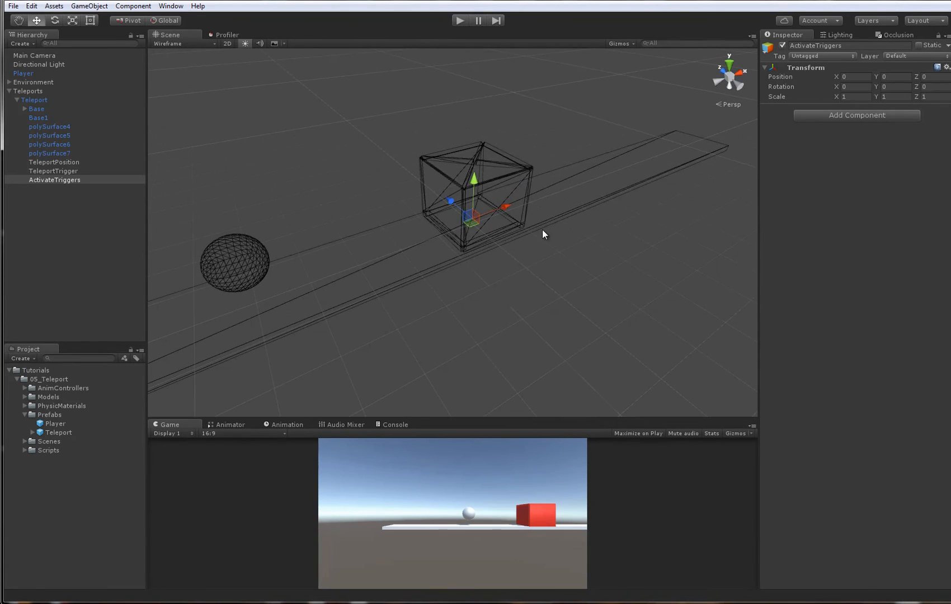
pyautogui.keyDown('alt'); pyautogui.moveTo(543, 230); pyautogui.dragTo(517, 223); pyautogui.keyUp('alt')
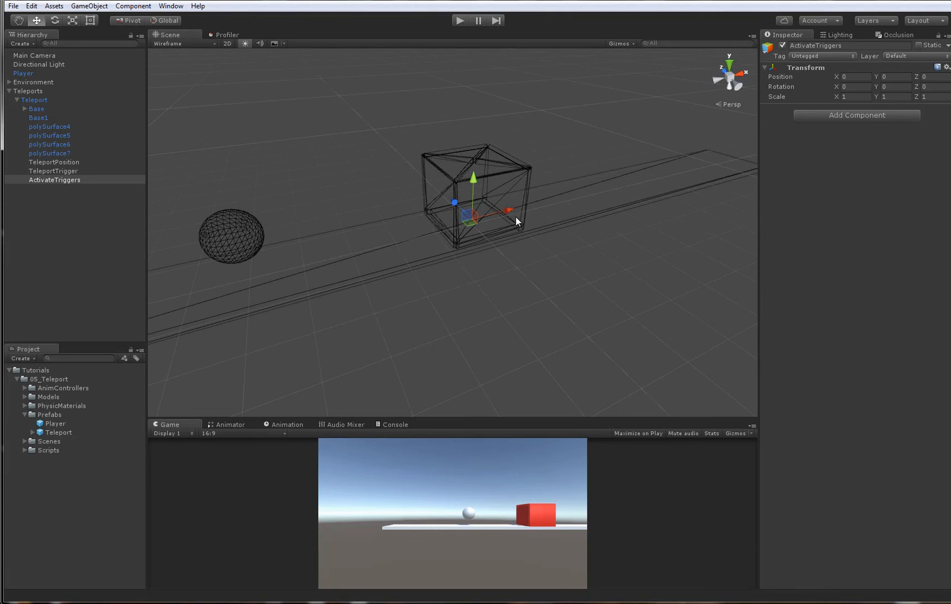
pyautogui.keyDown('alt'); pyautogui.moveTo(462, 205); pyautogui.dragTo(416, 252); pyautogui.keyUp('alt')
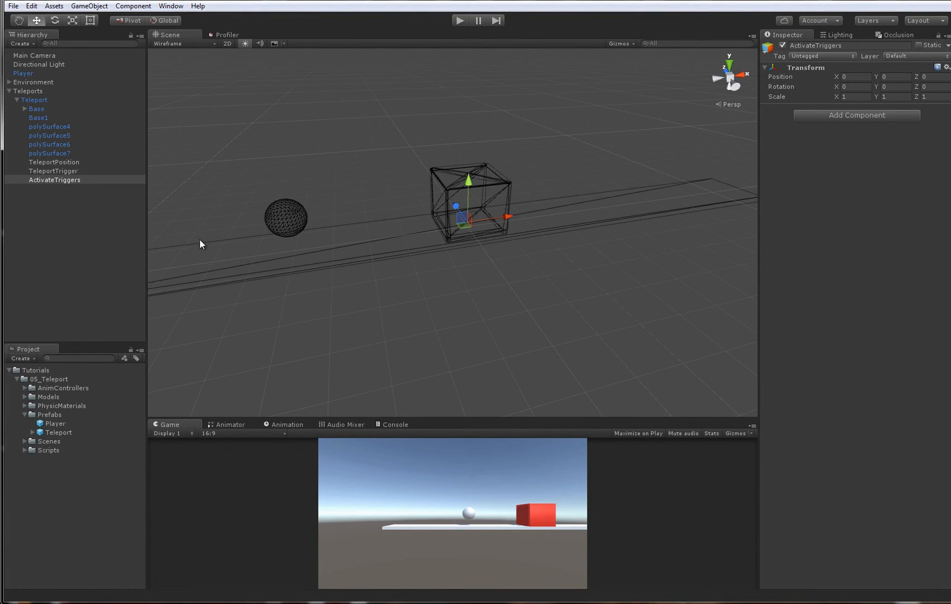
pyautogui.keyDown('alt'); pyautogui.moveTo(412, 221); pyautogui.dragTo(576, 235, button='right'); pyautogui.keyUp('alt')
pyautogui.keyDown('alt'); pyautogui.moveTo(576, 235); pyautogui.dragTo(594, 298); pyautogui.keyUp('alt')
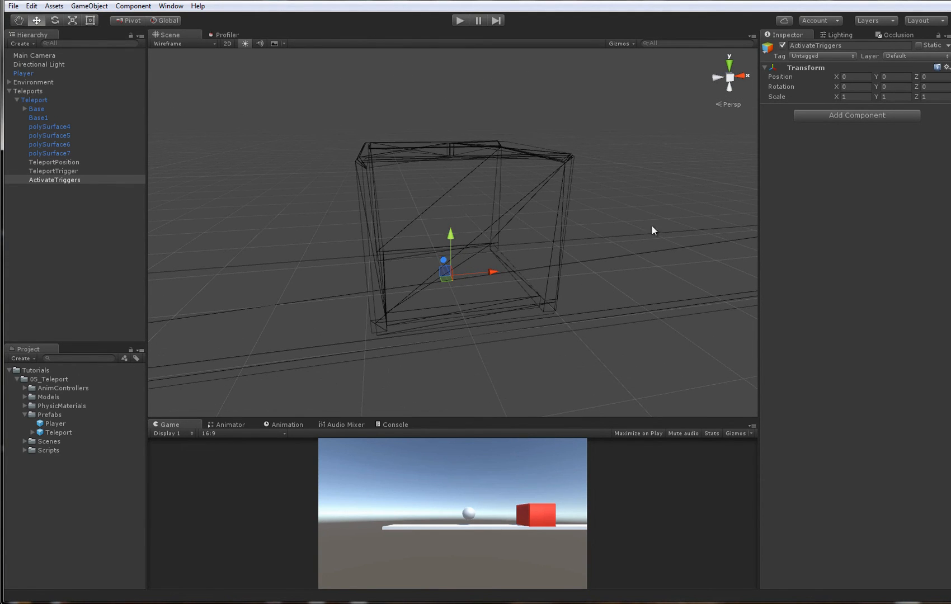
pyautogui.keyDown('alt'); pyautogui.moveTo(651, 225); pyautogui.dragTo(516, 259); pyautogui.keyUp('alt')
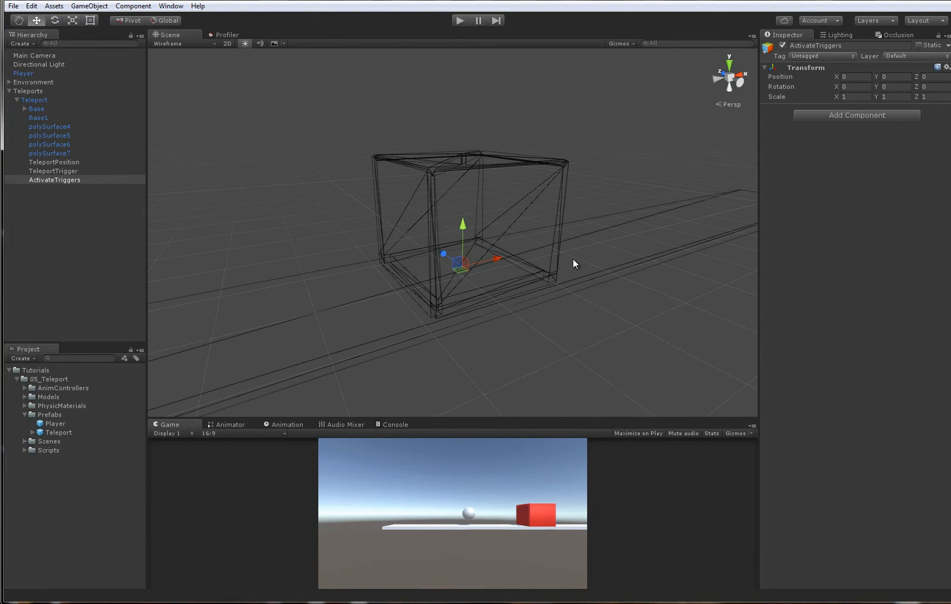
pyautogui.moveTo(482, 305); pyautogui.dragTo(455, 275, button='right')
pyautogui.press('s')
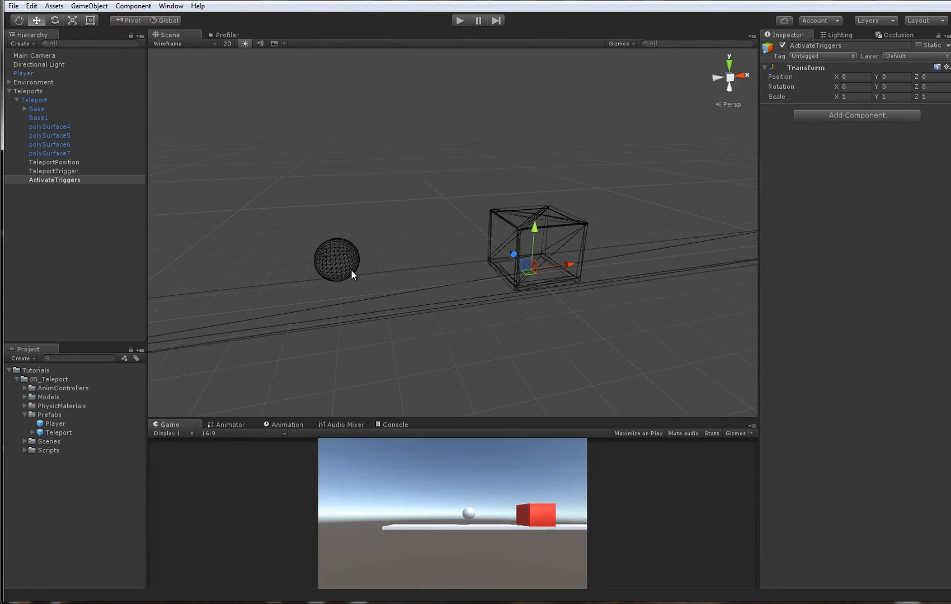
# - Move the Player to about X 0.06, Y 0.79 inside the Teleport box, and undo the move
pyautogui.click(352, 271)
pyautogui.moveTo(349, 259); pyautogui.dragTo(544, 242)
pyautogui.keyDown('alt'); pyautogui.moveTo(582, 304); pyautogui.dragTo(218, 243); pyautogui.keyUp('alt')
pyautogui.hotkey('ctrl', 'z')
pyautogui.hotkey('ctrl', 'z')
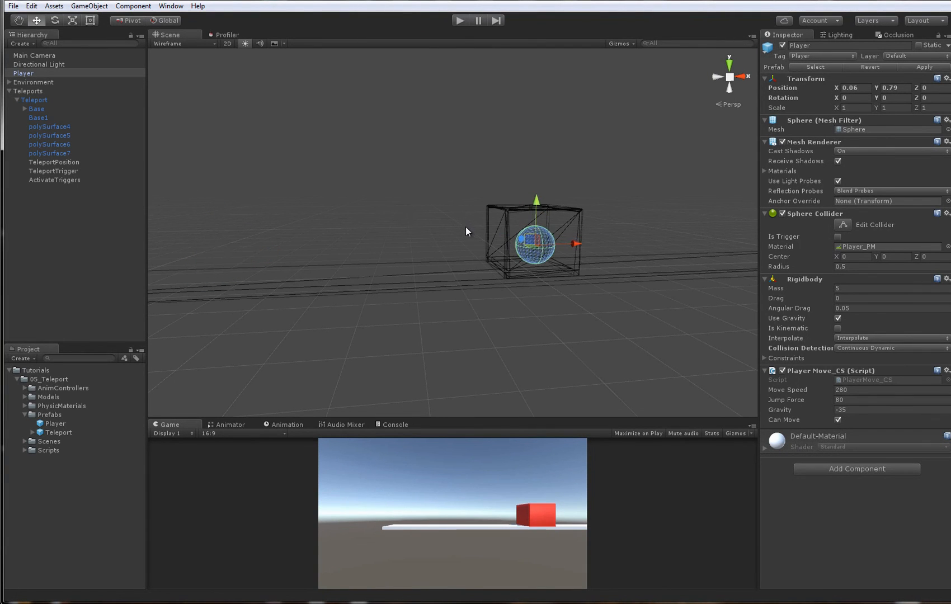
pyautogui.hotkey('ctrl', 'z')
pyautogui.keyDown('alt'); pyautogui.moveTo(465, 226); pyautogui.dragTo(514, 244); pyautogui.keyUp('alt')
pyautogui.click(456, 184)
pyautogui.keyDown('alt'); pyautogui.moveTo(445, 185); pyautogui.dragTo(516, 277); pyautogui.keyUp('alt')
pyautogui.click(547, 221)
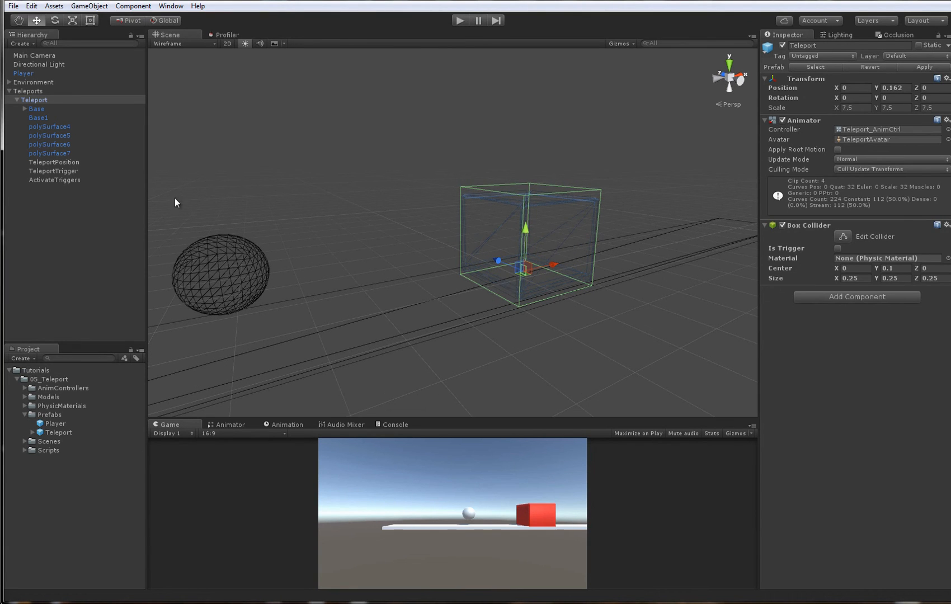
# - Create an empty child object under ActivateTriggers and name it LeftTrigger
pyautogui.click(46, 180)
pyautogui.rightClick(46, 181)
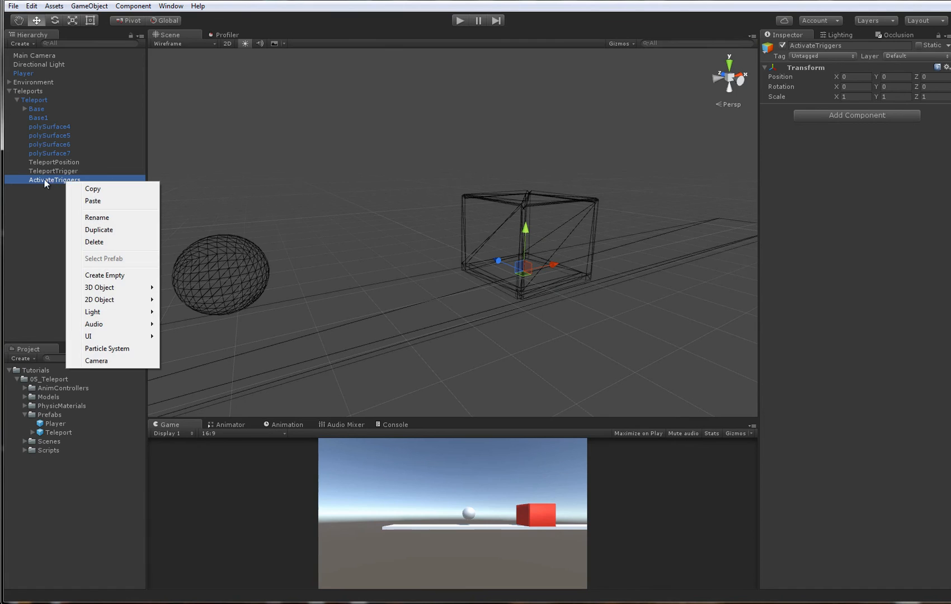
pyautogui.moveTo(117, 289)
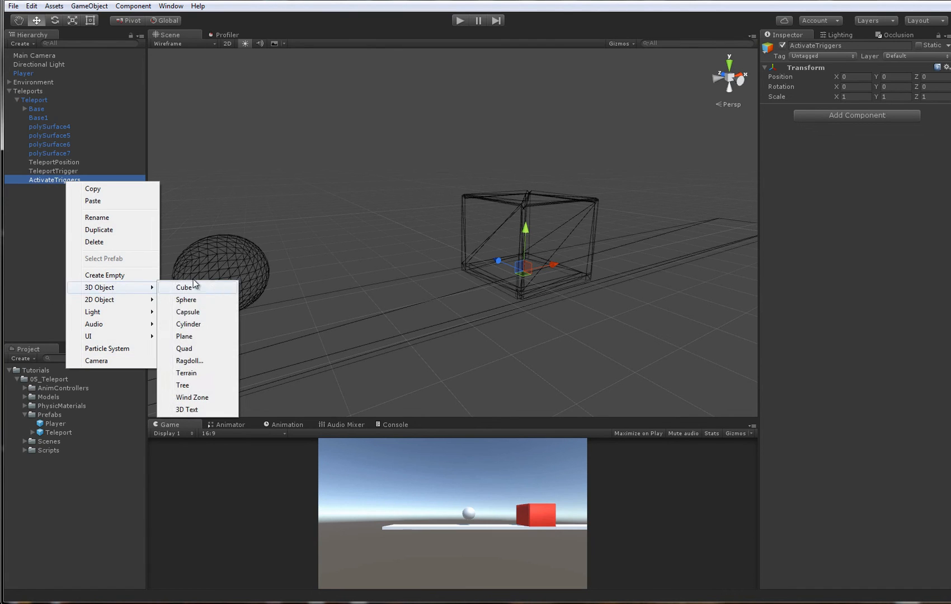
pyautogui.click(103, 274)
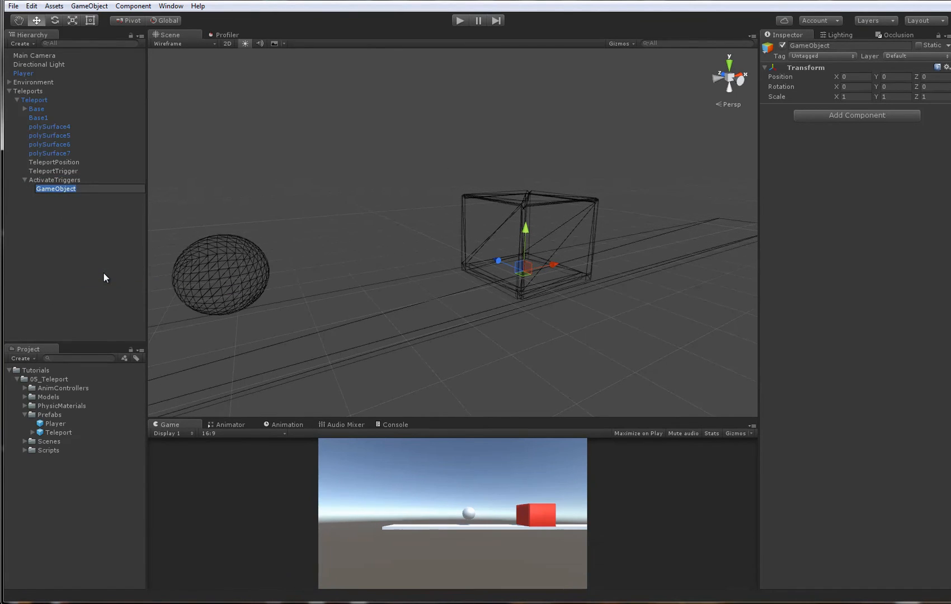
pyautogui.write('LeftTrigger')
pyautogui.press('Return')
# - Duplicate LeftTrigger under the name RightTrigger, and delete the duplicate
pyautogui.hotkey('ctrl', 'd')
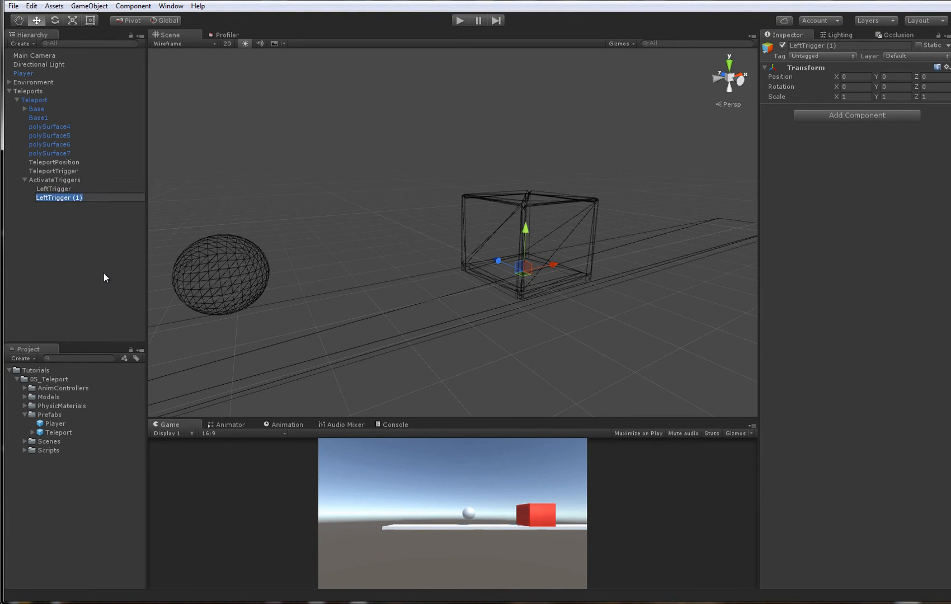
pyautogui.press('F2')
pyautogui.write('RightTrigger')
pyautogui.press('Return')
pyautogui.keyDown('alt'); pyautogui.moveTo(482, 236); pyautogui.dragTo(477, 236); pyautogui.keyUp('alt')
pyautogui.press('Delete')
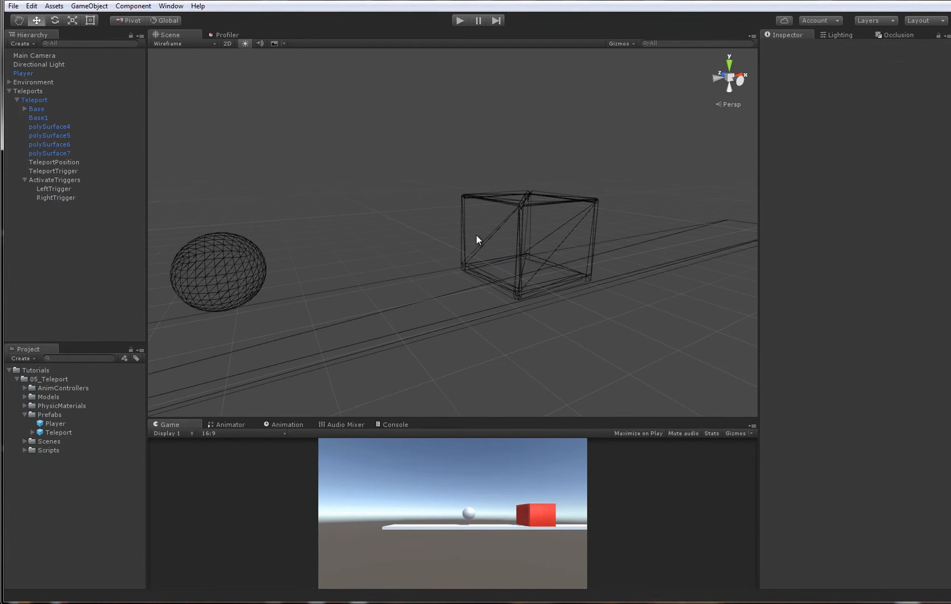
# - Add a Box Collider component to LeftTrigger
pyautogui.click(74, 191)
pyautogui.click(848, 114)
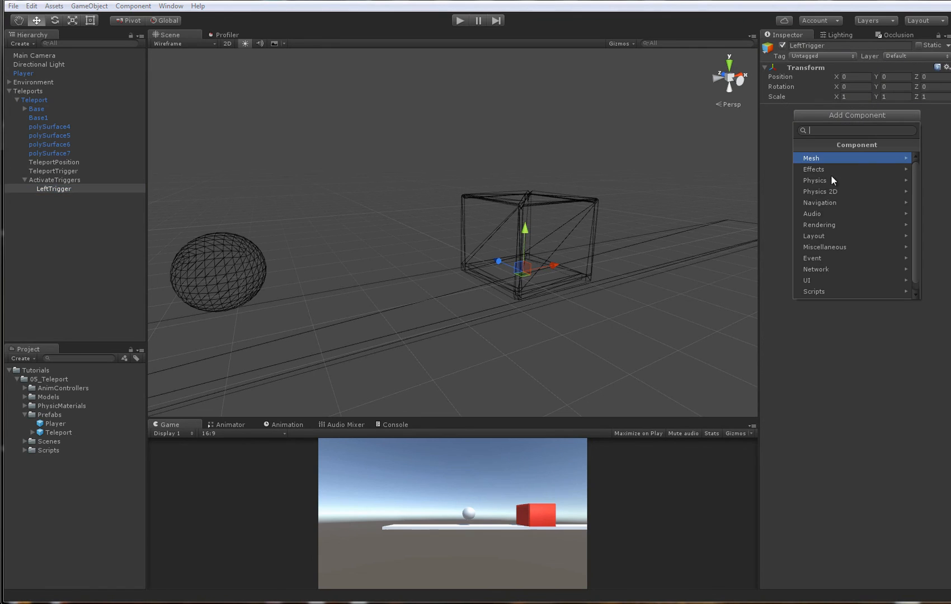
pyautogui.click(824, 187)
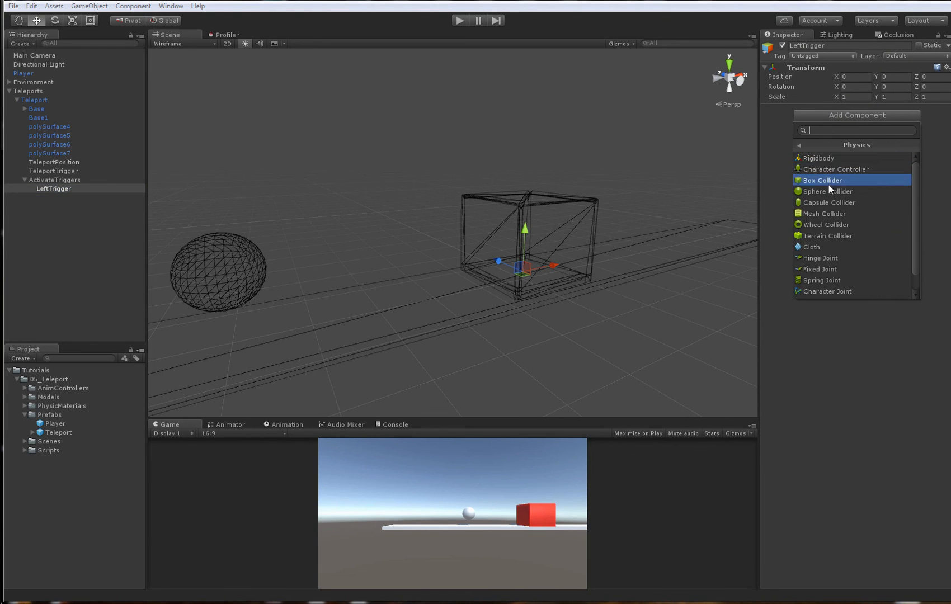
pyautogui.click(829, 181)
# - Set the size of LeftTrigger's Box Collider to X 0.02, Y 0.35, Z 0.3
pyautogui.keyDown('alt'); pyautogui.moveTo(486, 253); pyautogui.dragTo(523, 271); pyautogui.keyUp('alt')
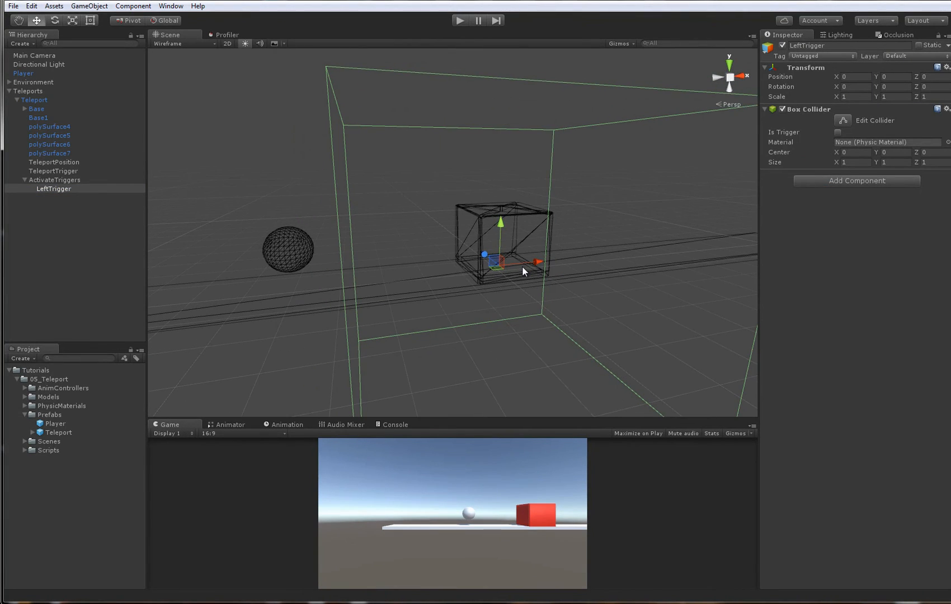
pyautogui.click(851, 163)
pyautogui.write('.03')
pyautogui.press('Tab')
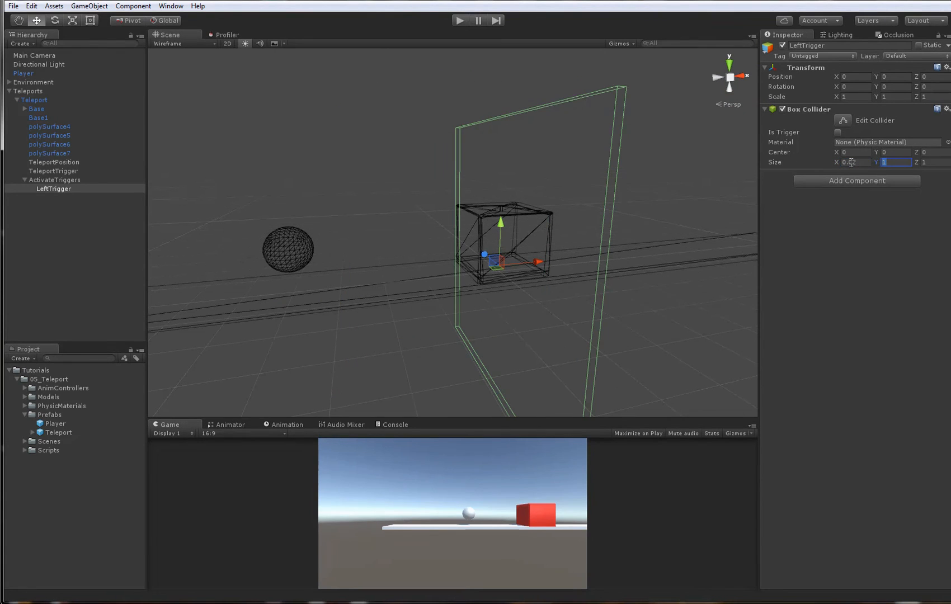
pyautogui.write('.35')
pyautogui.press('Tab')
pyautogui.write('.3')
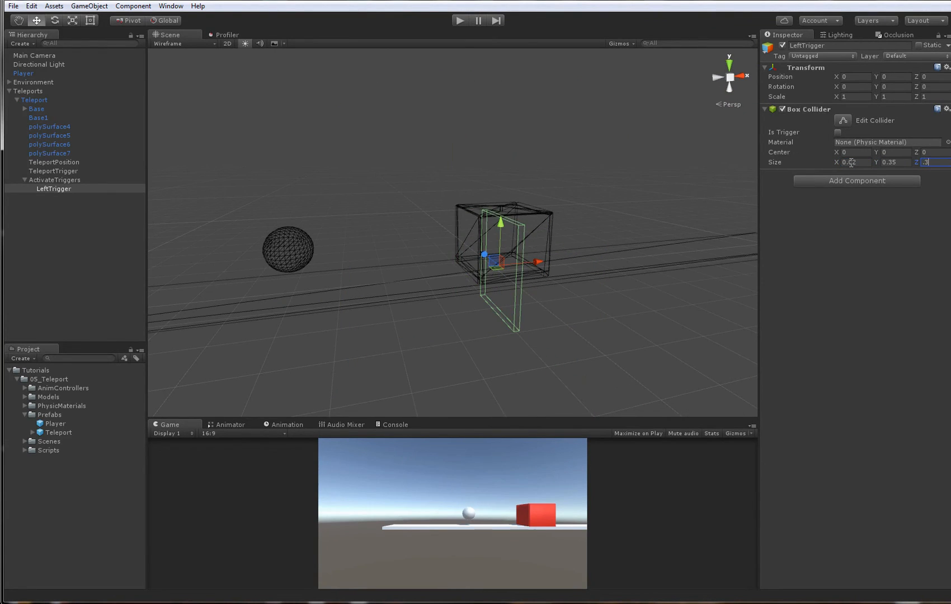
# - Position LeftTrigger upright beside the Teleport box on the Player's side, at X -0.18 and Y about 0.158
pyautogui.keyDown('alt'); pyautogui.moveTo(602, 177); pyautogui.dragTo(600, 198, button='right'); pyautogui.keyUp('alt')
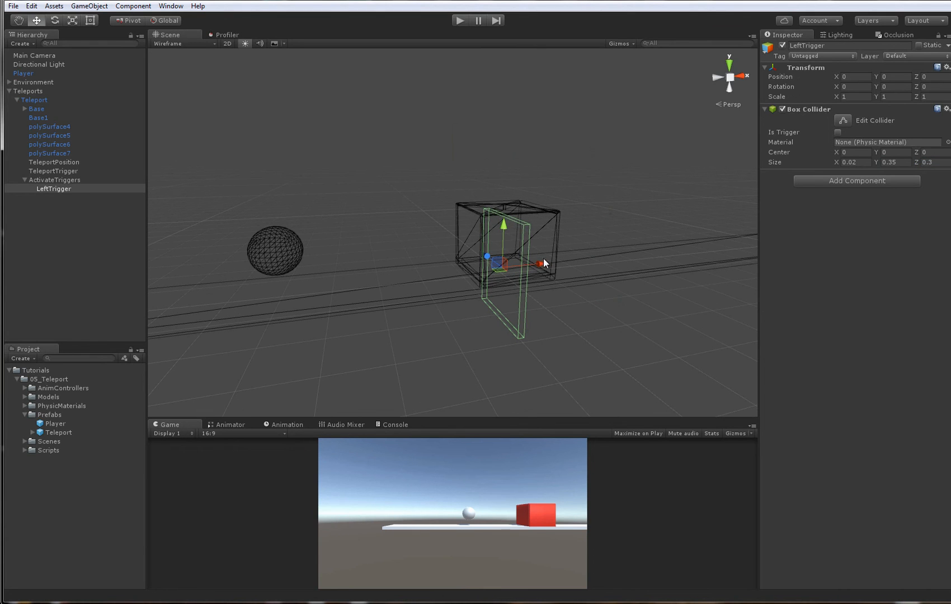
pyautogui.moveTo(543, 261); pyautogui.dragTo(498, 264)
pyautogui.keyDown('alt'); pyautogui.moveTo(498, 263); pyautogui.dragTo(452, 178); pyautogui.keyUp('alt')
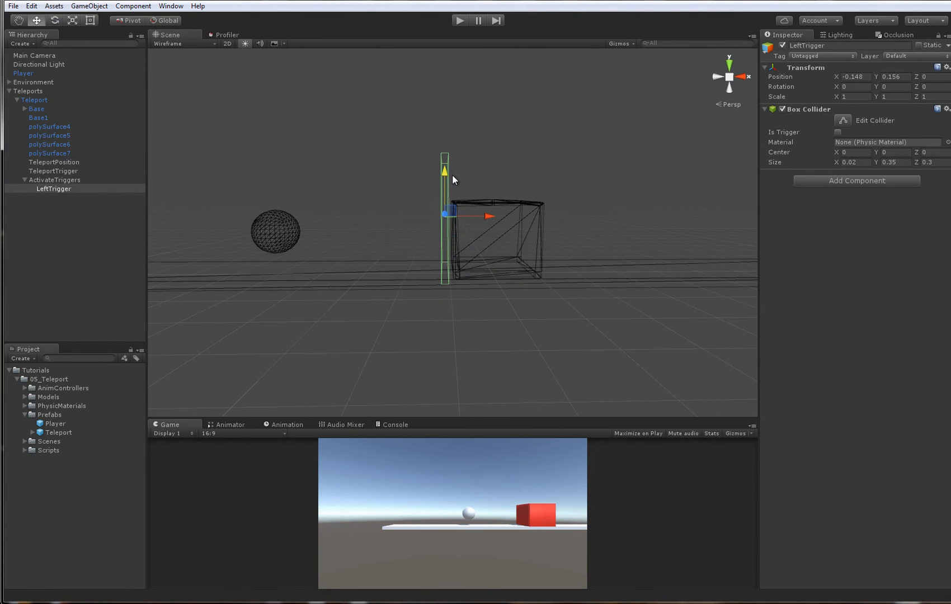
pyautogui.click(869, 75)
pyautogui.write('-.18')
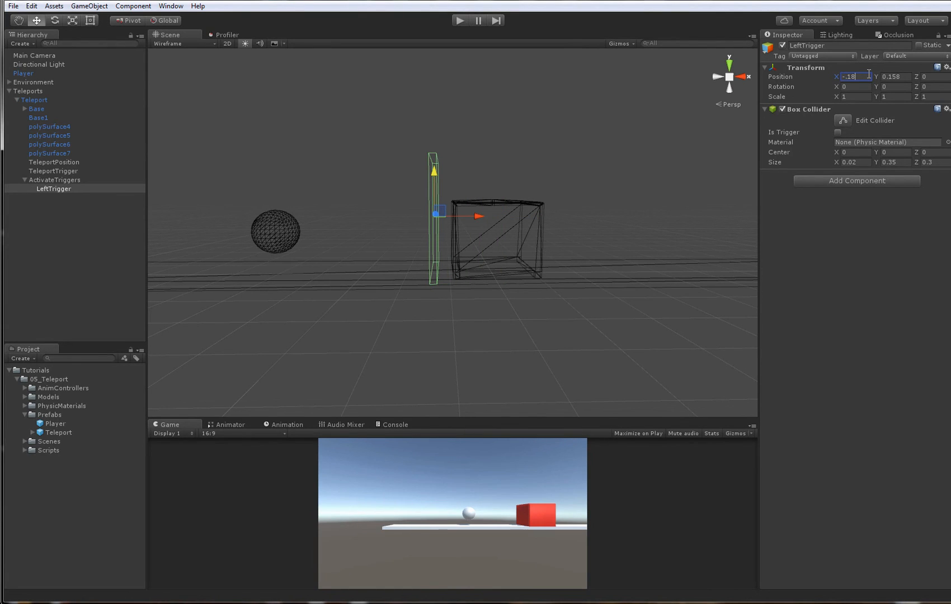
pyautogui.keyDown('alt'); pyautogui.moveTo(618, 170); pyautogui.dragTo(489, 263); pyautogui.keyUp('alt')
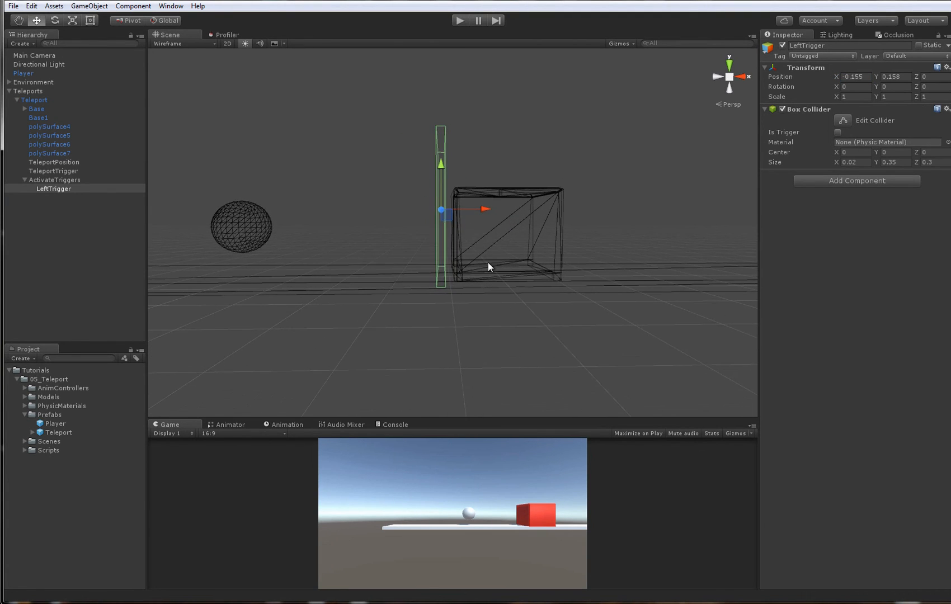
pyautogui.hotkey('ctrl', 'z')
# - Move the Player against the Teleport box's near side and check its clearance from LeftTrigger with the colliders displayed
pyautogui.click(247, 222)
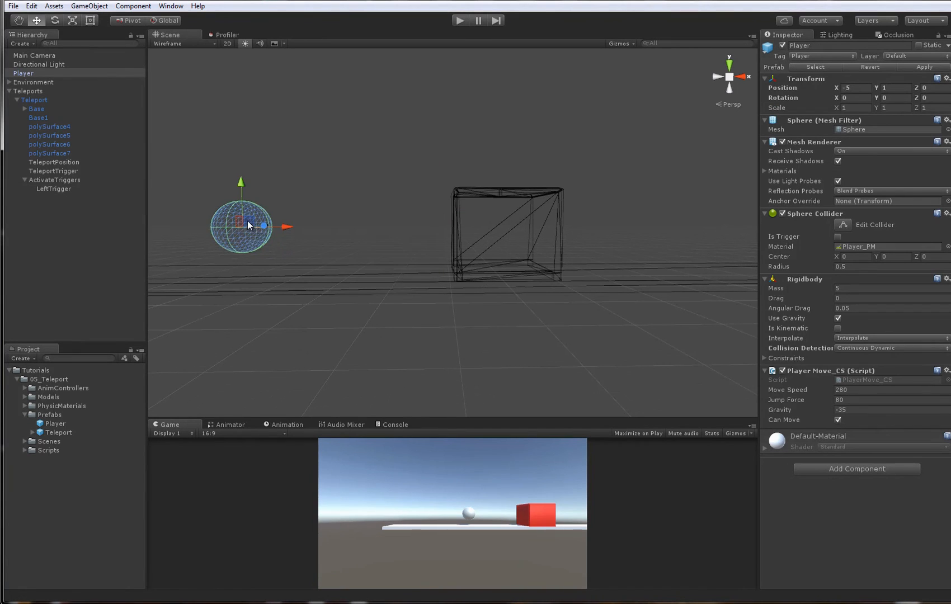
pyautogui.moveTo(247, 220); pyautogui.dragTo(472, 245)
pyautogui.click(31, 101)
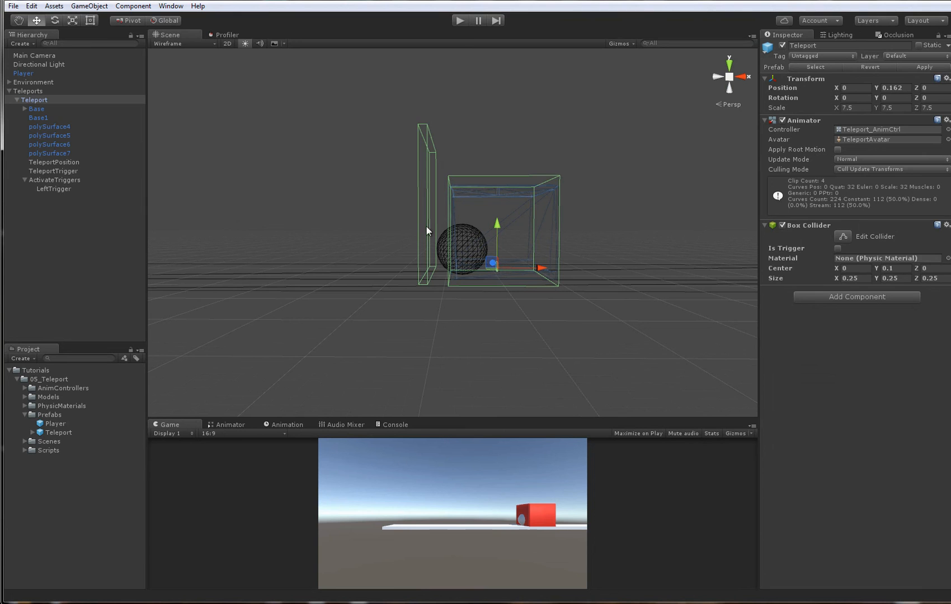
pyautogui.keyDown('alt'); pyautogui.moveTo(429, 250); pyautogui.dragTo(510, 276); pyautogui.keyUp('alt')
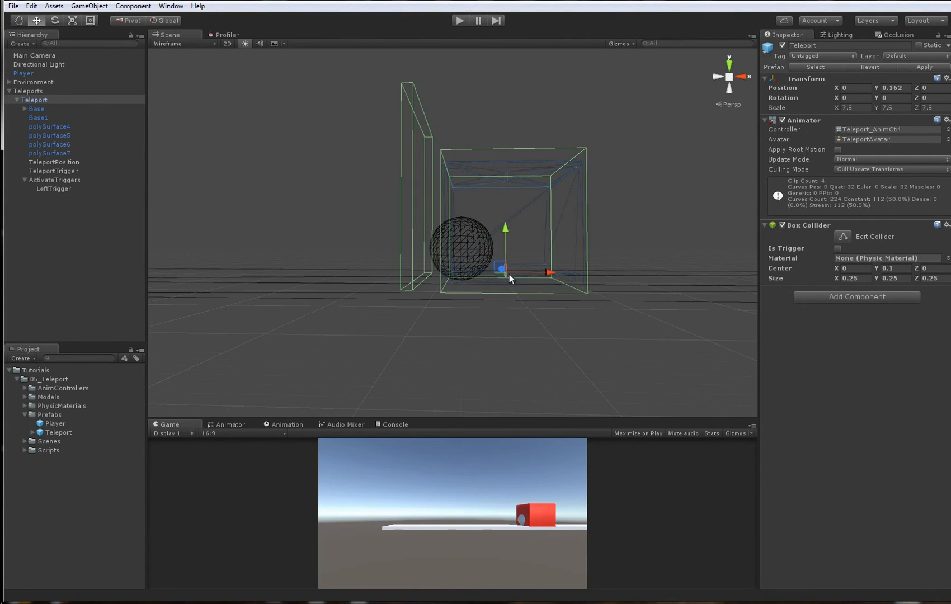
pyautogui.keyDown('alt'); pyautogui.moveTo(444, 248); pyautogui.dragTo(435, 222); pyautogui.keyUp('alt')
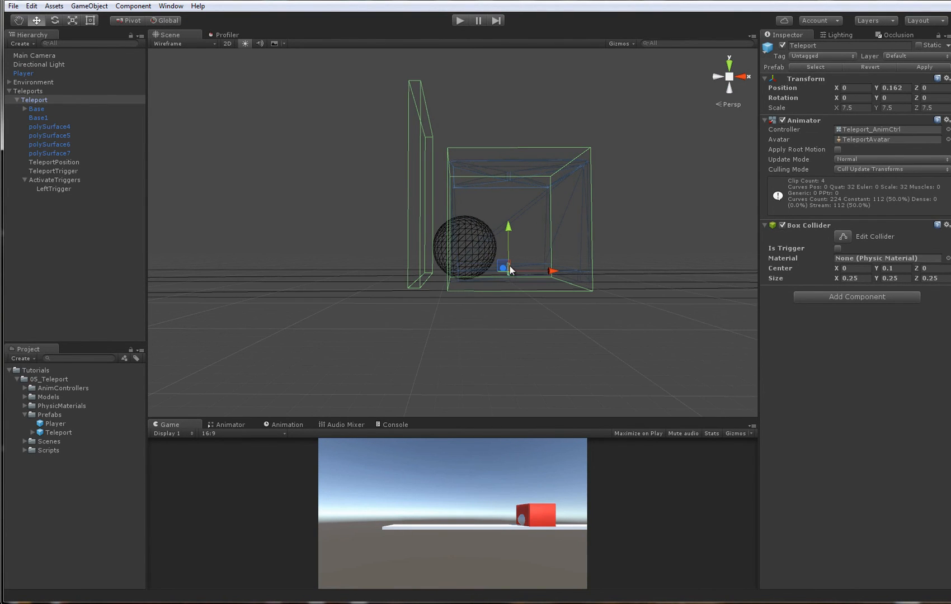
pyautogui.keyDown('alt'); pyautogui.moveTo(510, 267); pyautogui.dragTo(515, 275); pyautogui.keyUp('alt')
pyautogui.click(421, 208)
pyautogui.hotkey('ctrl', 'z')
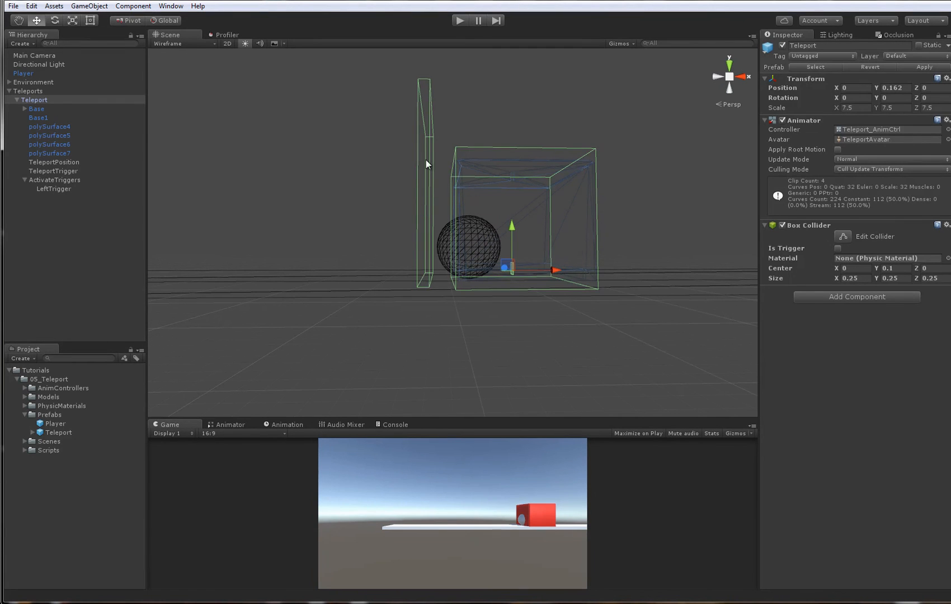
pyautogui.moveTo(446, 258)
pyautogui.keyDown('alt'); pyautogui.mouseDown()
pyautogui.moveTo(480, 261)
pyautogui.moveTo(455, 269)
pyautogui.mouseUp(); pyautogui.keyUp('alt')
pyautogui.keyDown('alt'); pyautogui.moveTo(373, 231); pyautogui.dragTo(344, 224); pyautogui.keyUp('alt')
# - Duplicate LeftTrigger and set the copy's X position to 0.18, on the opposite side of the Teleport box
pyautogui.click(74, 189)
pyautogui.scroll(-4, 440, 251)
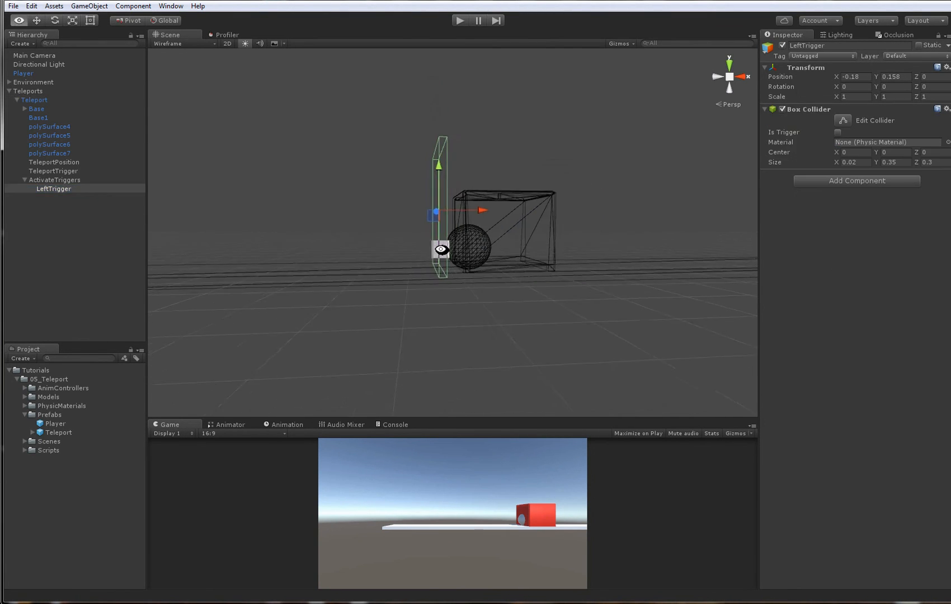
pyautogui.keyDown('alt'); pyautogui.moveTo(440, 250); pyautogui.dragTo(469, 247); pyautogui.keyUp('alt')
pyautogui.hotkey('ctrl', 'd')
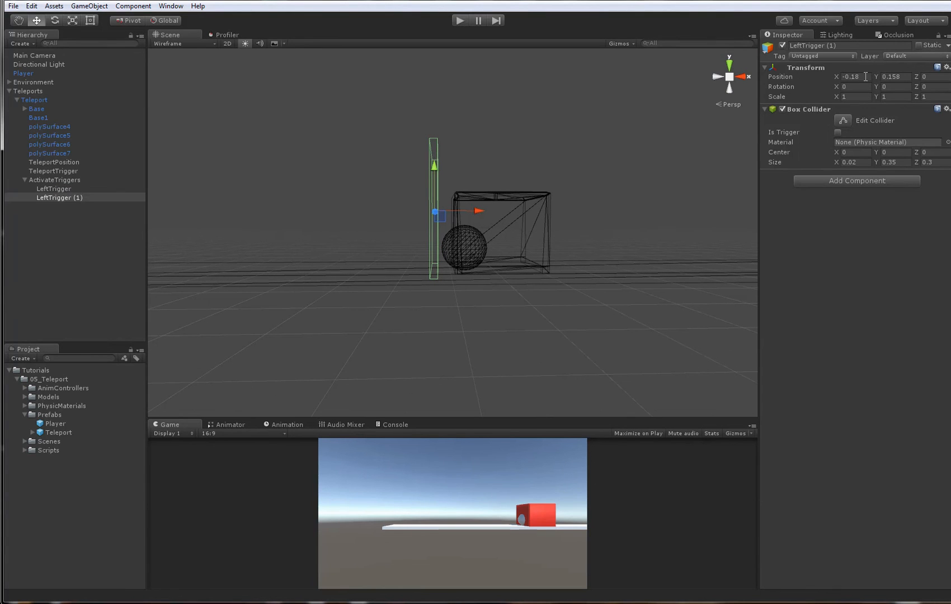
pyautogui.click(865, 77)
pyautogui.press('Delete')
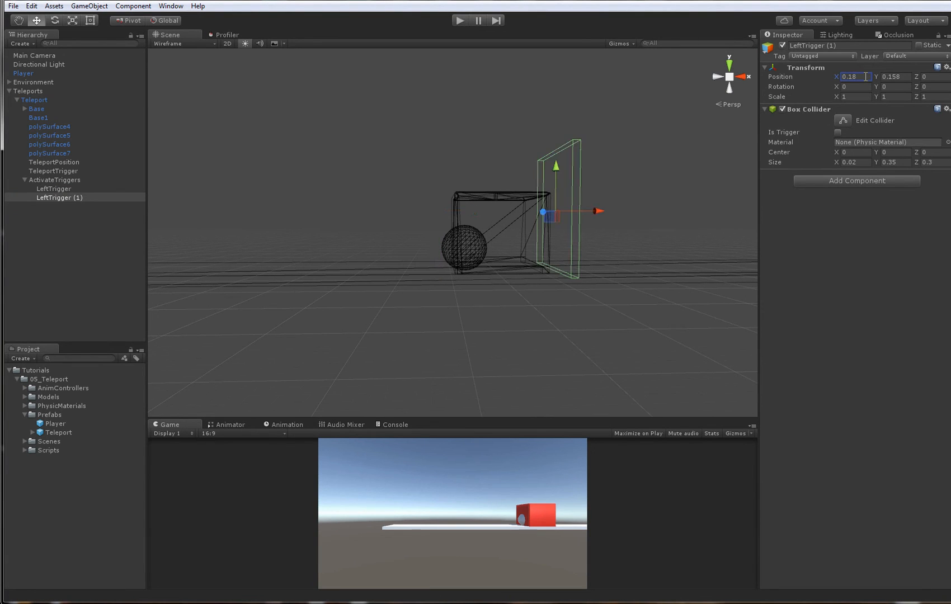
# - Check both trigger colliders around the Teleport box, and rename the duplicated trigger RightTrigger
pyautogui.moveTo(524, 208); pyautogui.dragTo(499, 209, button='middle')
pyautogui.keyDown('alt'); pyautogui.moveTo(467, 229); pyautogui.dragTo(534, 246); pyautogui.keyUp('alt')
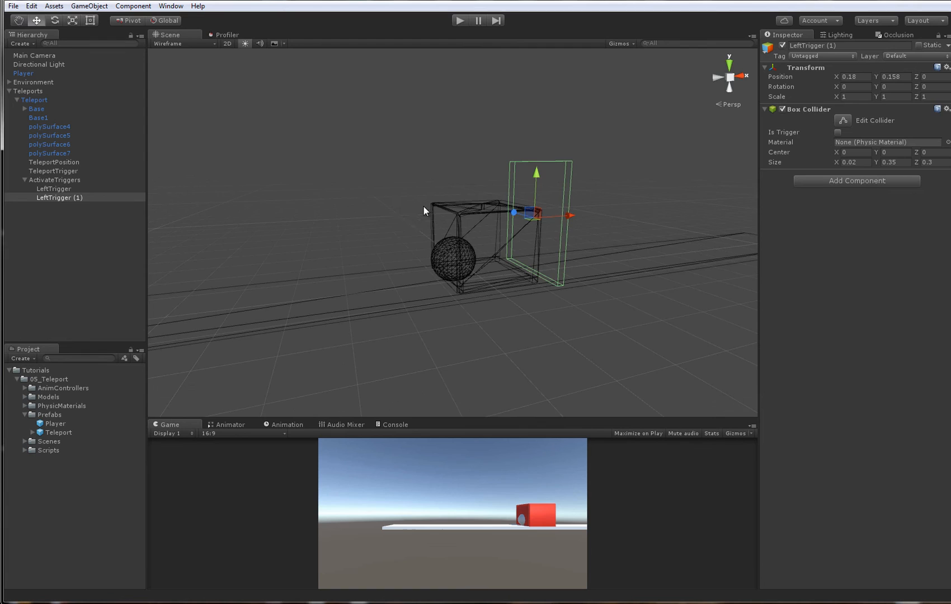
pyautogui.doubleClick(31, 100)
pyautogui.keyDown('alt'); pyautogui.moveTo(452, 192); pyautogui.dragTo(480, 263); pyautogui.keyUp('alt')
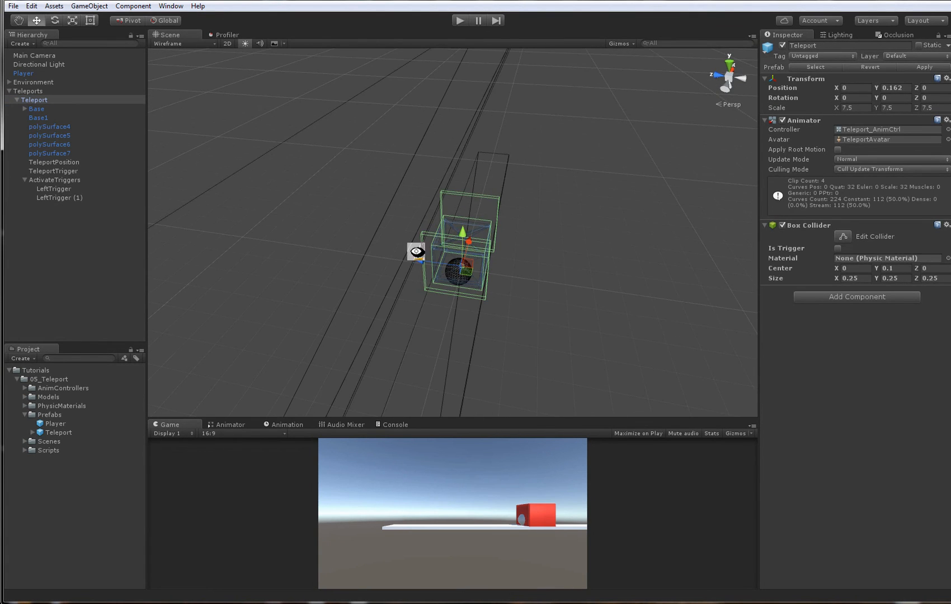
pyautogui.moveTo(417, 252)
pyautogui.keyDown('alt'); pyautogui.mouseDown()
pyautogui.moveTo(450, 255)
pyautogui.moveTo(538, 340)
pyautogui.moveTo(425, 269)
pyautogui.mouseUp(); pyautogui.keyUp('alt')
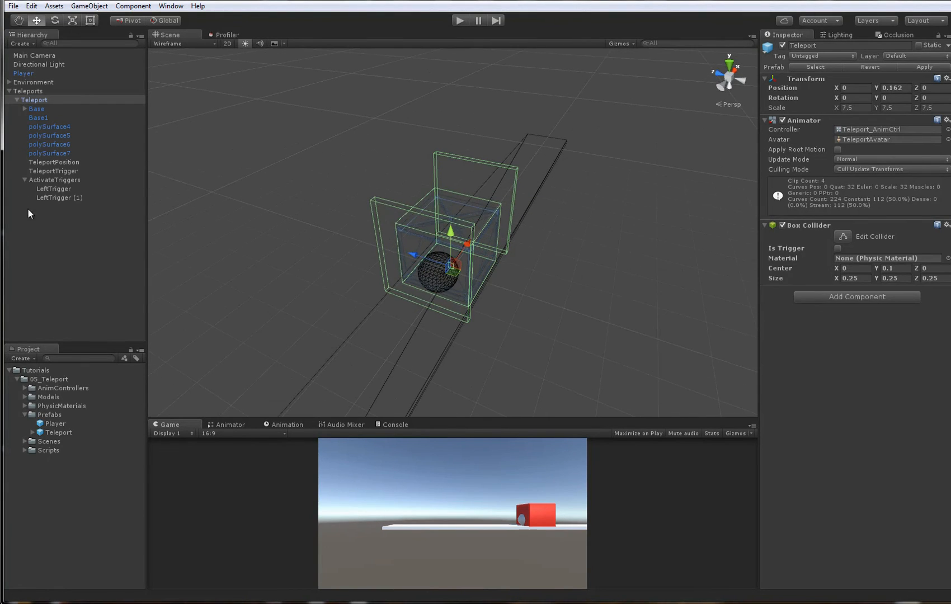
pyautogui.click(111, 198)
pyautogui.press('F2')
pyautogui.write('Right')
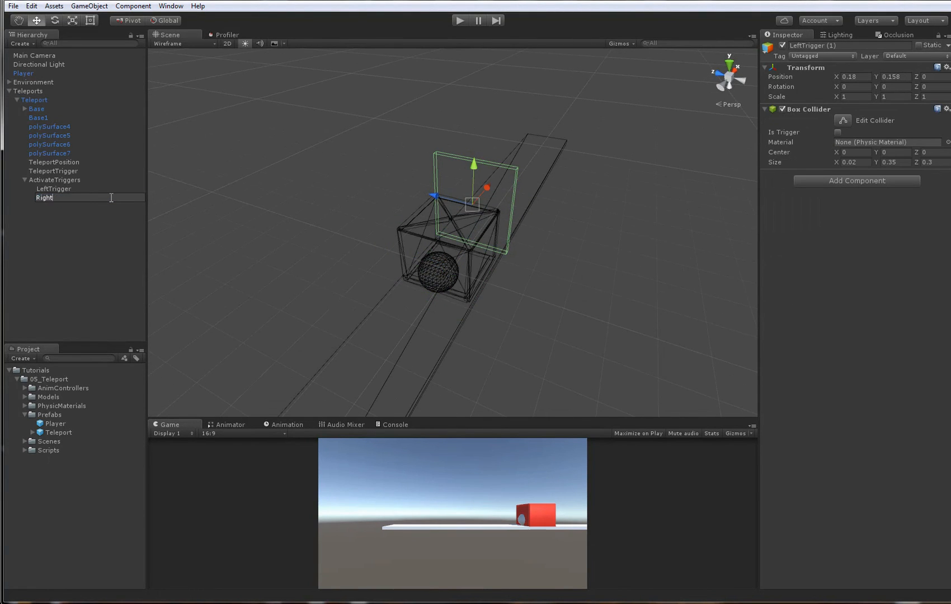
pyautogui.write('Tirgger')
pyautogui.press('Return')
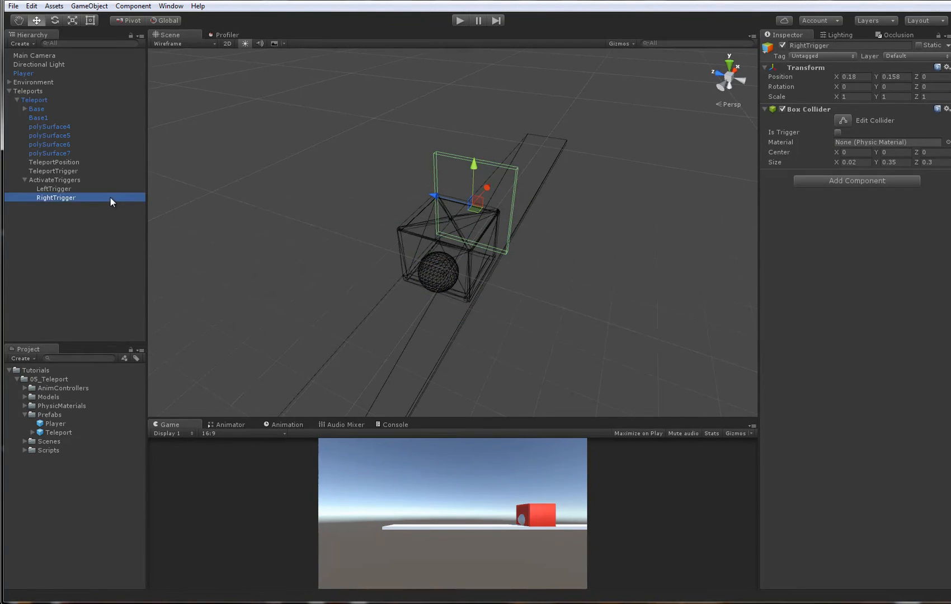
# - Apply the Teleport object's changes to its prefab and collapse ActivateTriggers in the hierarchy
pyautogui.keyDown('alt'); pyautogui.moveTo(419, 221); pyautogui.dragTo(336, 208); pyautogui.keyUp('alt')
pyautogui.click(60, 92)
pyautogui.click(58, 99)
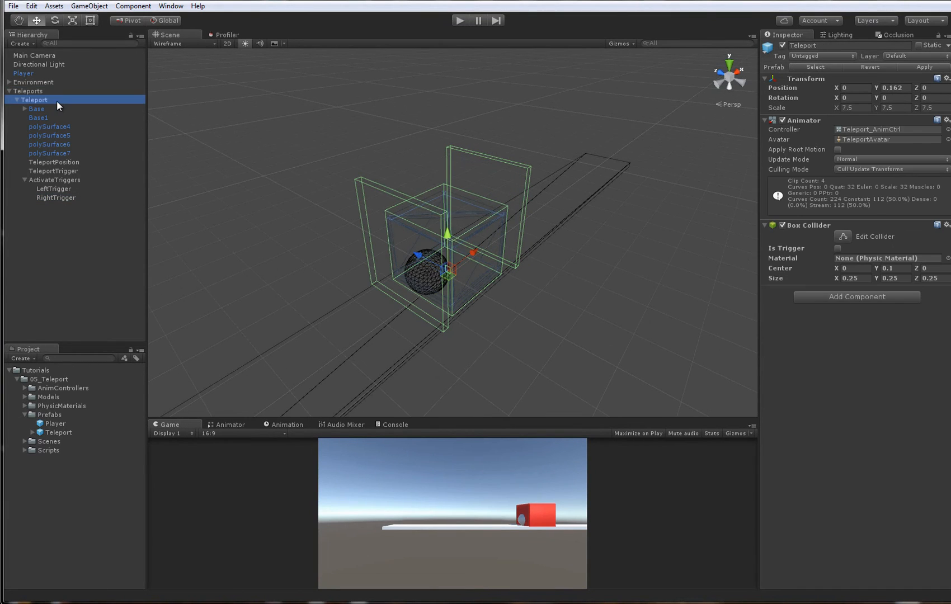
pyautogui.keyDown('alt'); pyautogui.moveTo(386, 265); pyautogui.dragTo(334, 279); pyautogui.keyUp('alt')
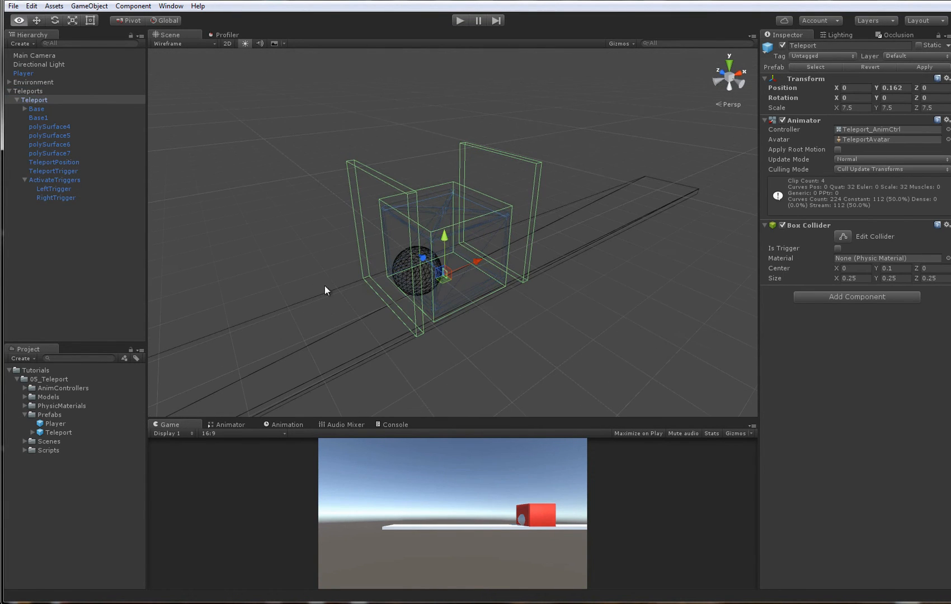
pyautogui.keyDown('alt'); pyautogui.moveTo(446, 196); pyautogui.dragTo(417, 196); pyautogui.keyUp('alt')
pyautogui.click(26, 180)
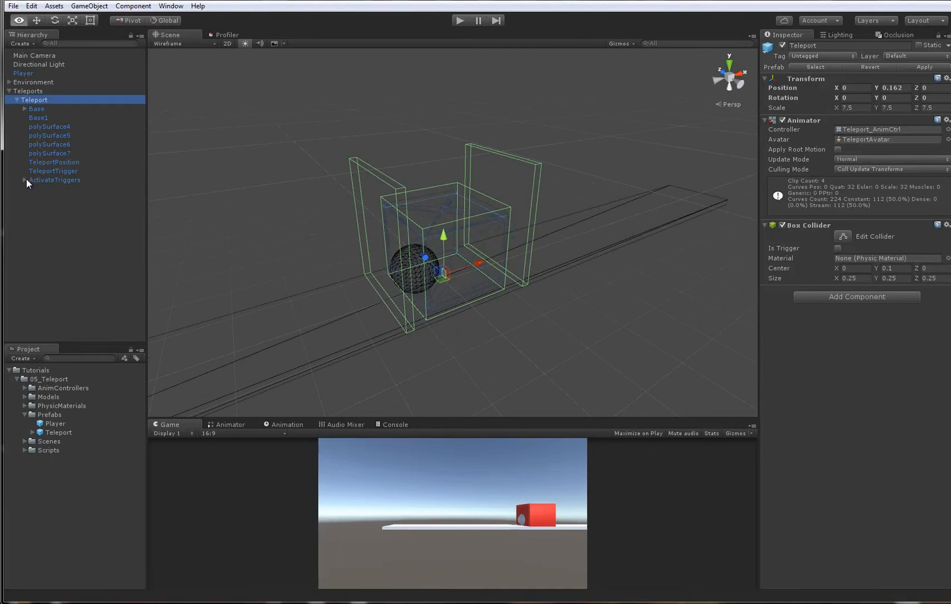
pyautogui.click(42, 180)
pyautogui.keyDown('alt'); pyautogui.moveTo(501, 305); pyautogui.dragTo(322, 245); pyautogui.keyUp('alt')
pyautogui.click(323, 245)
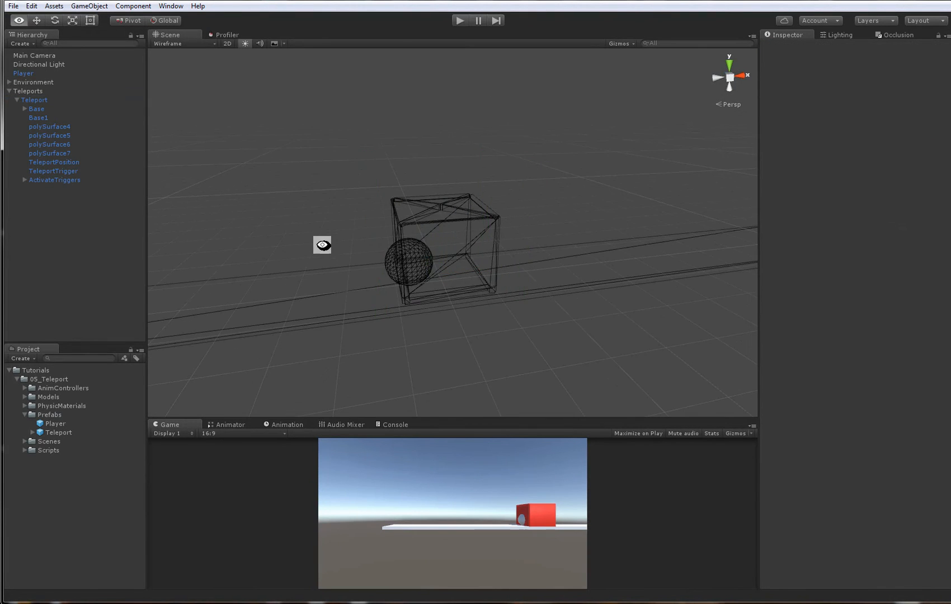
# - Move the Player out of the Teleport box, back onto the platform a short distance in front of it
pyautogui.click(394, 264)
pyautogui.moveTo(394, 264)
pyautogui.keyDown('alt'); pyautogui.mouseDown()
pyautogui.moveTo(229, 269)
pyautogui.moveTo(396, 264)
pyautogui.mouseUp(); pyautogui.keyUp('alt')
pyautogui.click(396, 260)
pyautogui.keyDown('alt'); pyautogui.moveTo(582, 199); pyautogui.dragTo(542, 253); pyautogui.keyUp('alt')
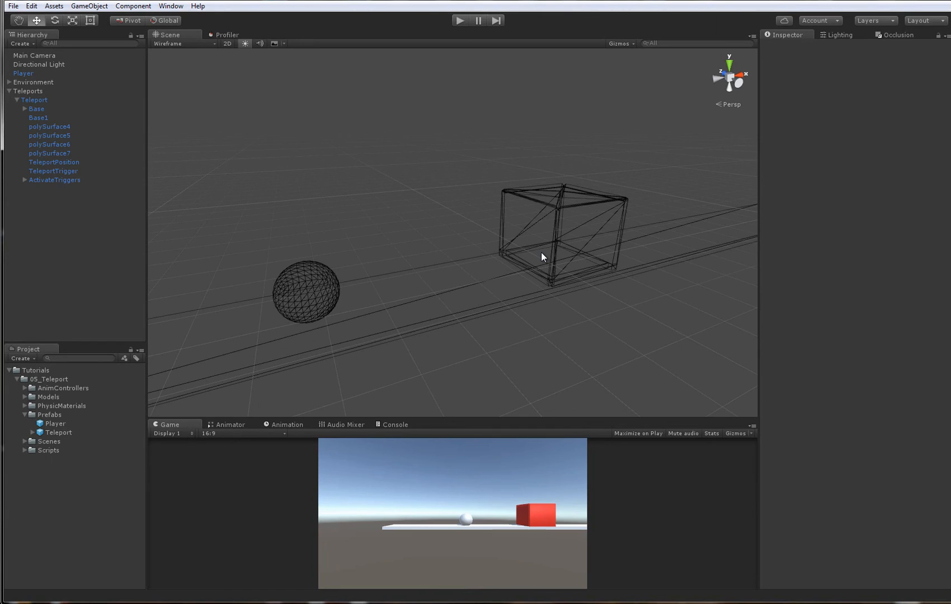